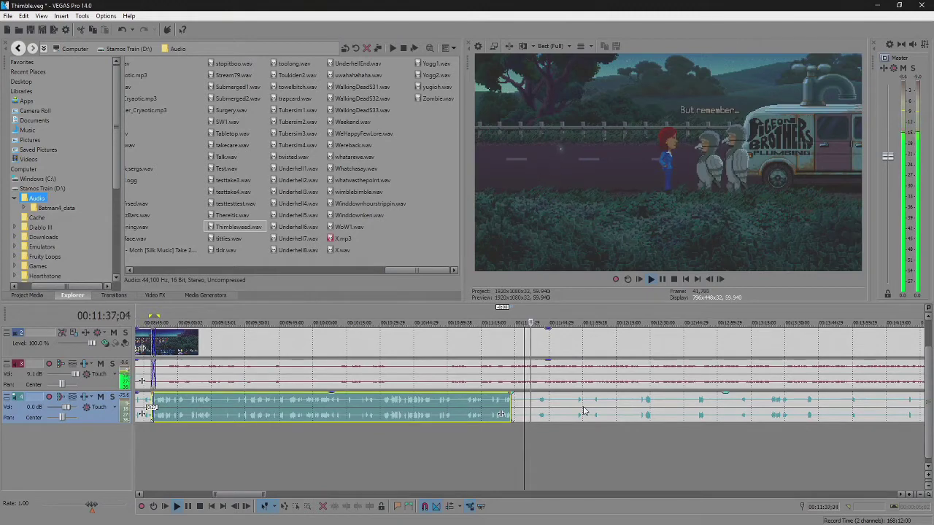
Trim the start of the later voice clip on track 4 to about 00:11:40, where its next speech begins.
scroll(584, 410, "down", 1)
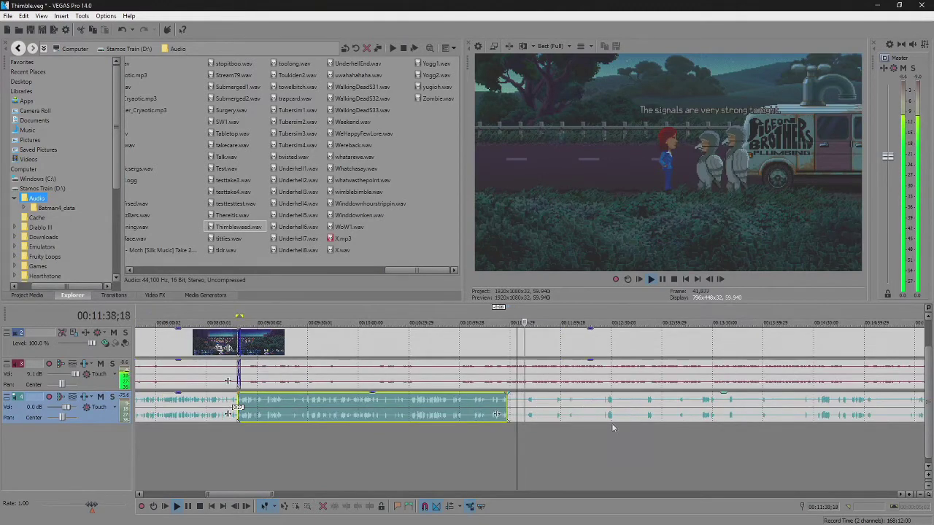
left_click(529, 416)
scroll(450, 410, "up", 3)
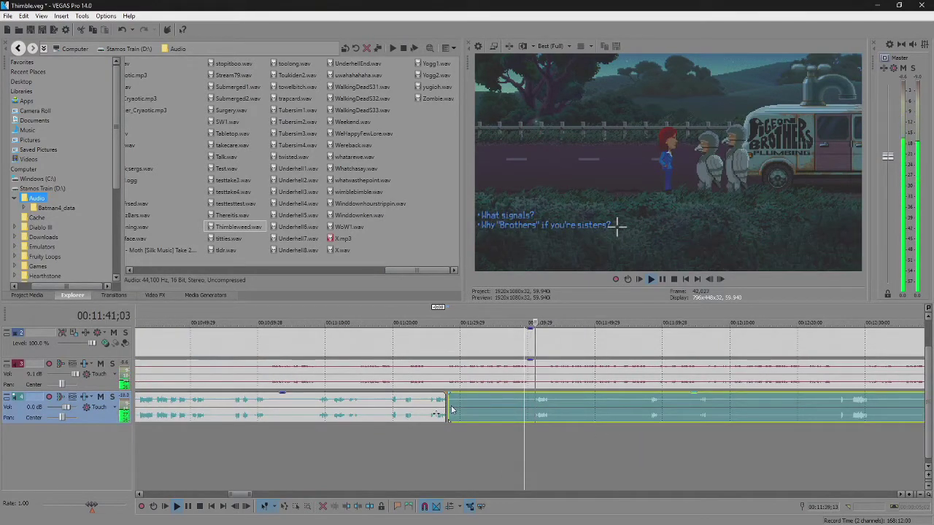
left_click_drag(450, 410, 532, 413)
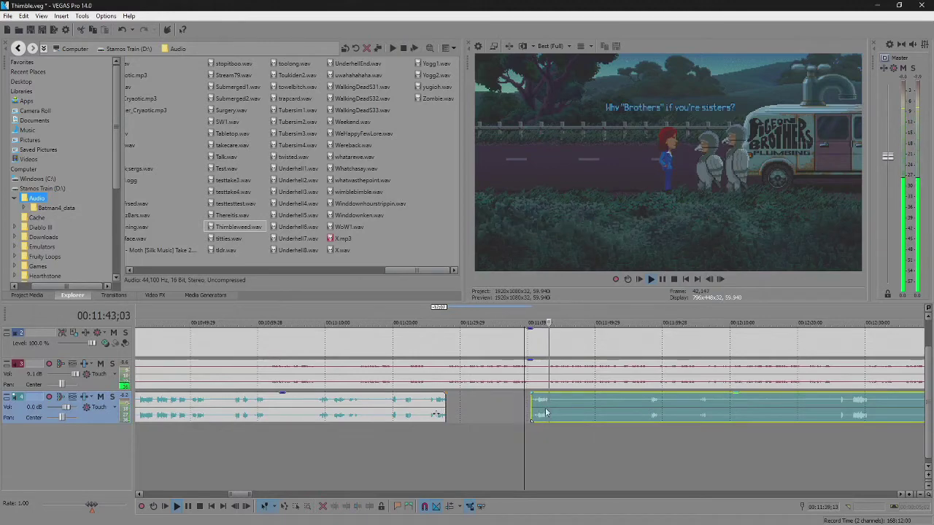
Split the voice clip after its first short phrase and trim the start of the remaining part to about 00:11:57.
scroll(576, 404, "up", 2)
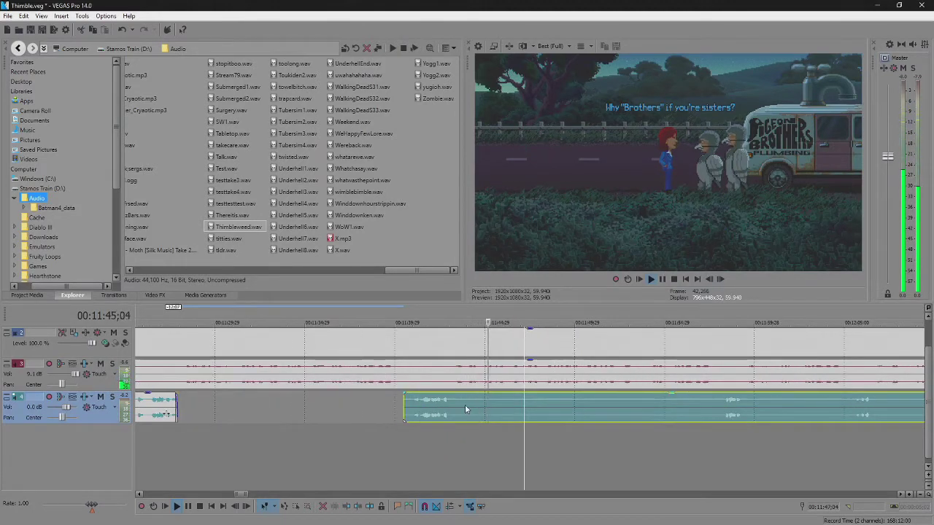
scroll(456, 403, "down", 3)
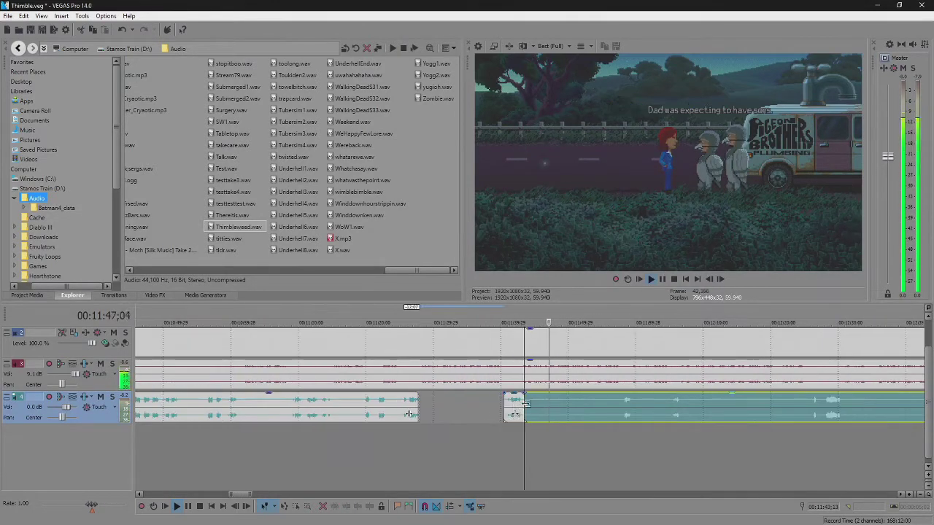
left_click_drag(524, 404, 619, 407)
scroll(613, 410, "down", 4)
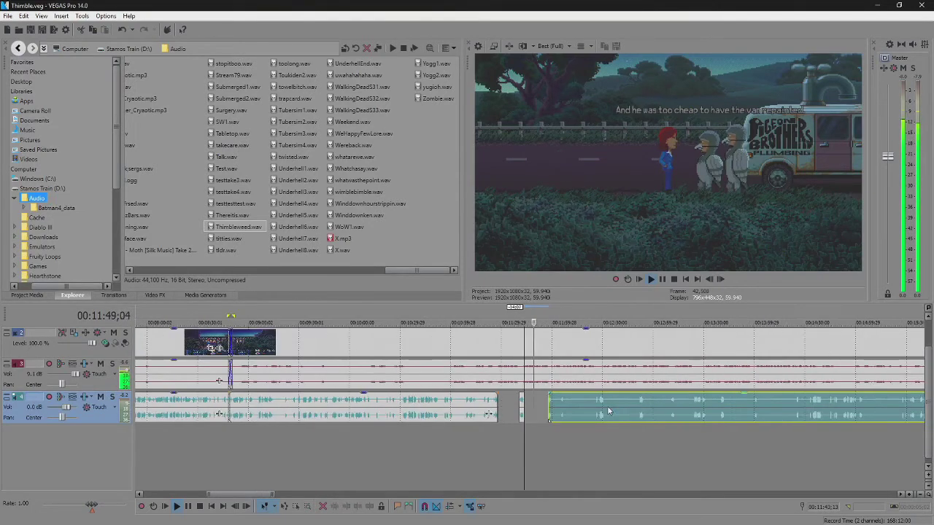
Play through the dialogue, split the voice clip at about 00:12:31 after the spoken line, and trim the remainder's start to about 00:12:51.
scroll(584, 403, "up", 2)
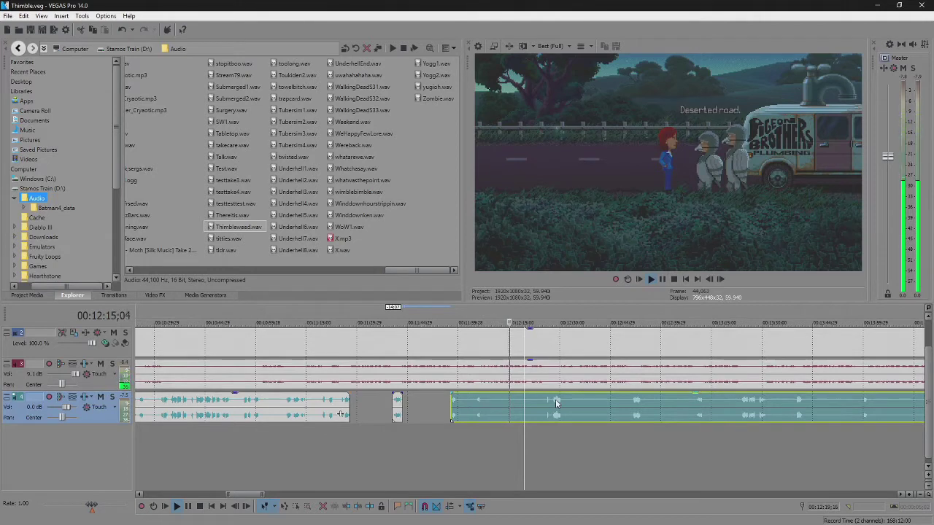
key("space")
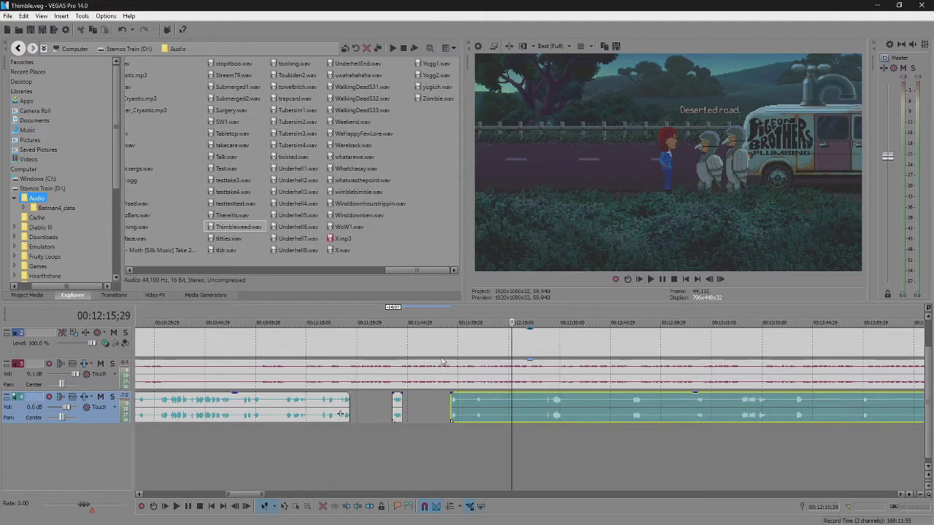
key("space")
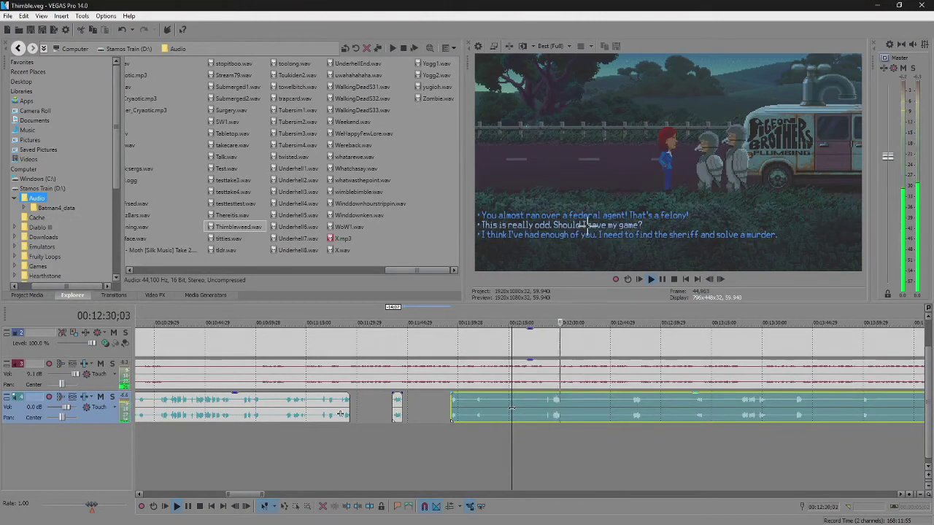
key("Return")
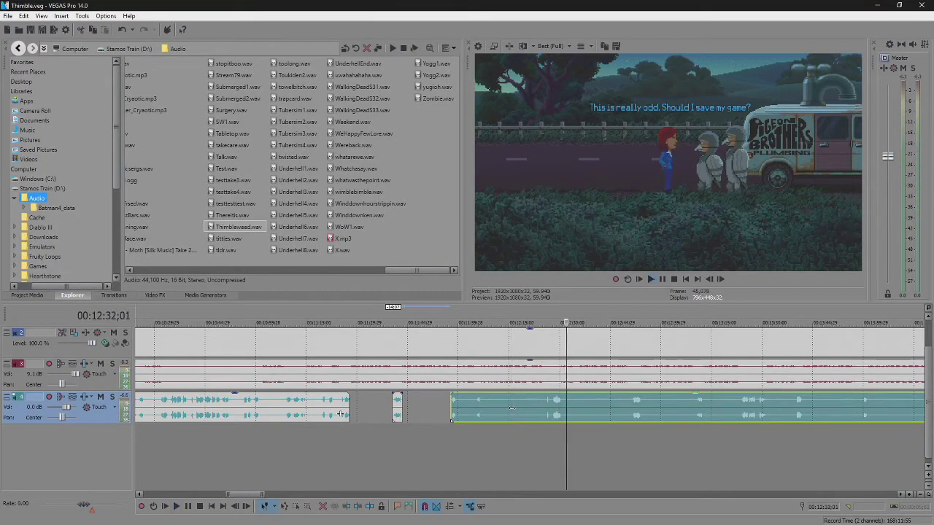
key("space")
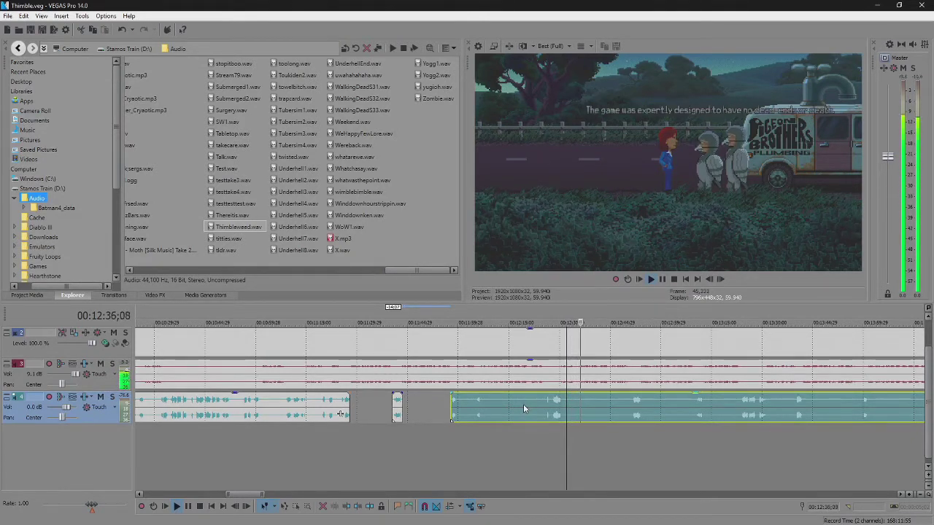
scroll(523, 404, "up", 3)
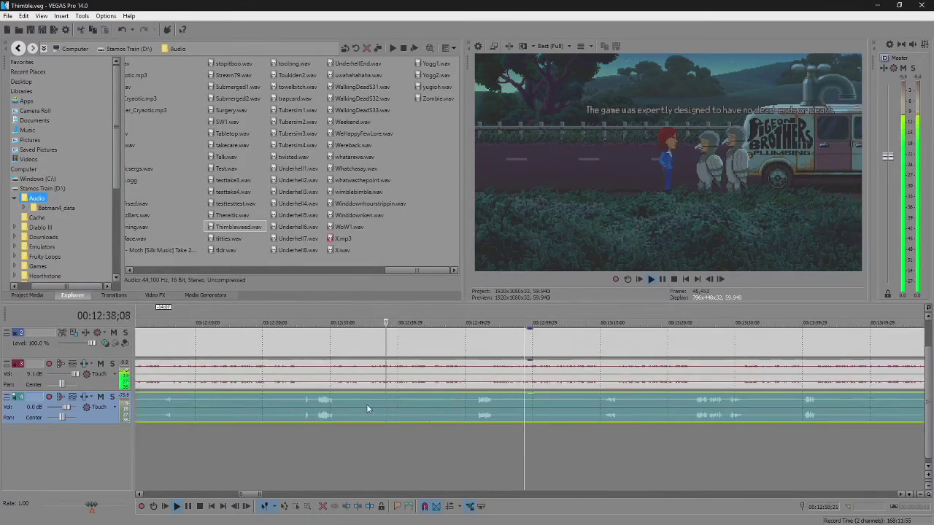
left_click(339, 405)
key("s")
left_click_drag(340, 405, 475, 405)
scroll(566, 417, "down", 3)
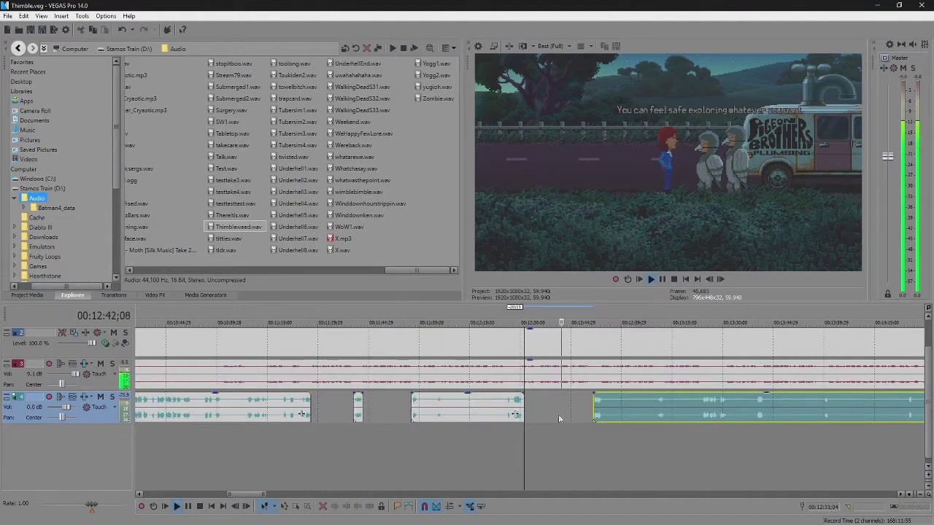
Pause playback and split the voice clip at 00:12:54;05, just after the short spoken phrase.
scroll(643, 410, "up", 3)
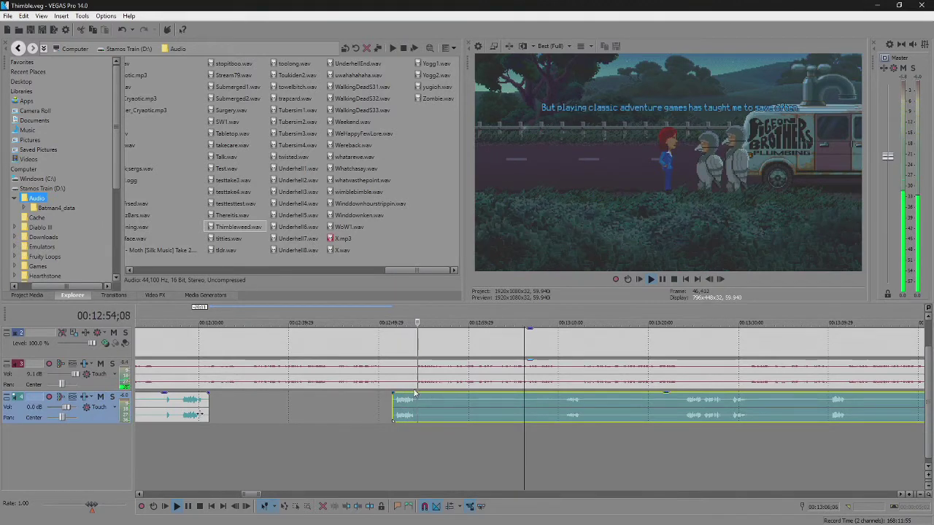
key("space")
scroll(539, 427, "up", 5)
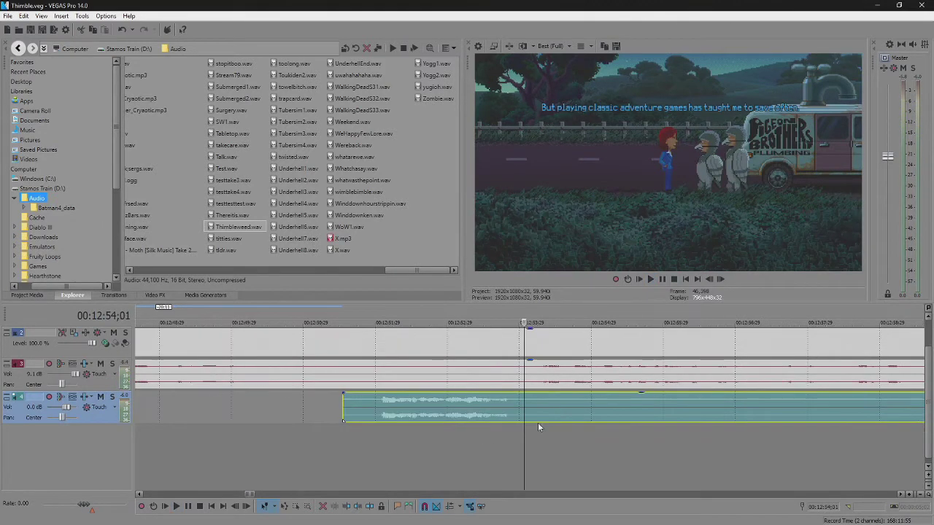
left_click(535, 411)
key("s")
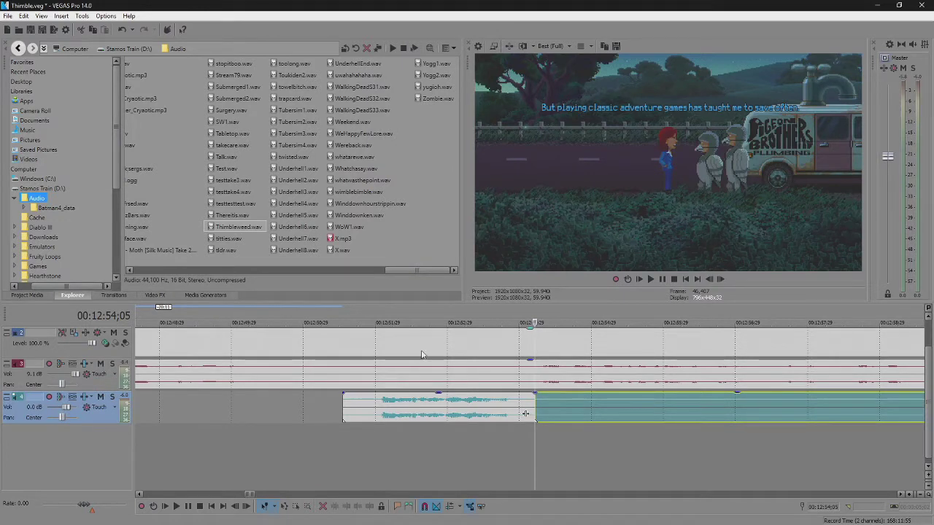
Trim the short phrase clip's end to about 00:12:53;25, give it a fade-out, and play it back.
left_click(515, 405)
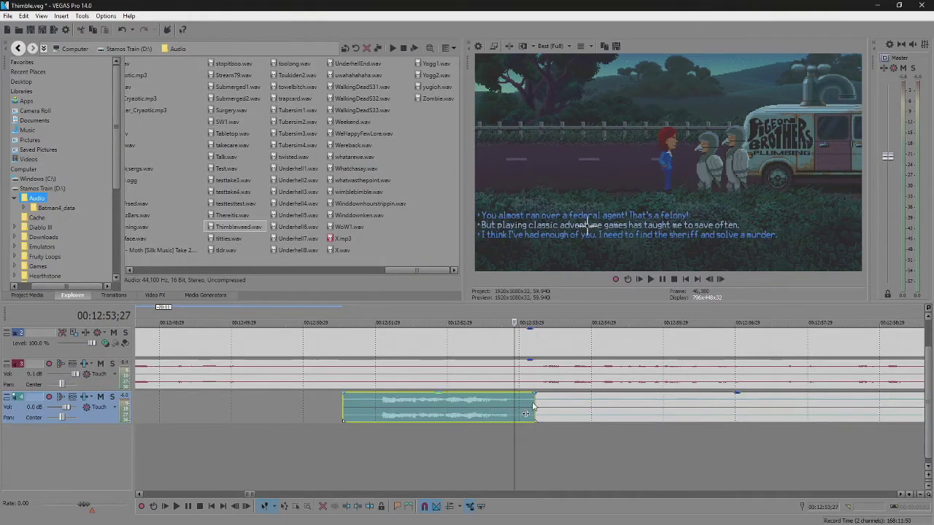
left_click_drag(533, 402, 342, 397)
scroll(518, 401, "up", 5)
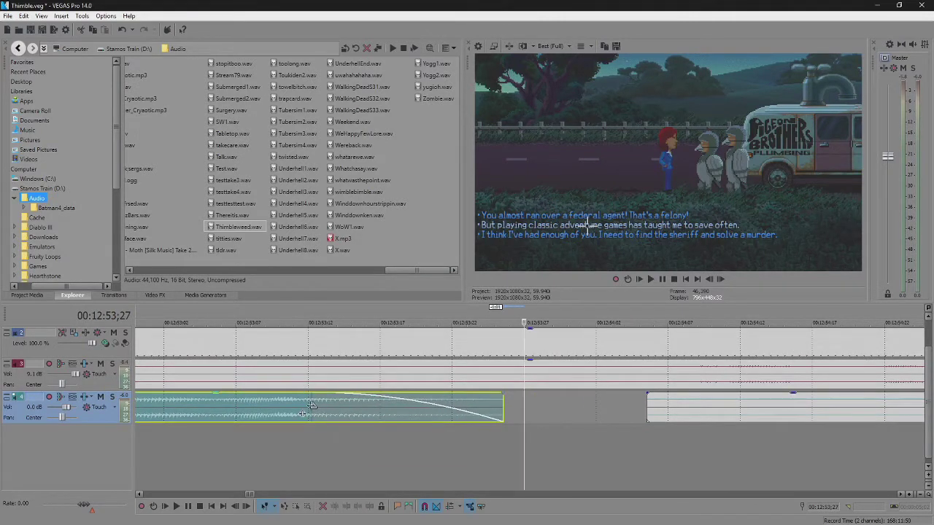
scroll(410, 422, "down", 5)
left_click(481, 408)
key("space")
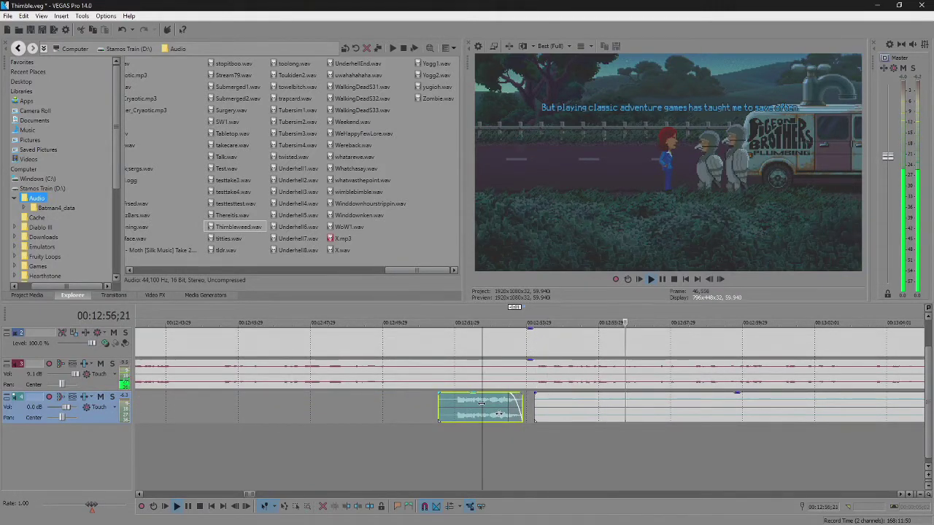
Trim the start of the voice clip following the faded phrase to about 00:13:10, just before its next speech.
scroll(499, 414, "down", 6)
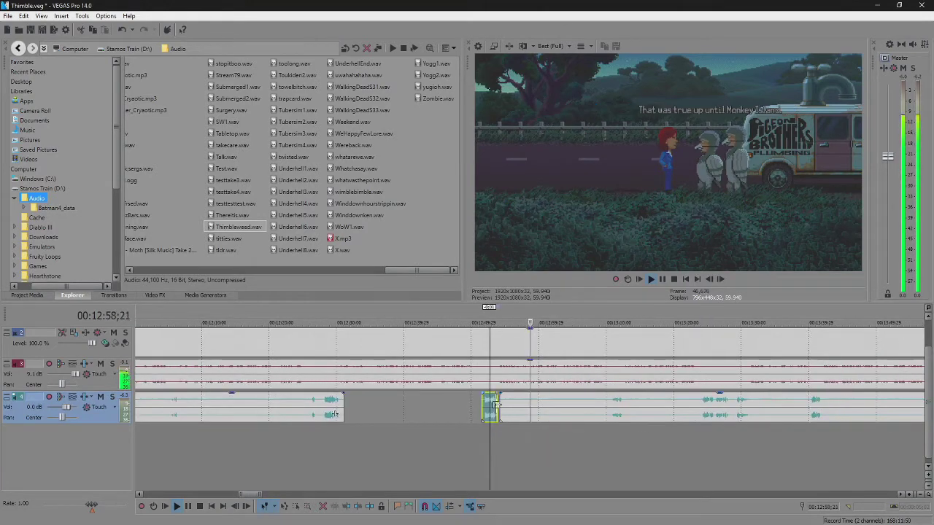
left_click_drag(525, 414, 606, 414)
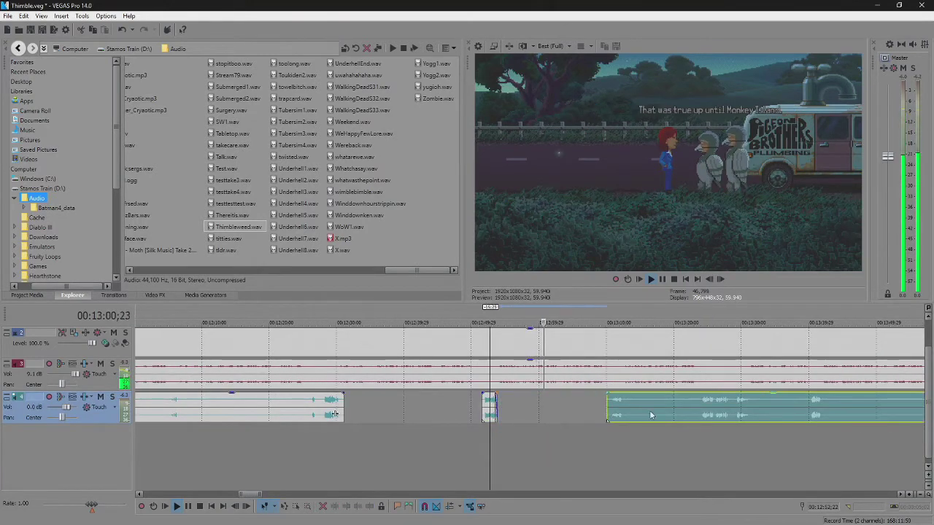
scroll(649, 413, "up", 3)
scroll(649, 412, "down", 1)
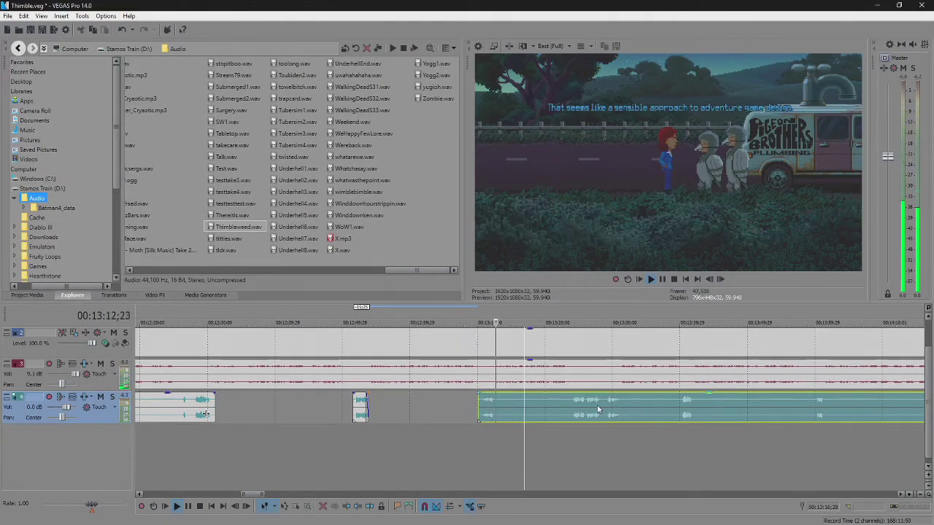
Split the voice clip at 00:13:12;27 and shorten the phrase's end to about 00:13:12 with a short fade-out.
scroll(533, 403, "up", 4)
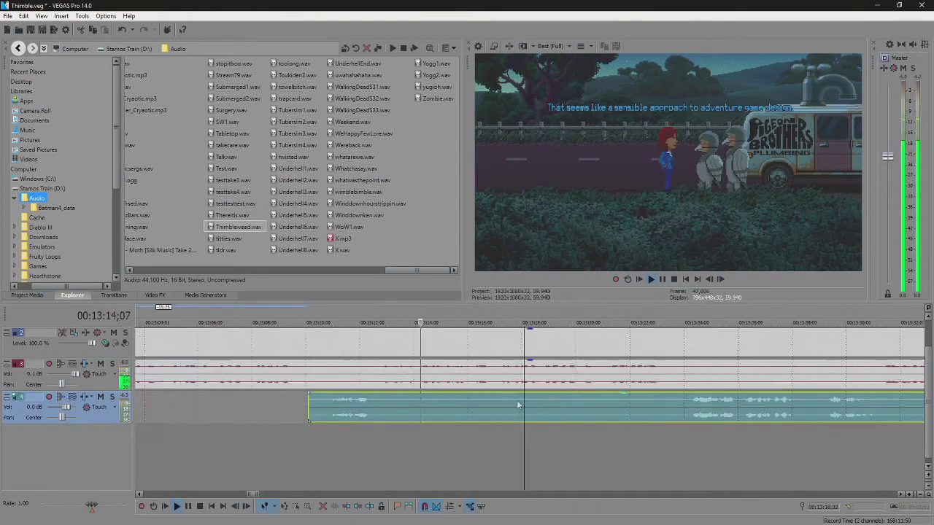
key("s")
left_click(365, 409)
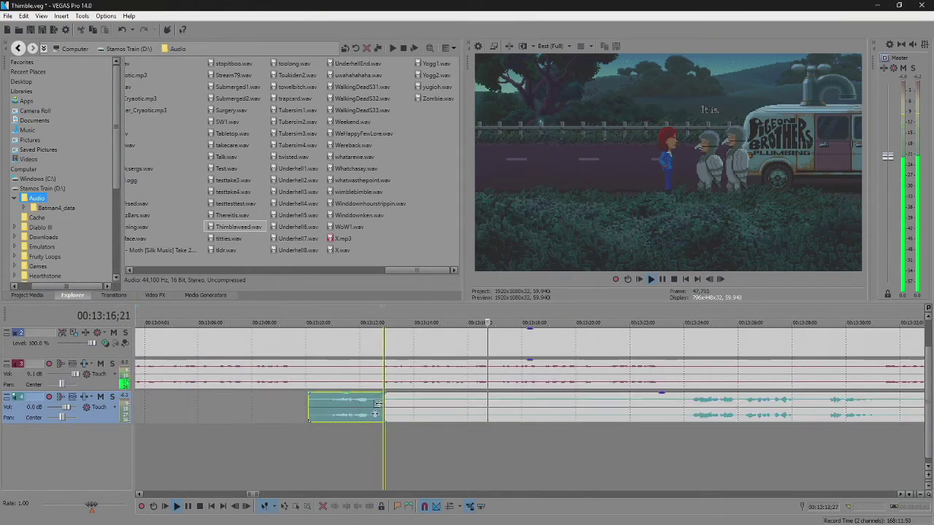
left_click_drag(384, 409, 371, 409)
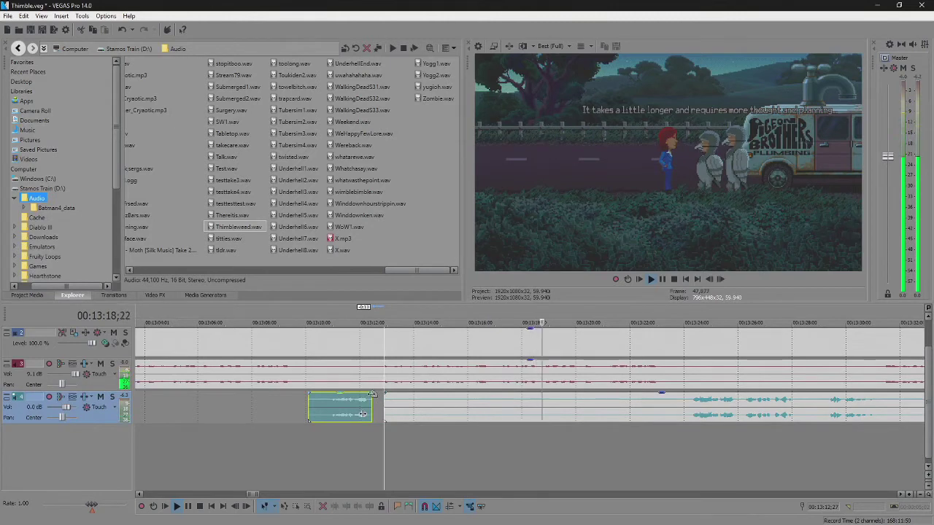
Trim the start of the remaining voice clip to about 00:13:24 and play the dialogue from there.
left_click_drag(385, 400, 682, 414)
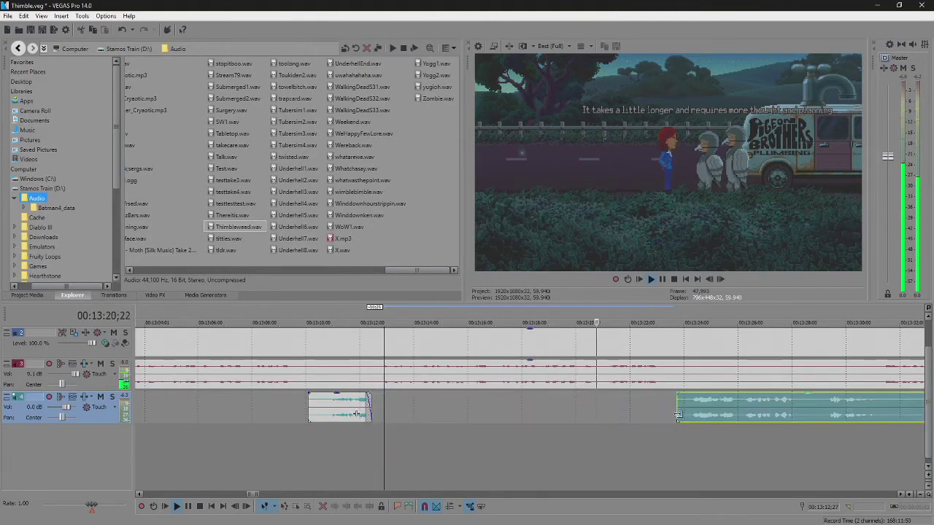
scroll(680, 414, "down", 3)
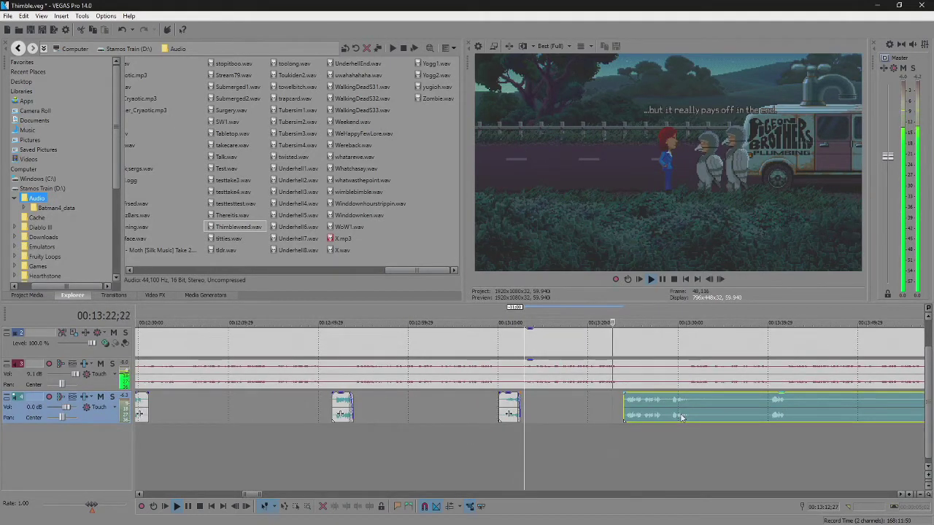
key("Return")
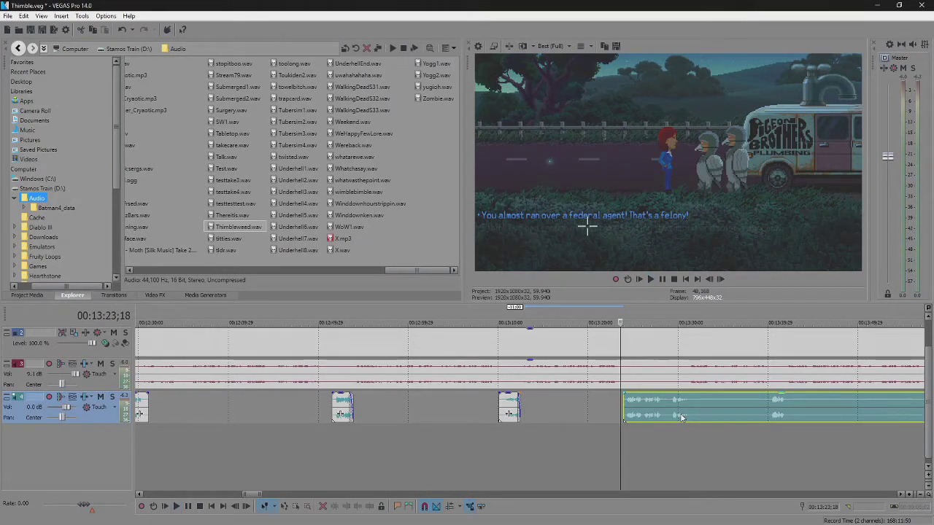
key("Return")
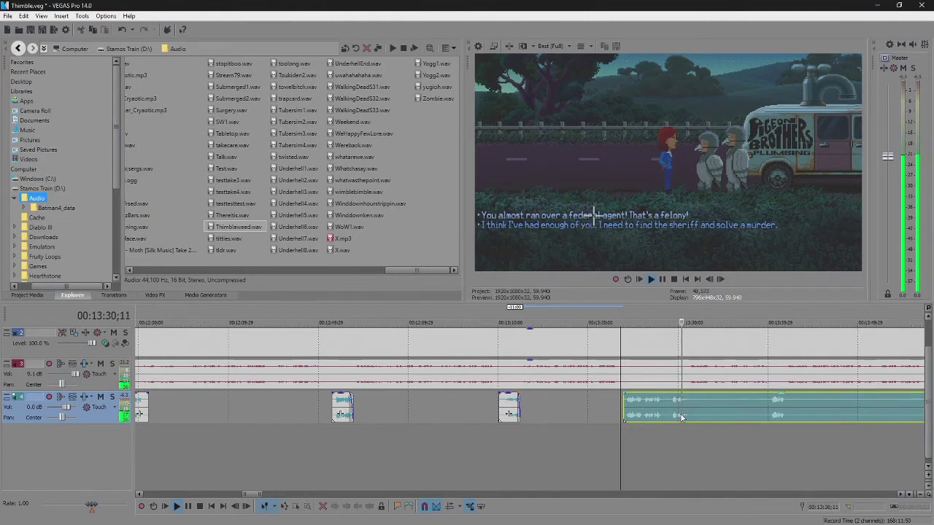
Split the voice clip at 00:13:42;04, in the silence after the spoken line.
scroll(590, 406, "down", 3)
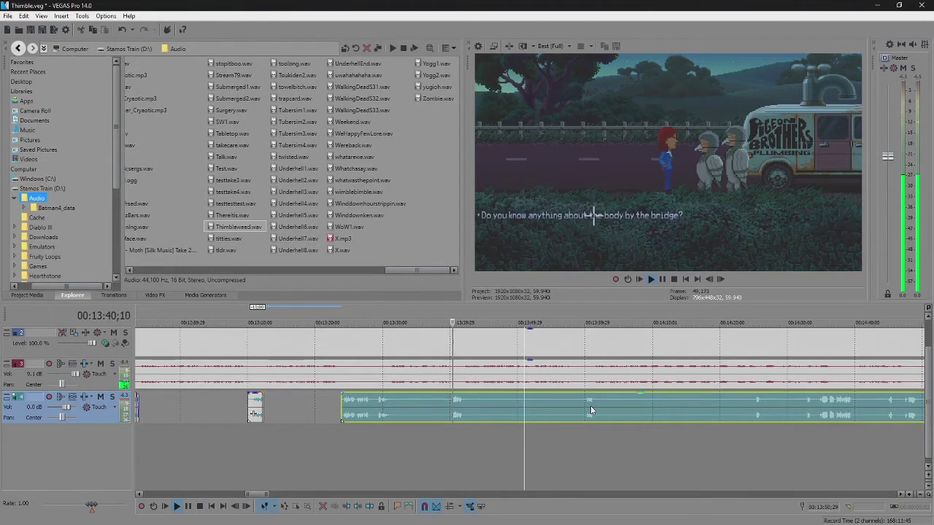
scroll(540, 407, "up", 5)
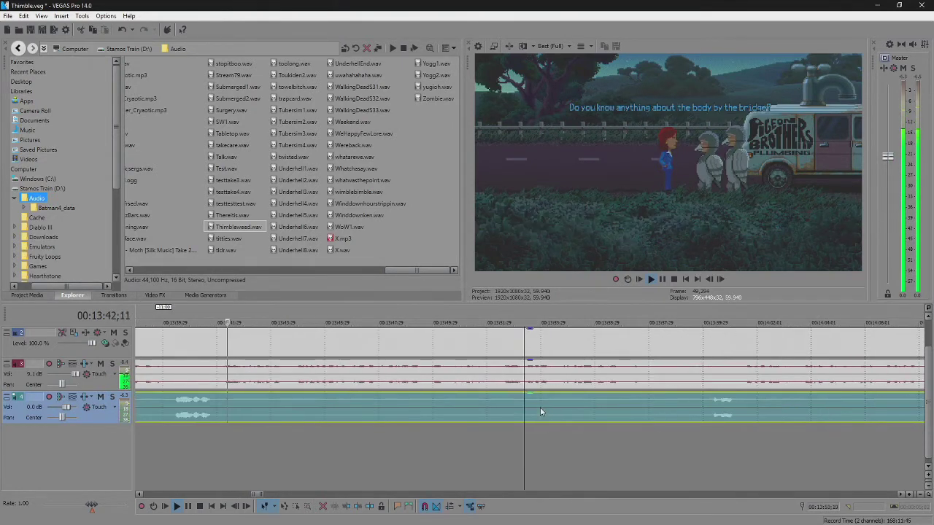
left_click(220, 402)
scroll(221, 403, "up", 3)
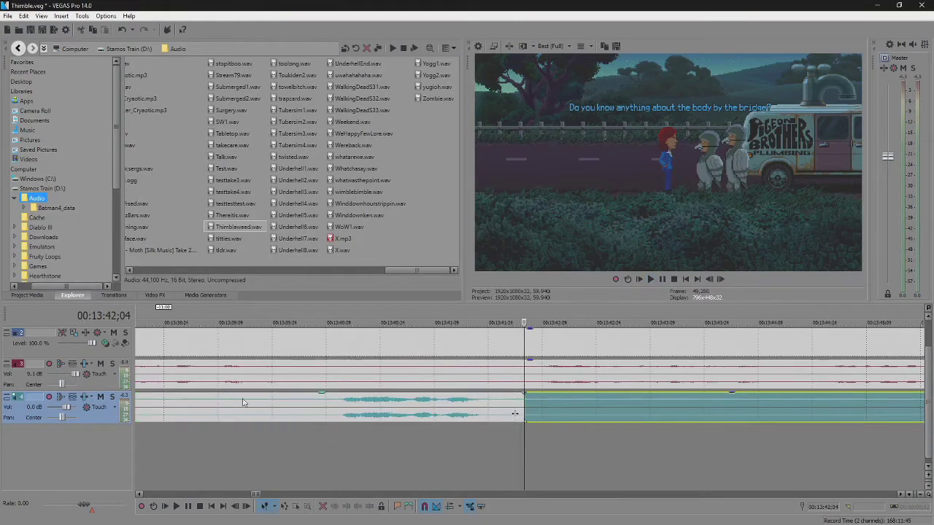
key("s")
Trim the end of the clip before the split to about 00:13:41;23, add a fade-out, and play back the ending.
left_click_drag(523, 403, 460, 395)
left_click(403, 403)
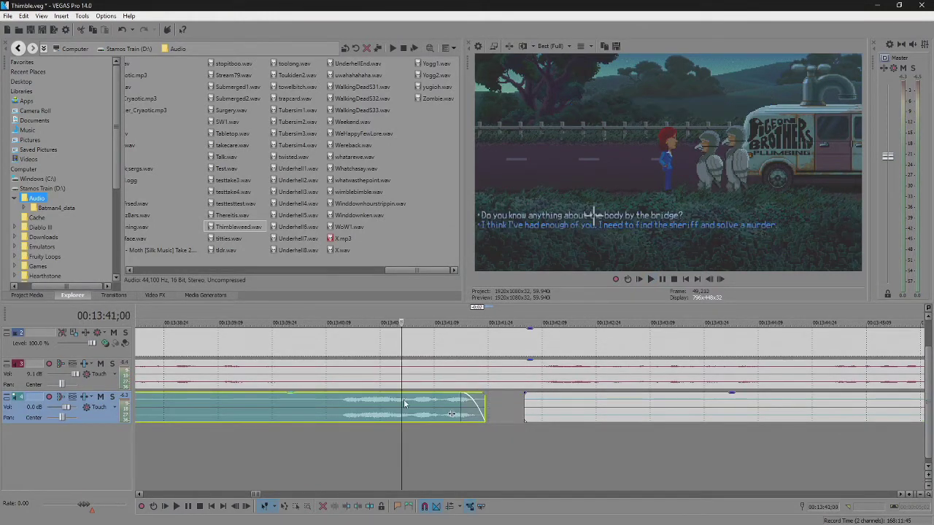
key("space")
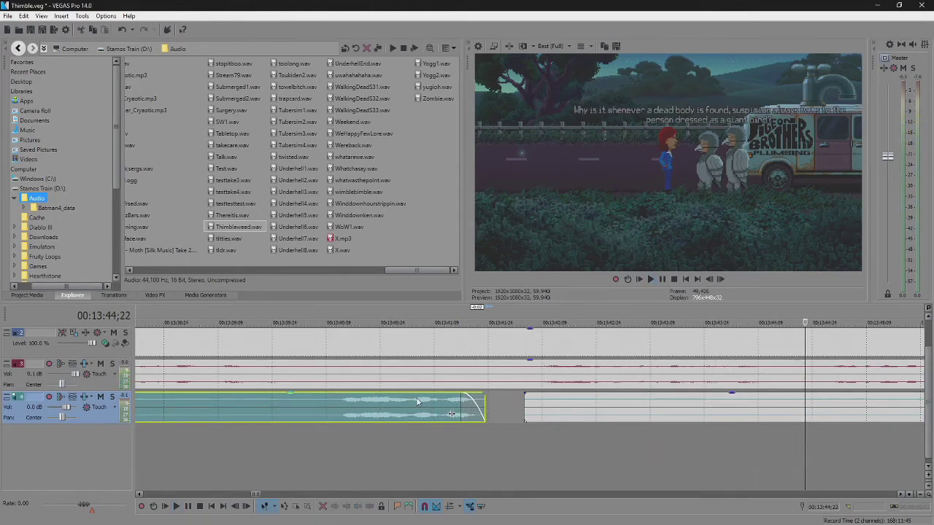
scroll(416, 402, "down", 10)
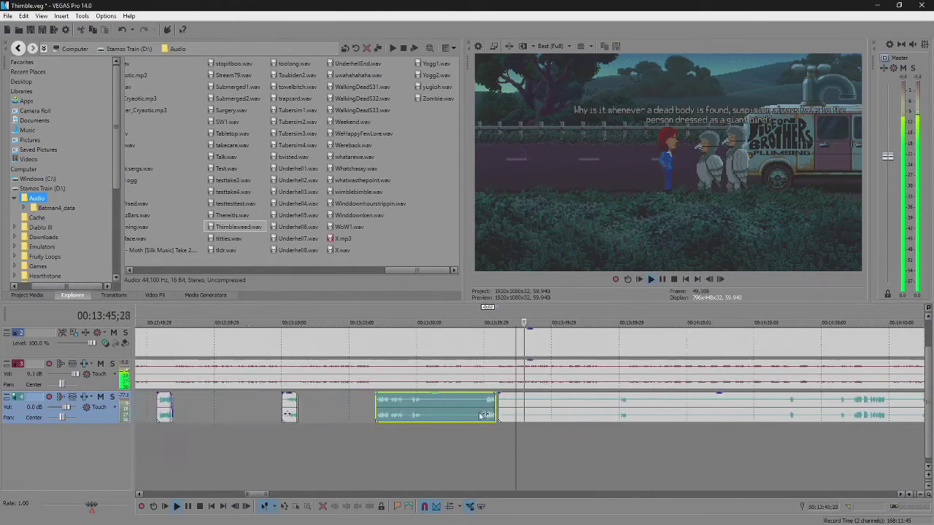
Trim the start of the remaining voice clip to about 00:14:00 and split it at 00:14:01;16, after the short phrase.
left_click_drag(500, 406, 618, 403)
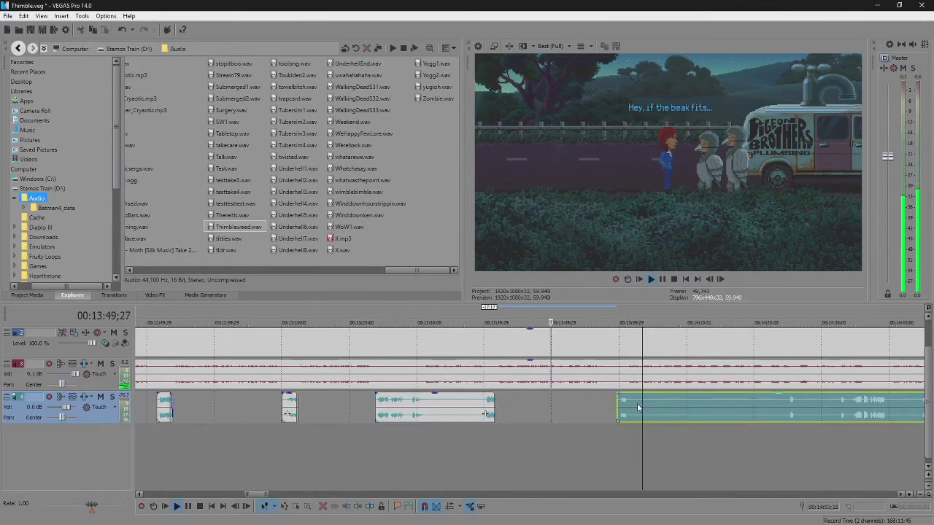
scroll(635, 405, "up", 2)
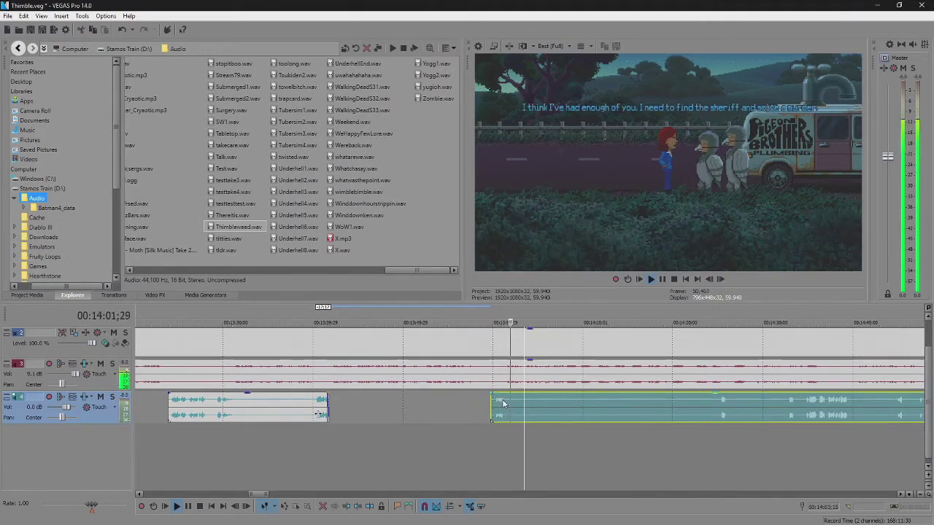
scroll(535, 423, "up", 5)
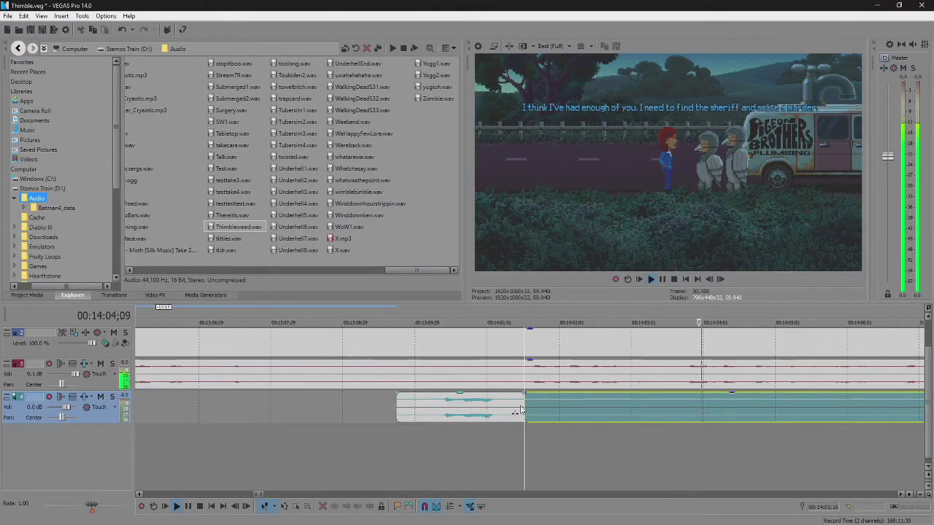
Shorten the end of the short phrase's clip to about 00:14:01;06, add a fade-out, and play back the ending.
left_click_drag(523, 398, 497, 398)
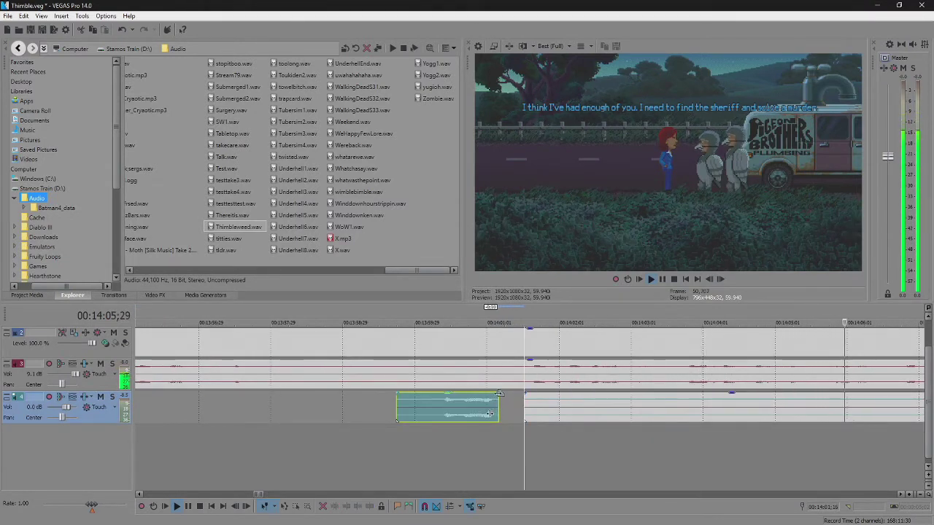
left_click(476, 401)
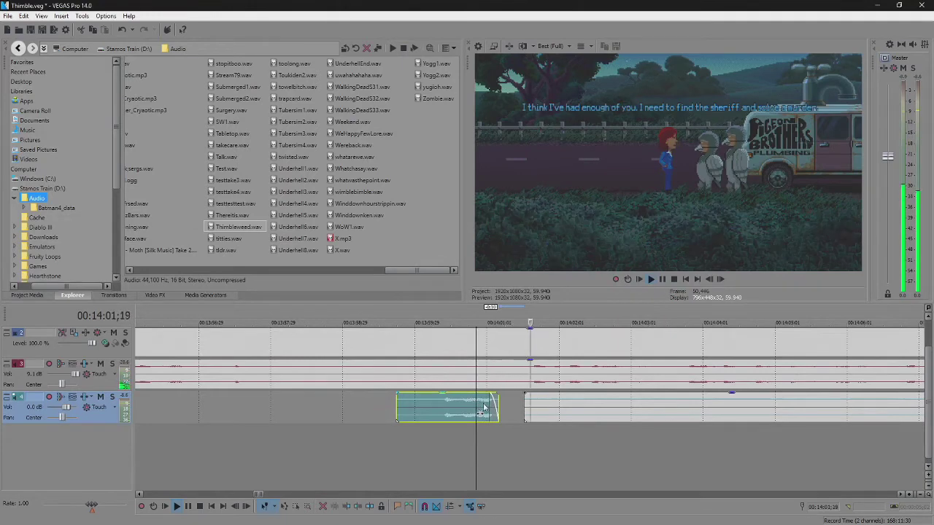
Trim the start of the remaining voice clip to about 00:14:25 and play the dialogue from there.
scroll(483, 408, "down", 5)
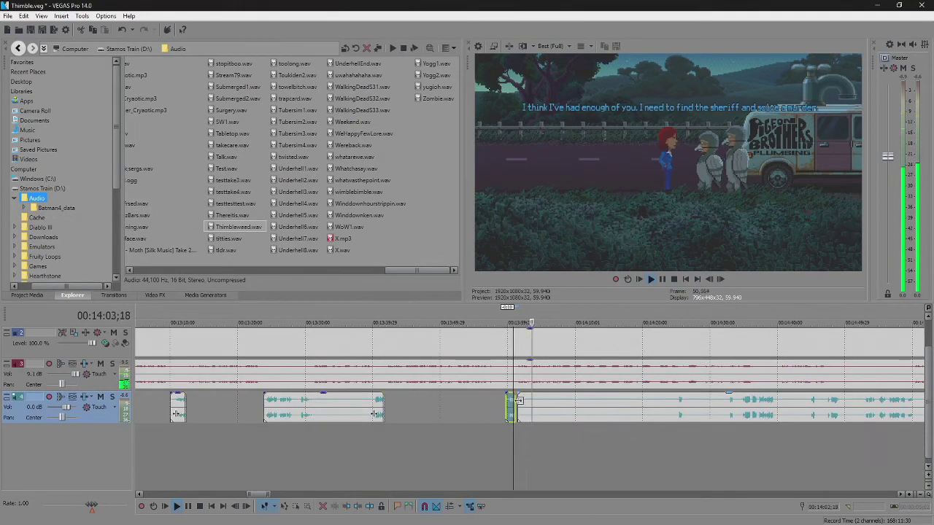
left_click_drag(519, 405, 676, 409)
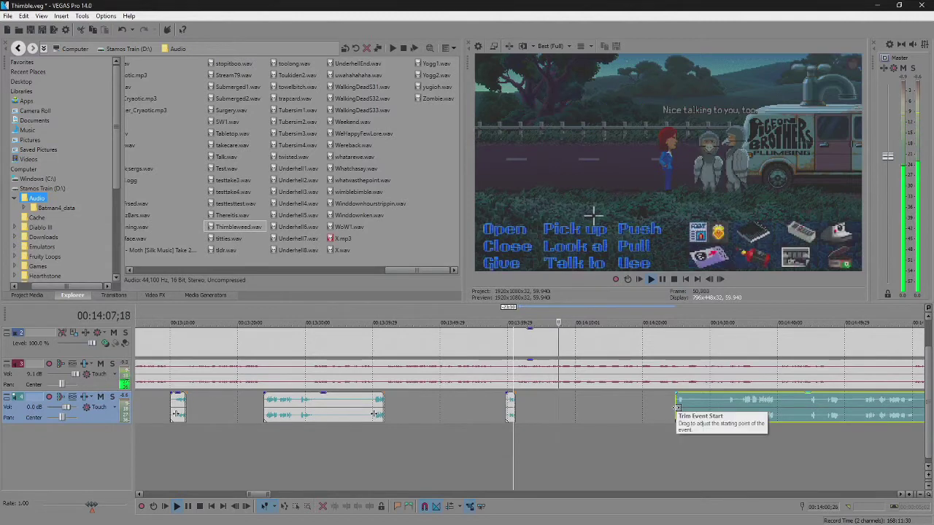
scroll(538, 405, "down", 3)
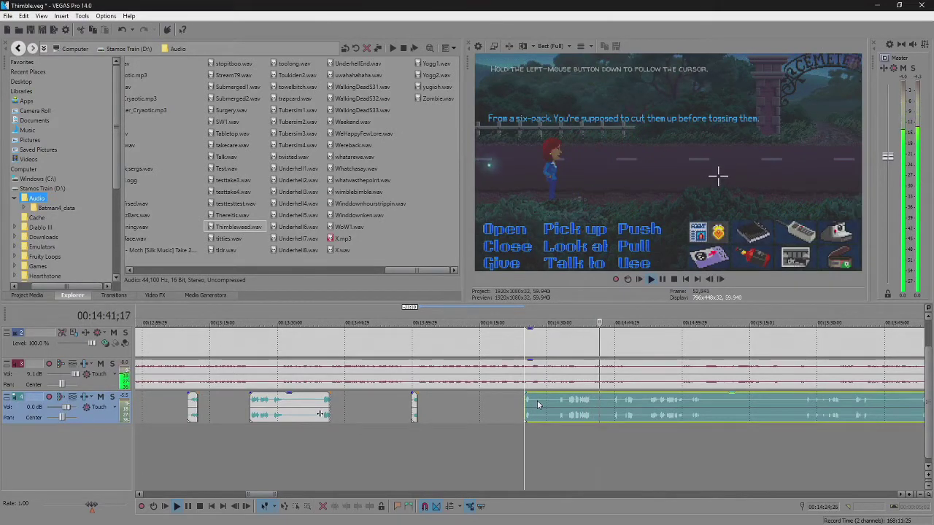
Continue playing the voice clip in stages from 00:14:42 to about 00:15:06, checking where the speech ends.
key("Return")
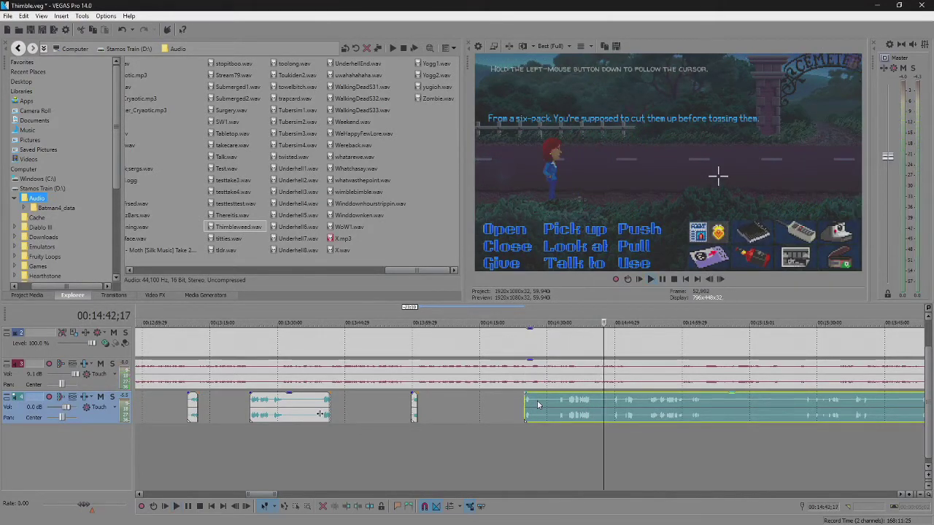
key("Return")
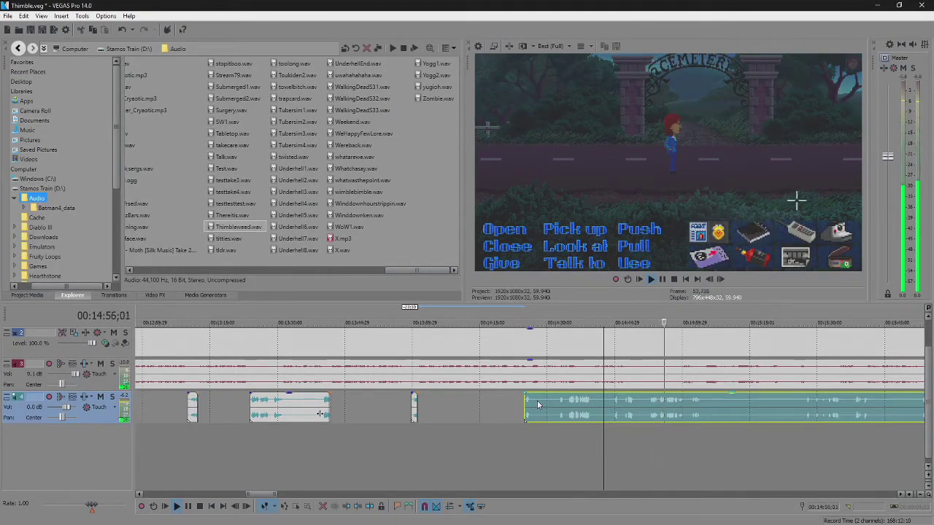
key("space")
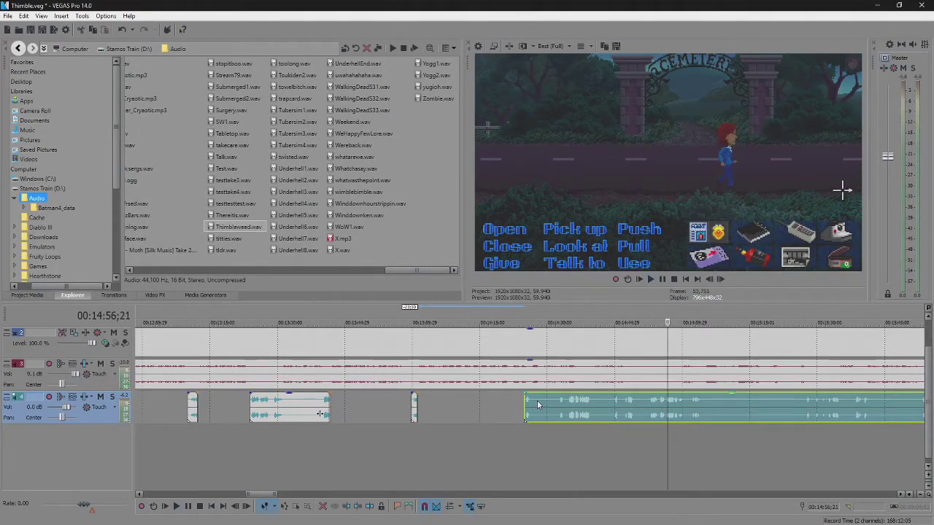
key("space")
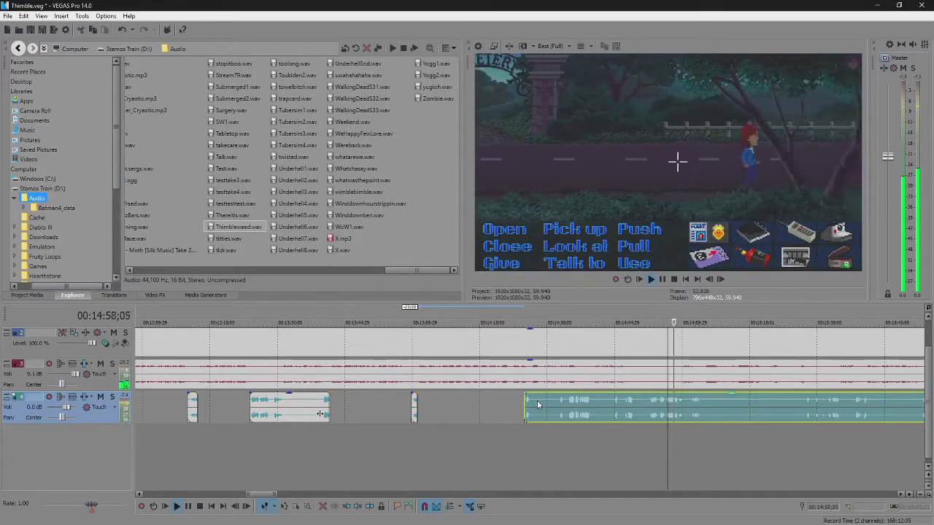
key("Return")
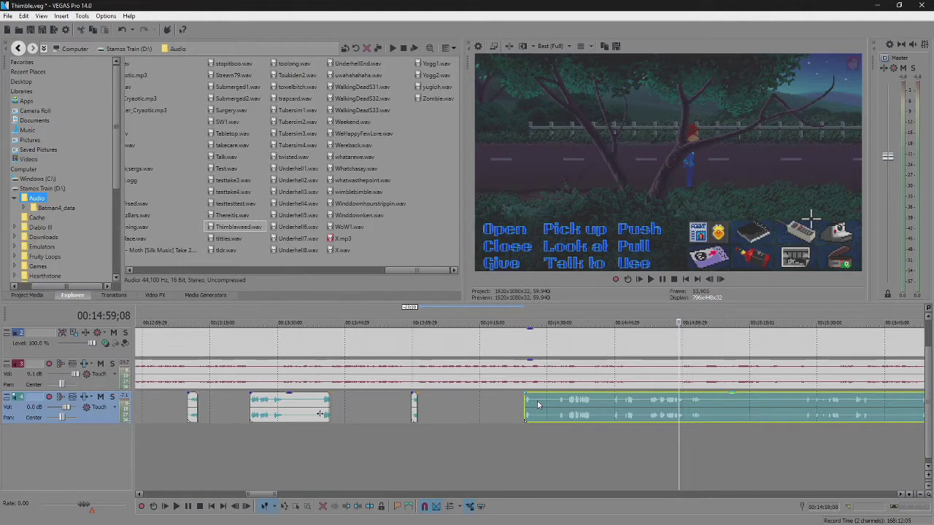
key("space")
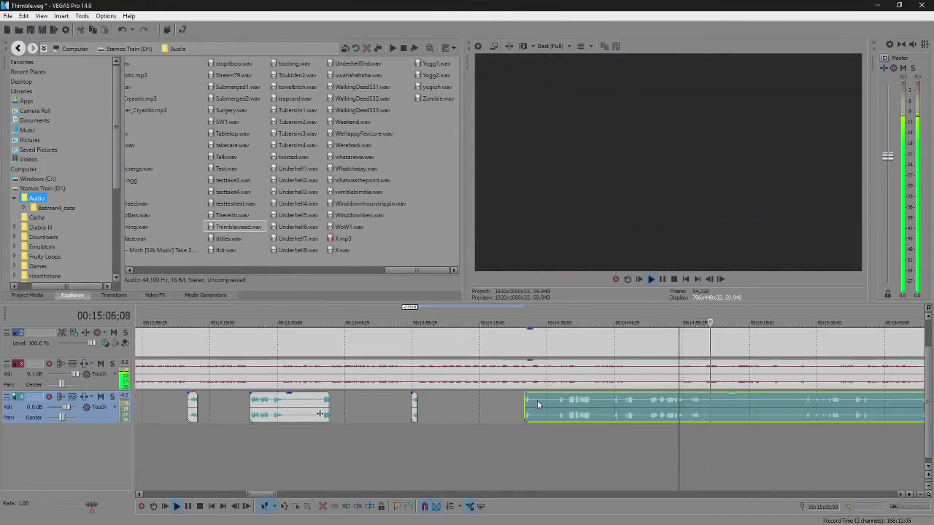
Split the voice clip at 00:15:04;12 and trim the start of the remaining part to about 00:15:27.
scroll(592, 421, "down", 2)
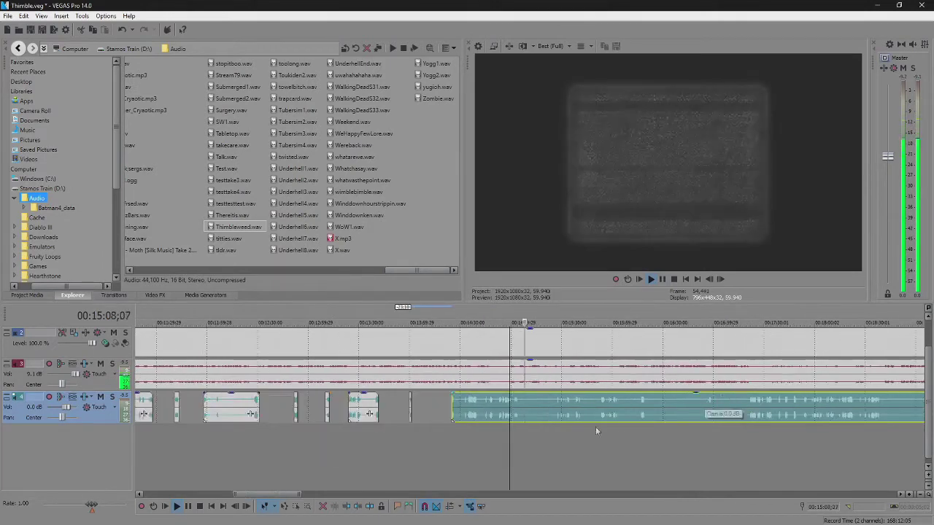
scroll(584, 412, "down", 2)
scroll(584, 412, "up", 3)
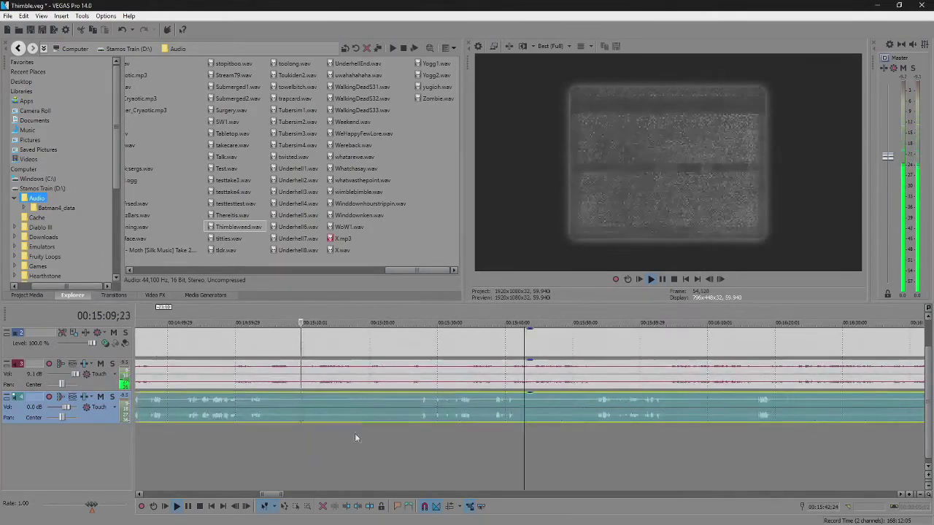
left_click(270, 413)
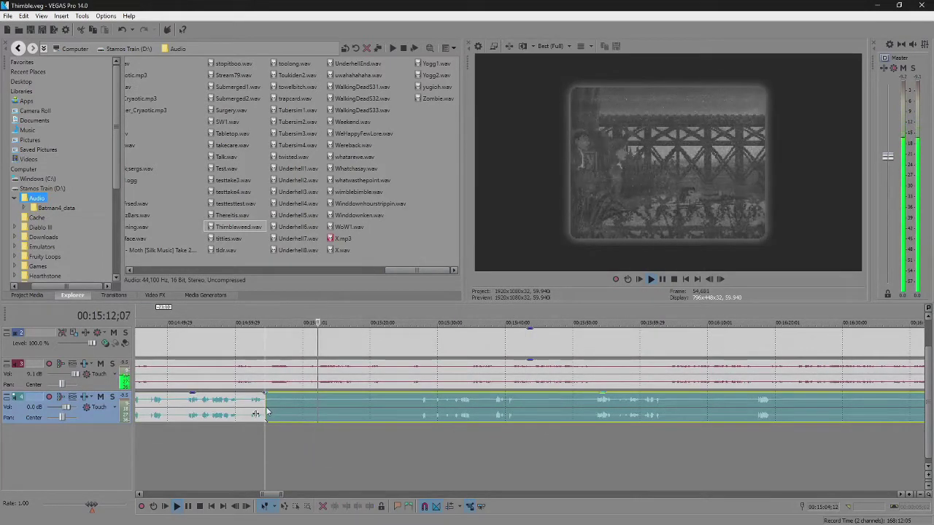
left_click_drag(266, 412, 418, 398)
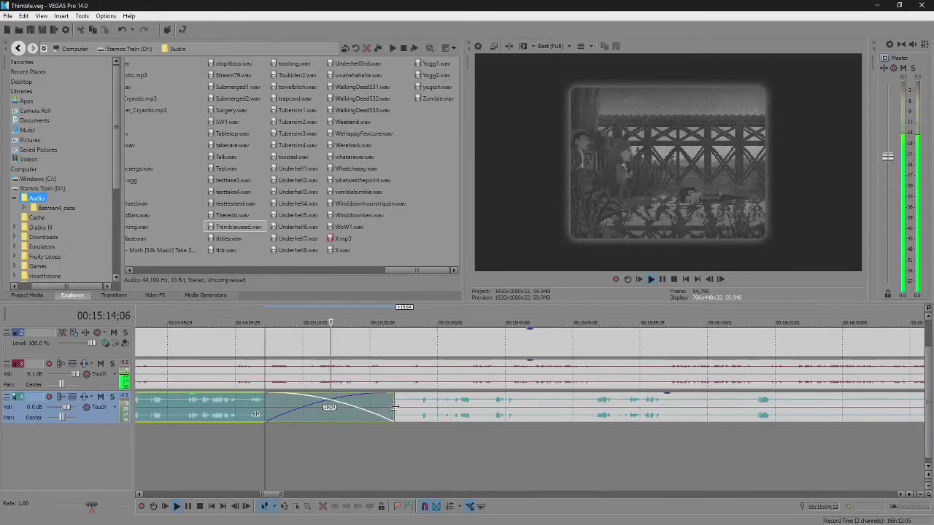
left_click(267, 404)
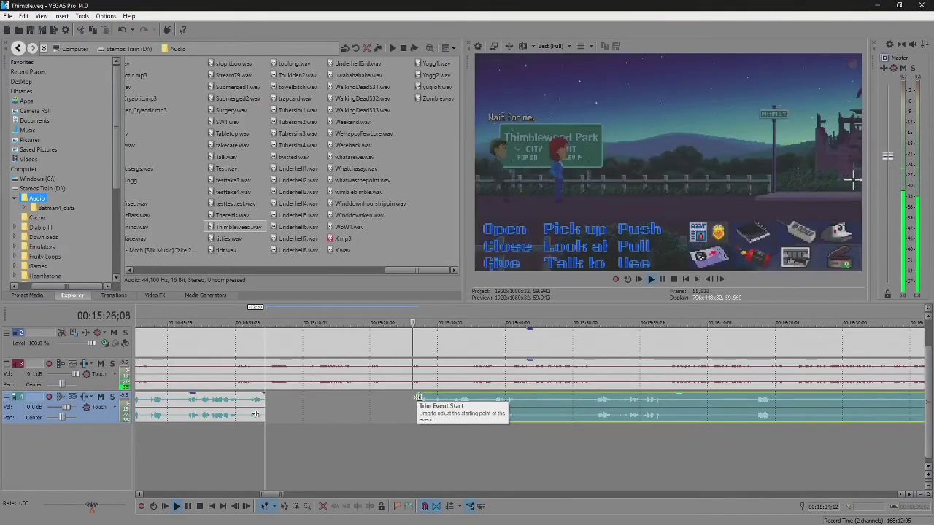
Survey the full timeline and play the voice clip from about 00:15:28 to 00:15:42 to check the next phrases.
scroll(418, 400, "down", 10)
scroll(682, 370, "up", 10)
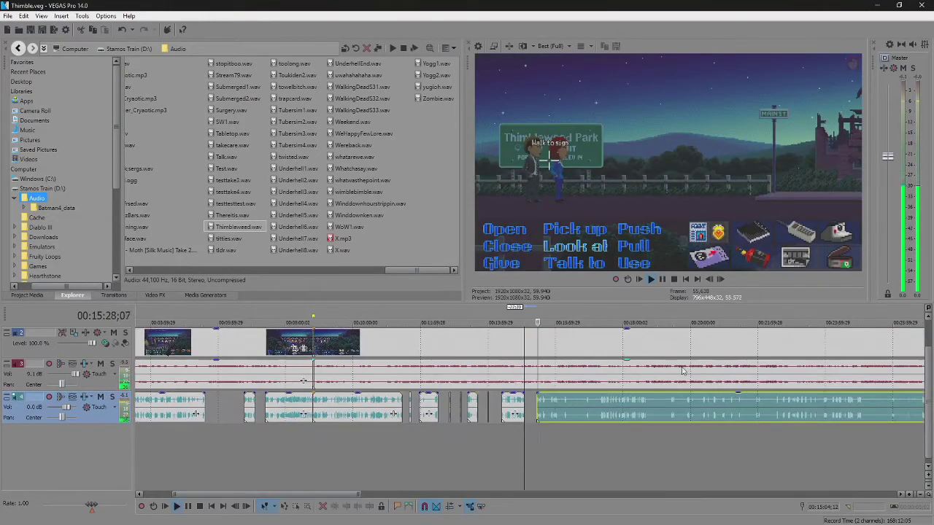
scroll(683, 370, "down", 5)
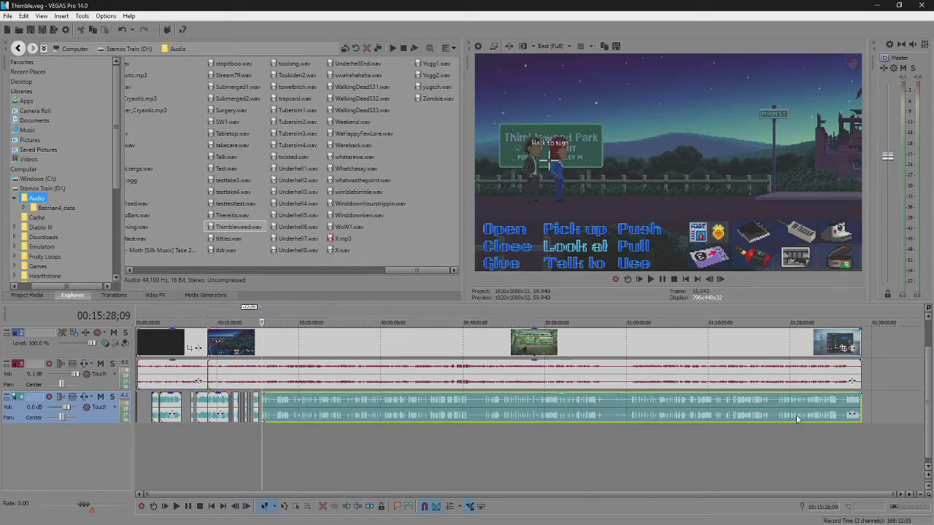
scroll(796, 420, "up", 10)
key("space")
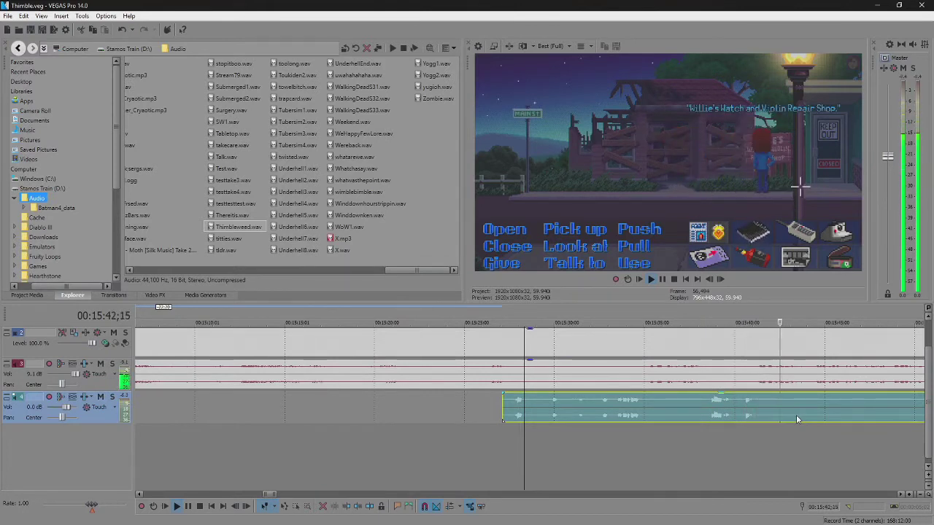
key("Return")
scroll(783, 393, "up", 3)
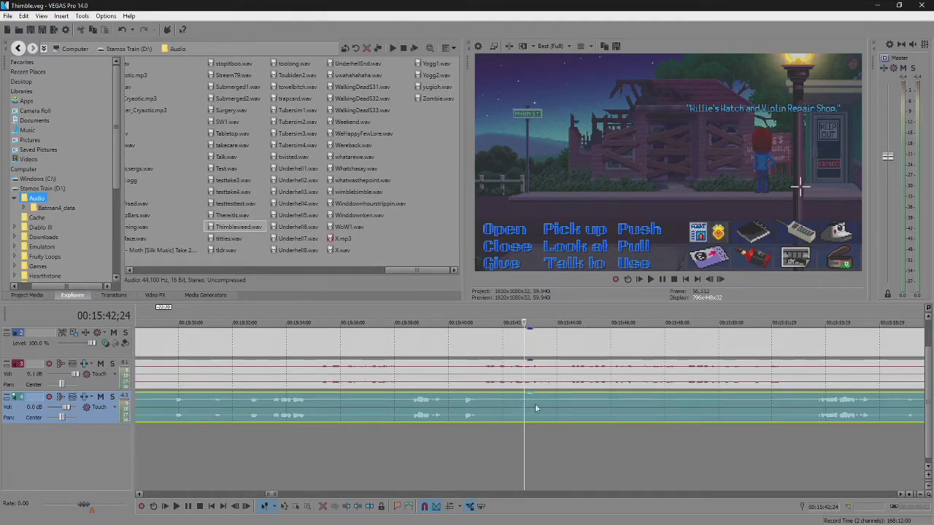
Examine the voice waveform after 00:15:42 at different scales and play the passage on to about 00:15:49.
scroll(566, 400, "down", 2)
scroll(566, 399, "down", 2)
key("space")
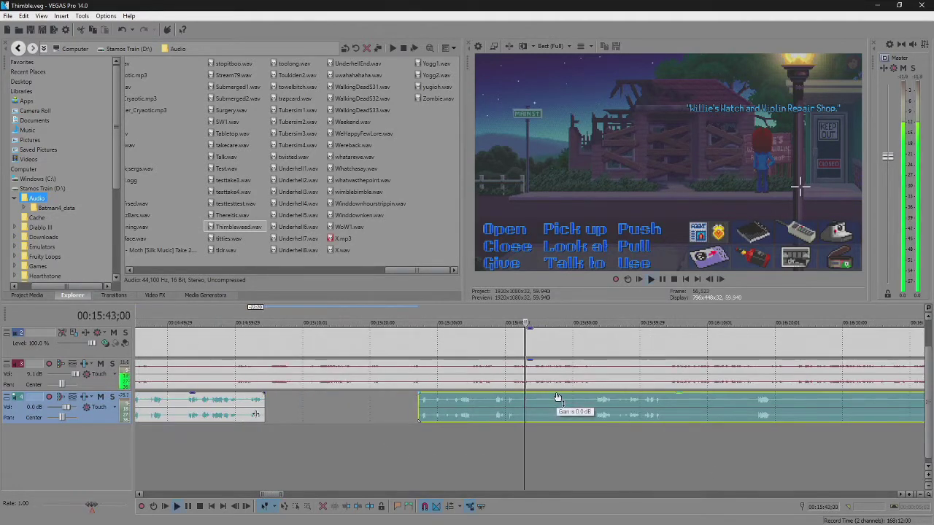
scroll(566, 400, "down", 2)
key("Return")
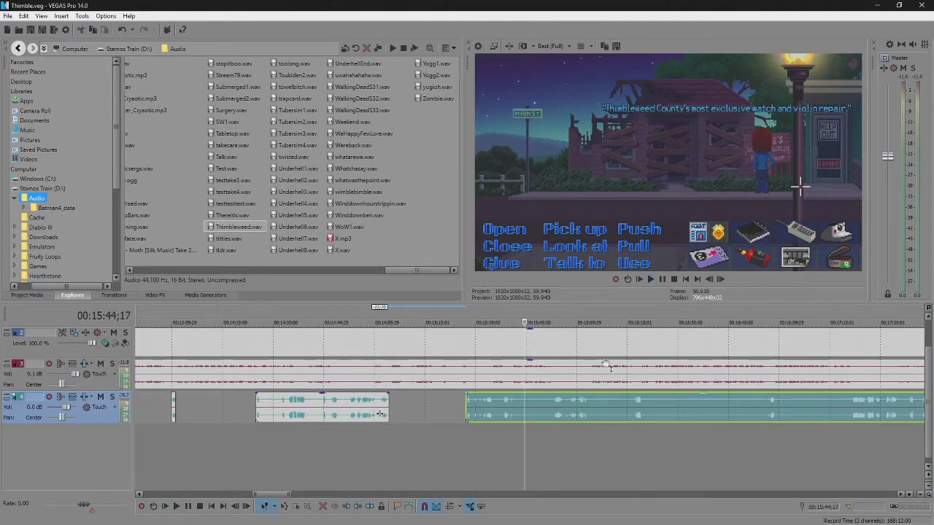
scroll(584, 400, "down", 2)
scroll(600, 400, "down", 3)
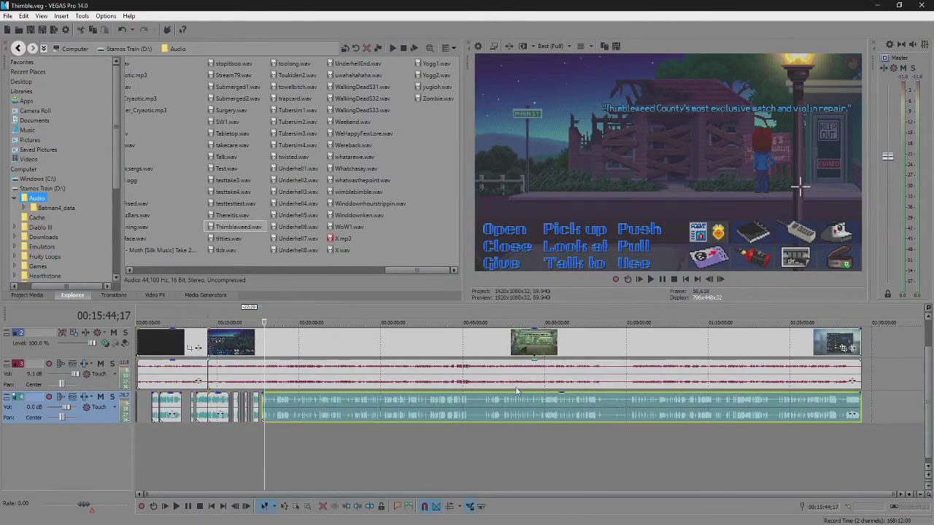
scroll(490, 394, "up", 6)
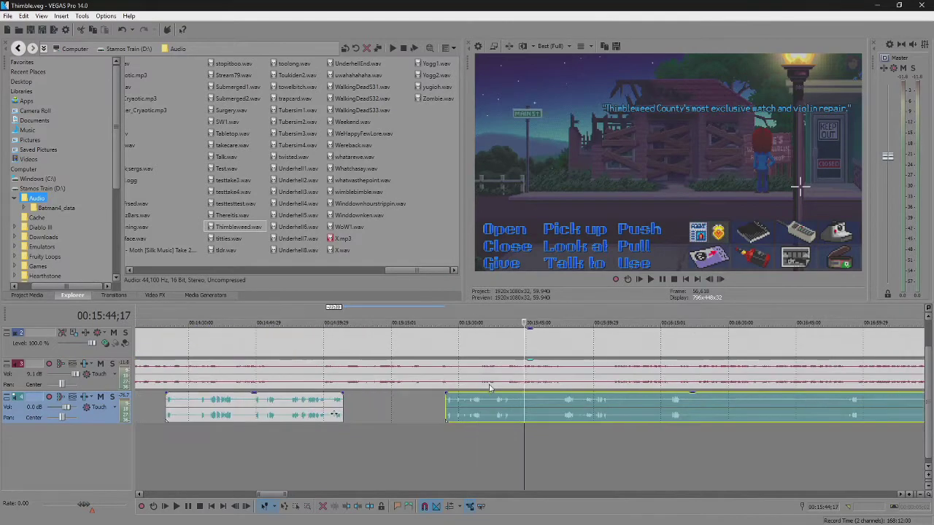
key("space")
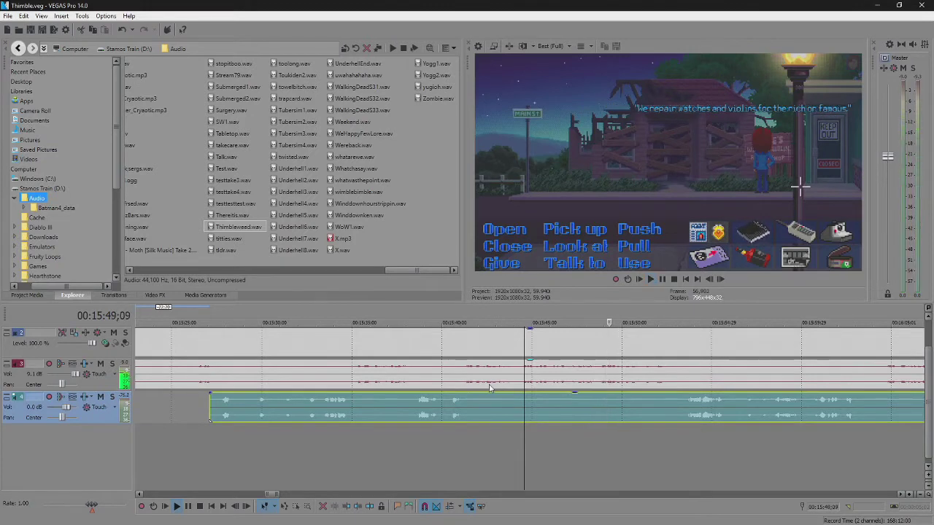
key("Return")
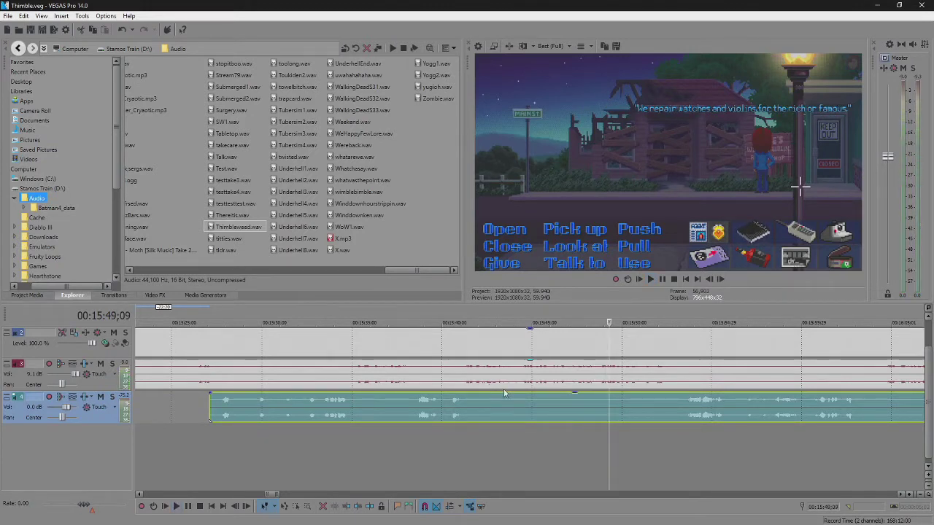
Replay the quiet passage around 00:15:46 from several points and listen on to about 00:16:01.
left_click(581, 404)
key("space")
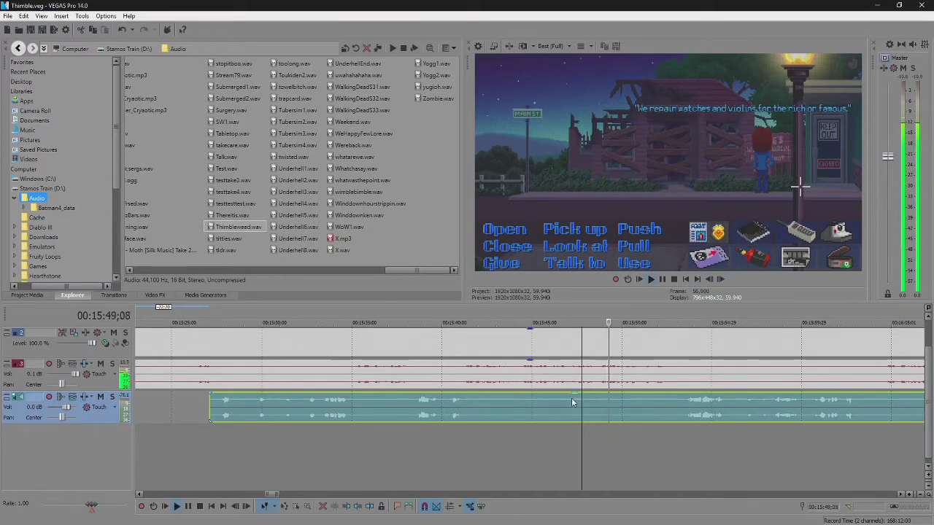
key("Return")
left_click(565, 397)
key("space")
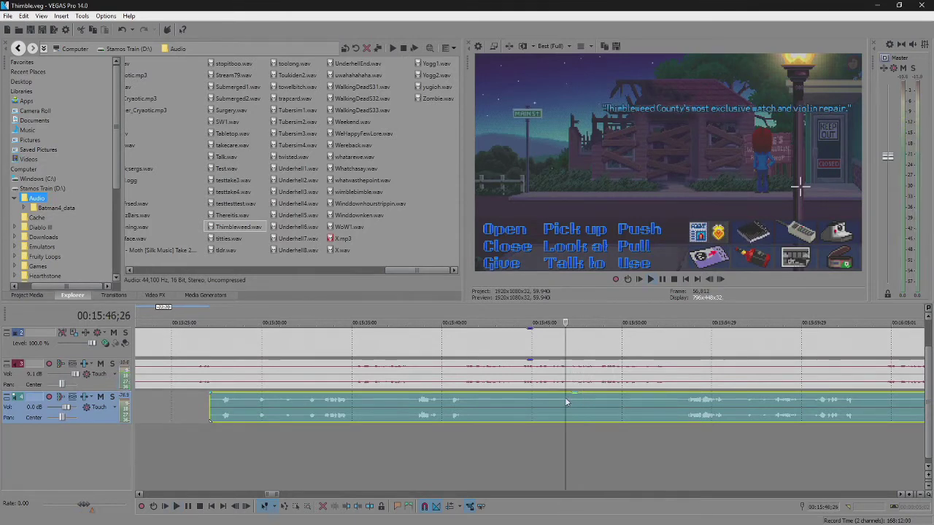
left_click(557, 394)
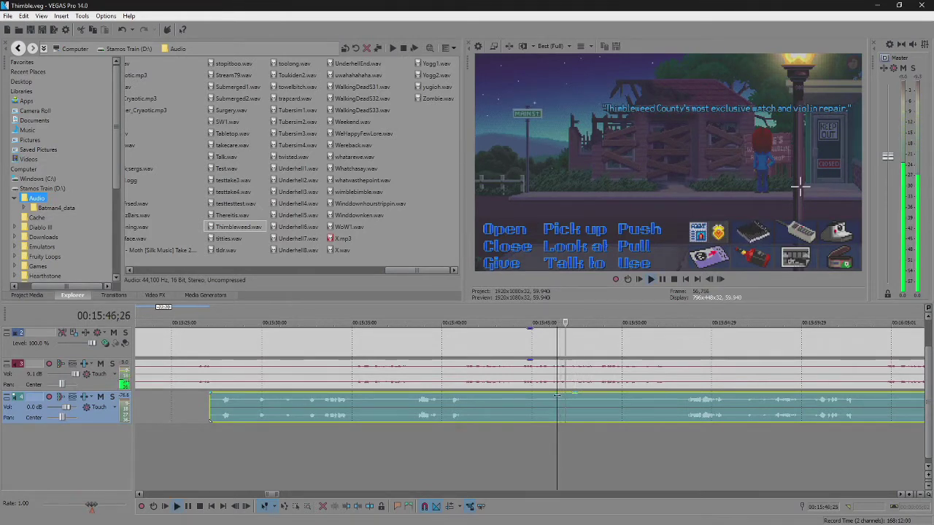
left_click(556, 395)
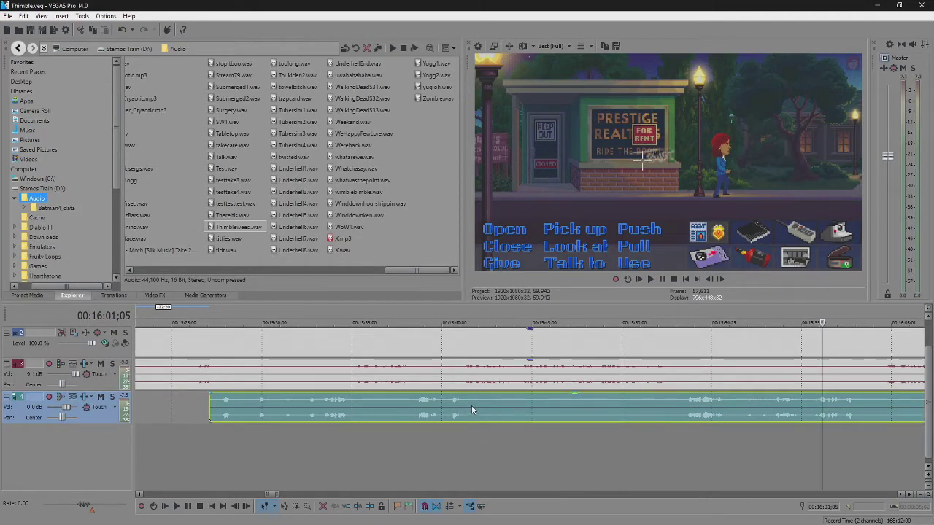
Split the voice clip at 00:15:41;19, trim the remaining part's start to about 00:15:53, and place the playhead there.
left_click(471, 405)
key("s")
left_click_drag(474, 405, 677, 413)
scroll(462, 414, "down", 3)
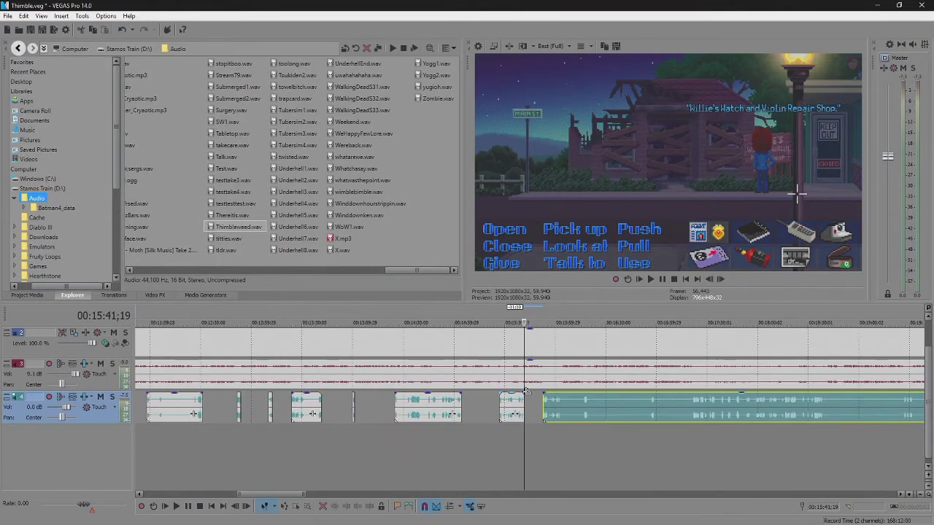
left_click(543, 407)
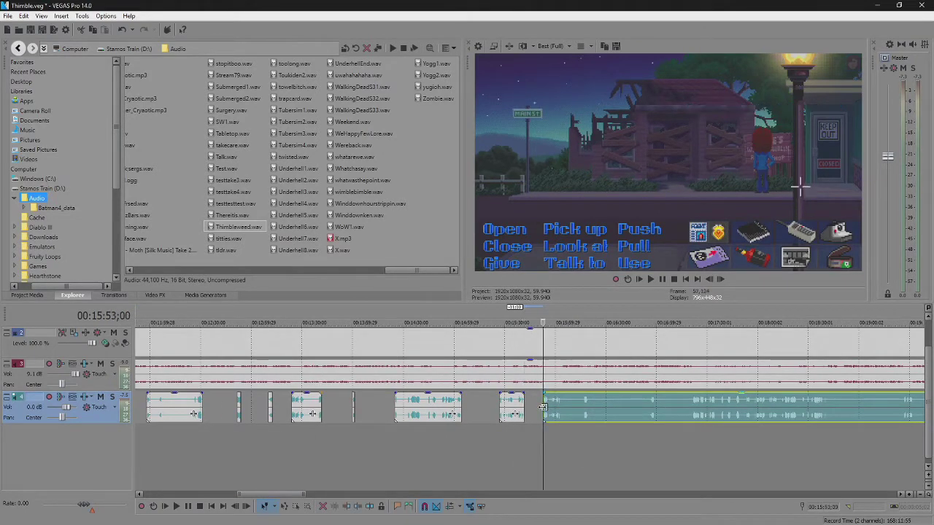
Play the phrase from 00:15:53, split the voice clip at 00:16:03;03, and trim the remaining part's start to about 00:16:17.
scroll(542, 407, "up", 3)
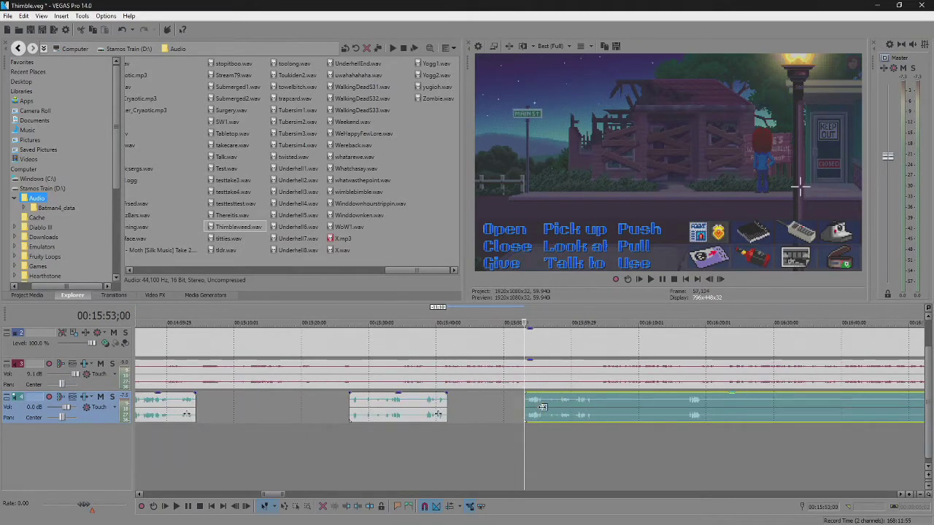
scroll(540, 406, "up", 3)
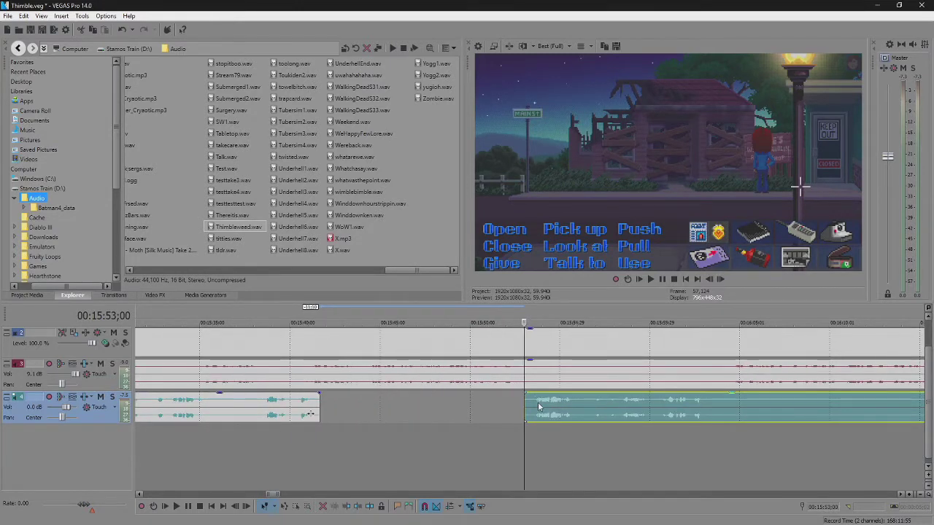
scroll(538, 405, "down", 3)
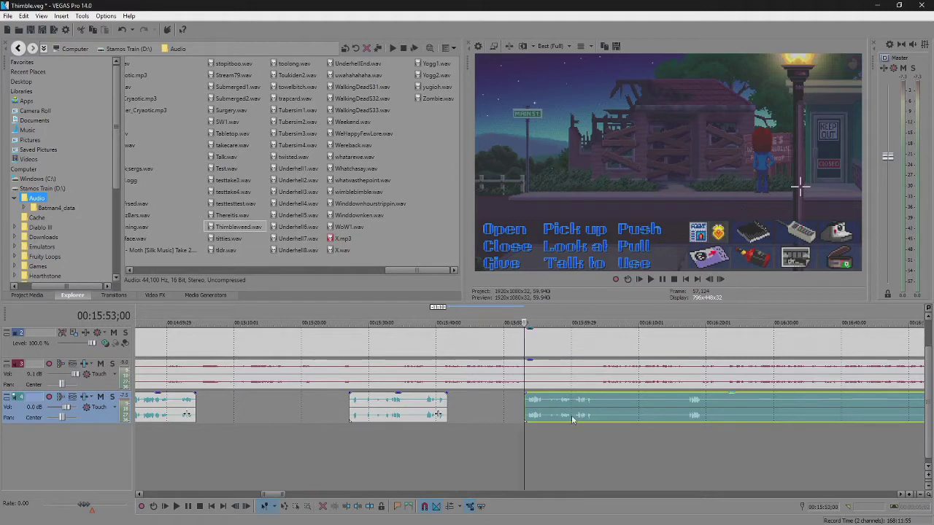
scroll(522, 399, "up", 4)
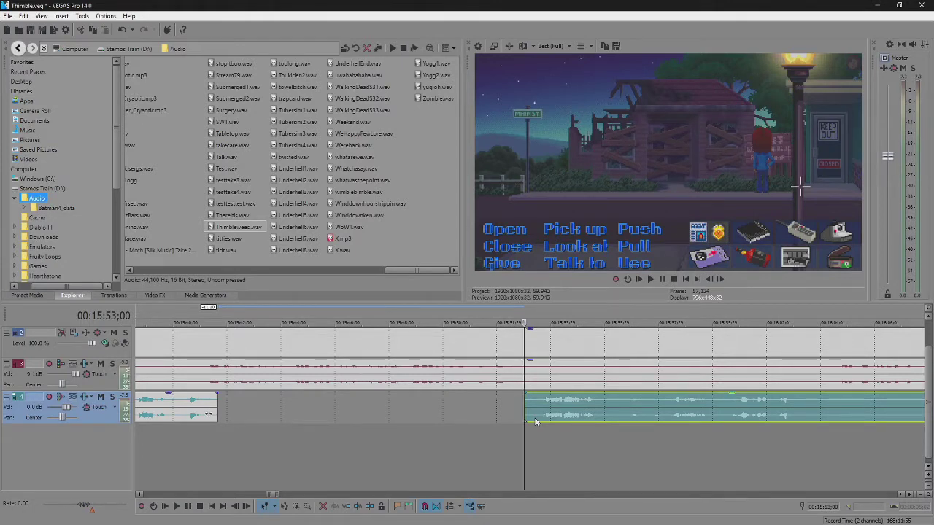
key("space")
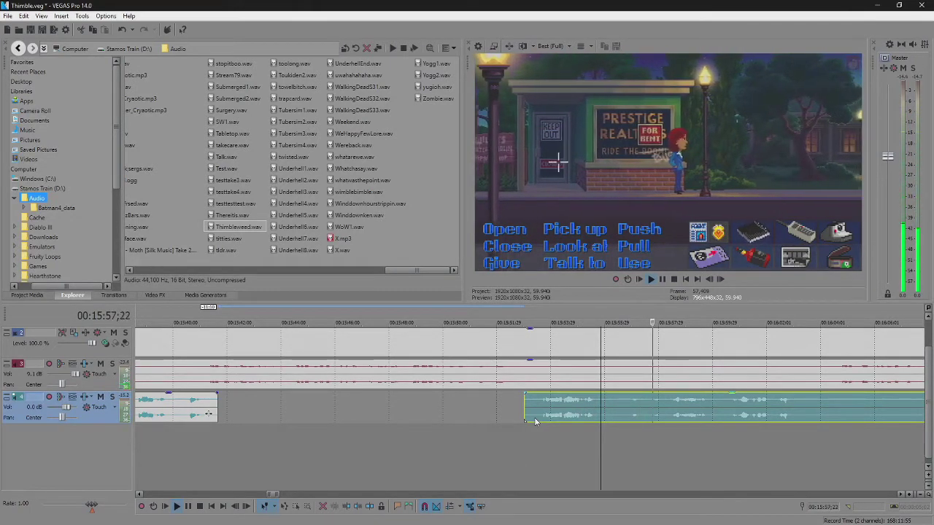
scroll(536, 418, "down", 5)
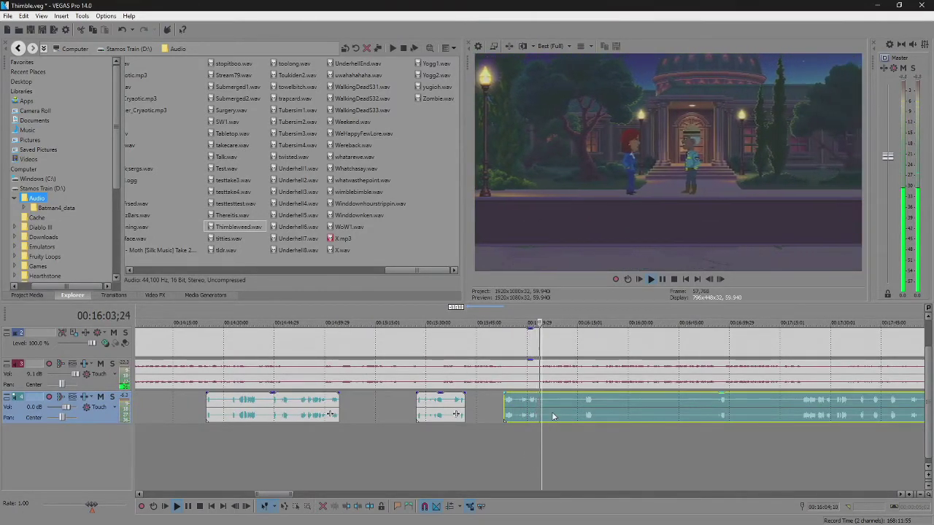
scroll(552, 416, "up", 5)
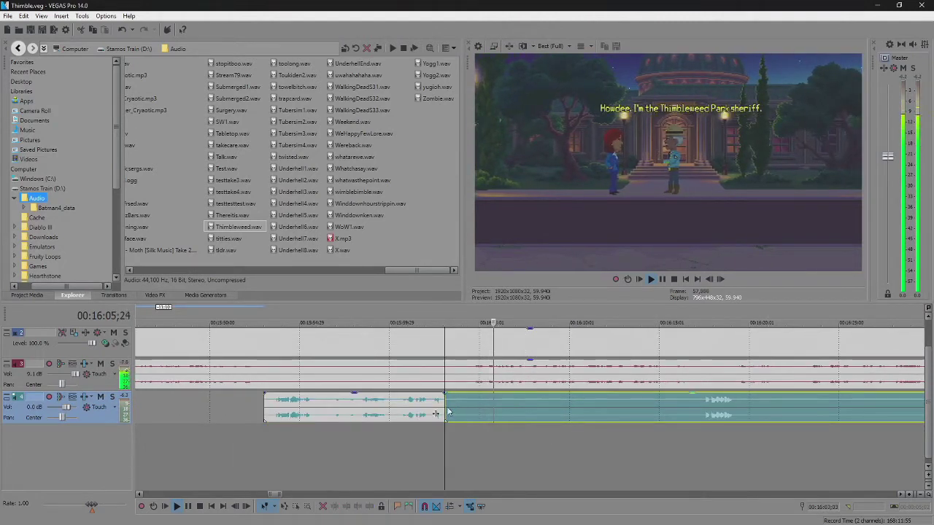
left_click_drag(447, 413, 698, 402)
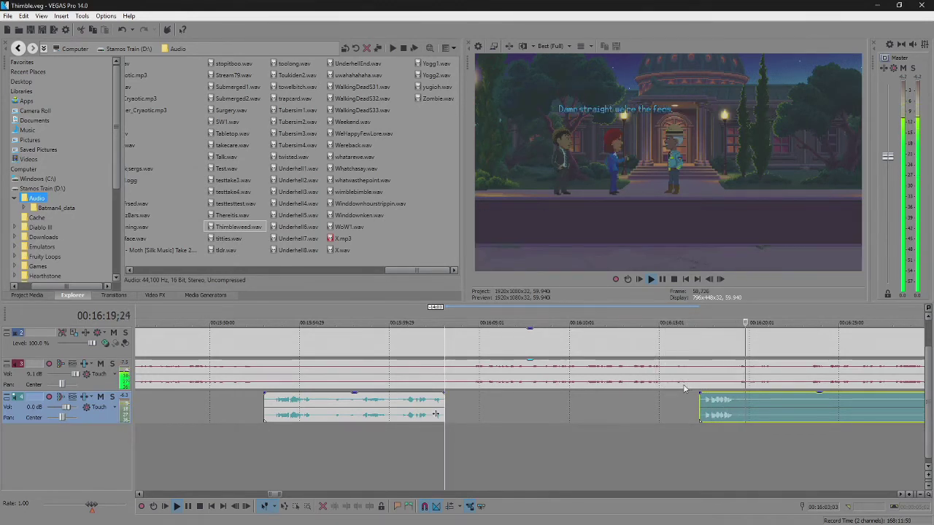
Split the voice clip at 00:16:19;12, trim the short phrase's end to about 00:16:19, and give it a short fade-out.
key("Return")
left_click(736, 404)
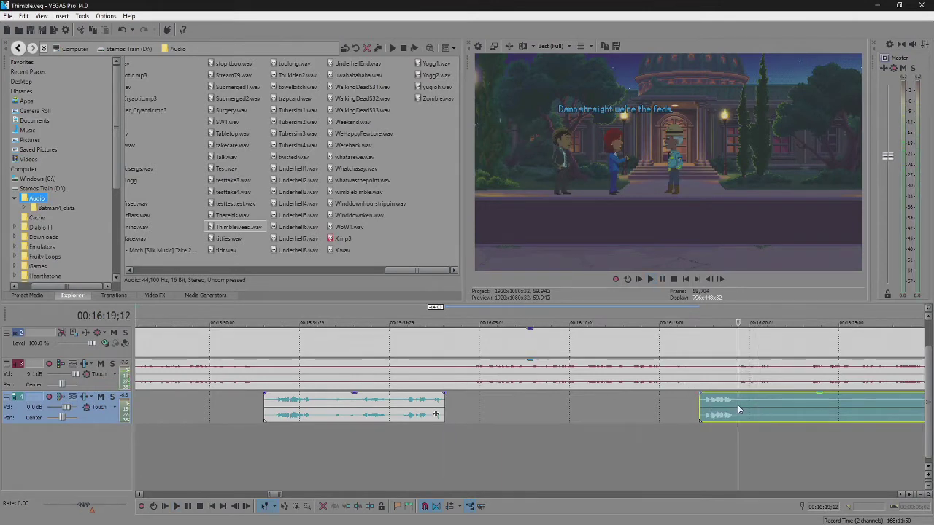
key("s")
scroll(477, 422, "up", 4)
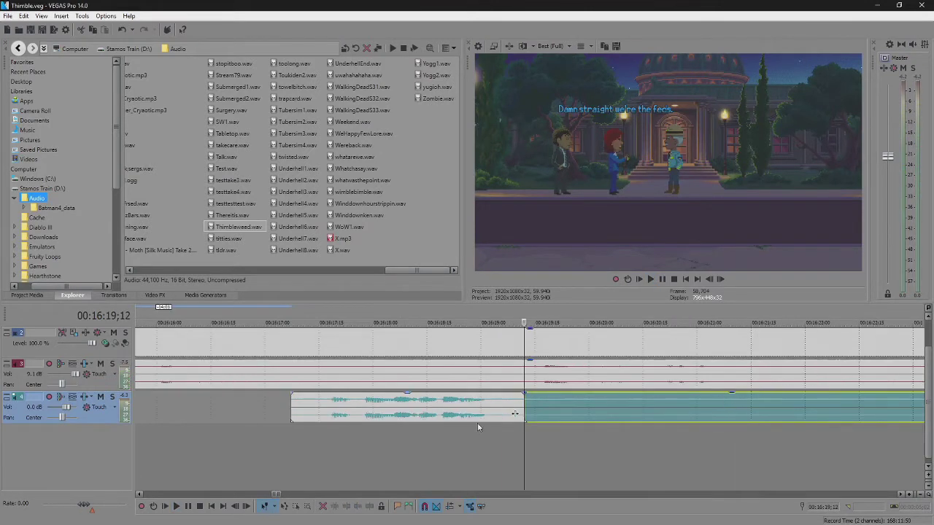
left_click(519, 408)
left_click_drag(521, 409, 478, 395)
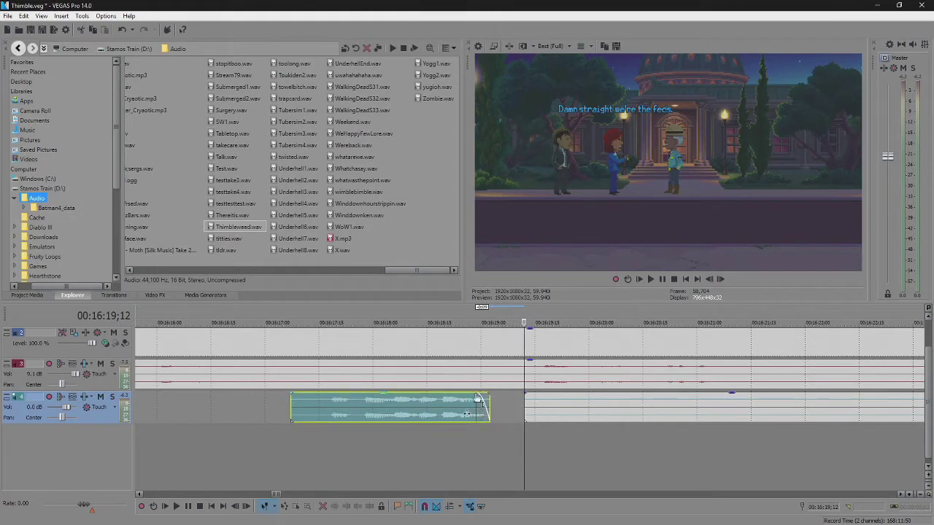
left_click(426, 400)
key("space")
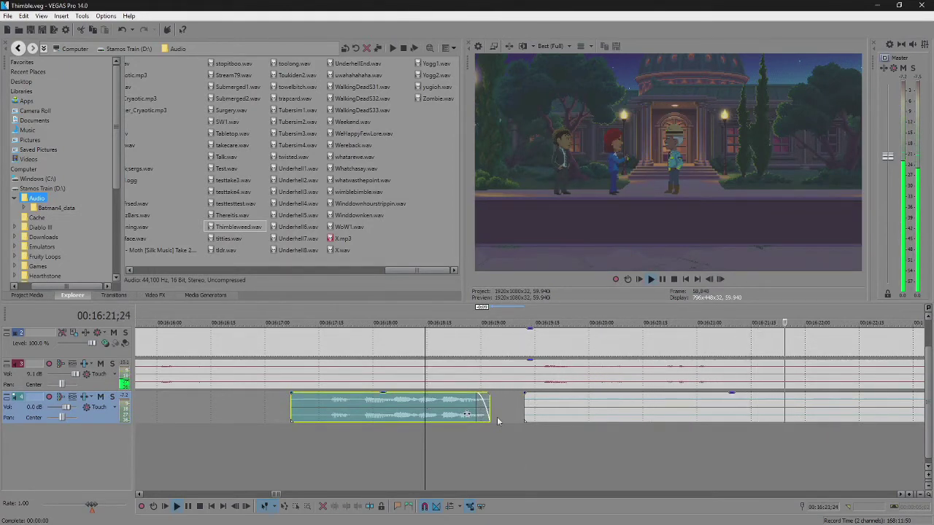
Trim the start of the remaining voice clip after the short phrase to about 00:16:56, just before the next phrase.
scroll(496, 416, "down", 3)
scroll(496, 419, "down", 2)
scroll(496, 419, "down", 4)
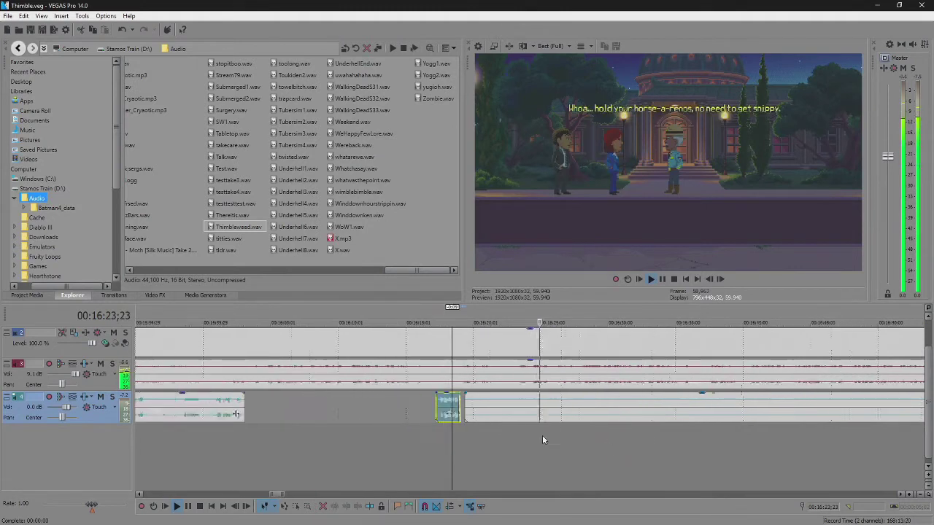
left_click_drag(496, 410, 747, 413)
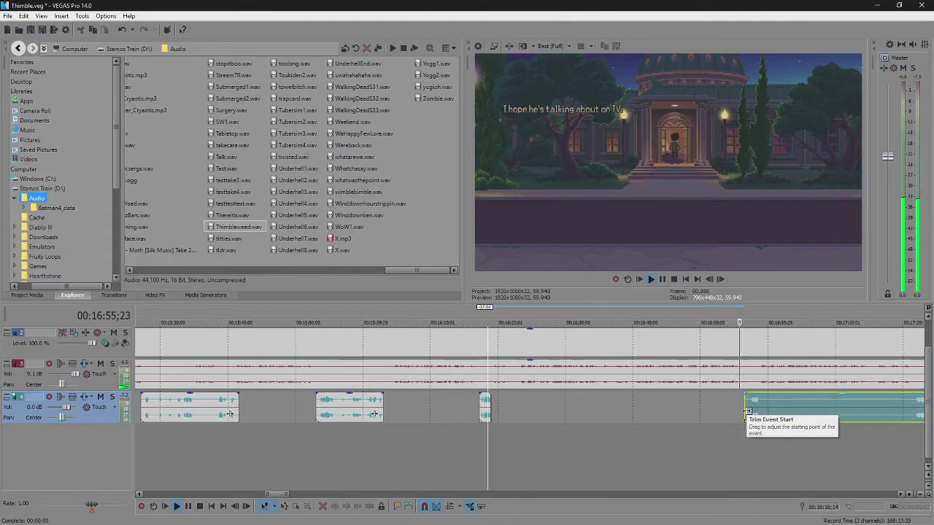
Split the voice clip at 00:16:57;29 and trim the remaining part's start to 00:17:21;15.
scroll(753, 404, "up", 4)
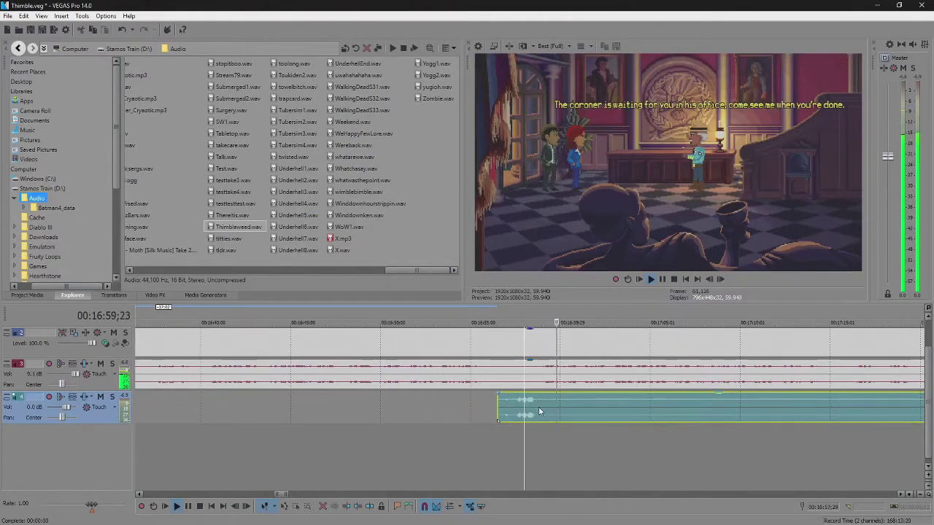
scroll(550, 414, "down", 5)
left_click_drag(525, 413, 602, 413)
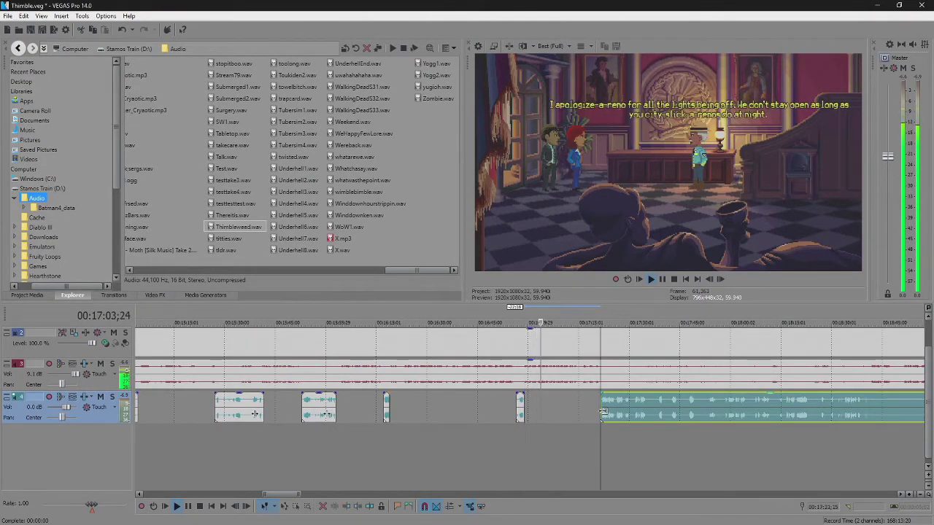
Play the voice clip from about 00:17:19 to 00:17:36 to find where its phrases end.
scroll(603, 413, "up", 3)
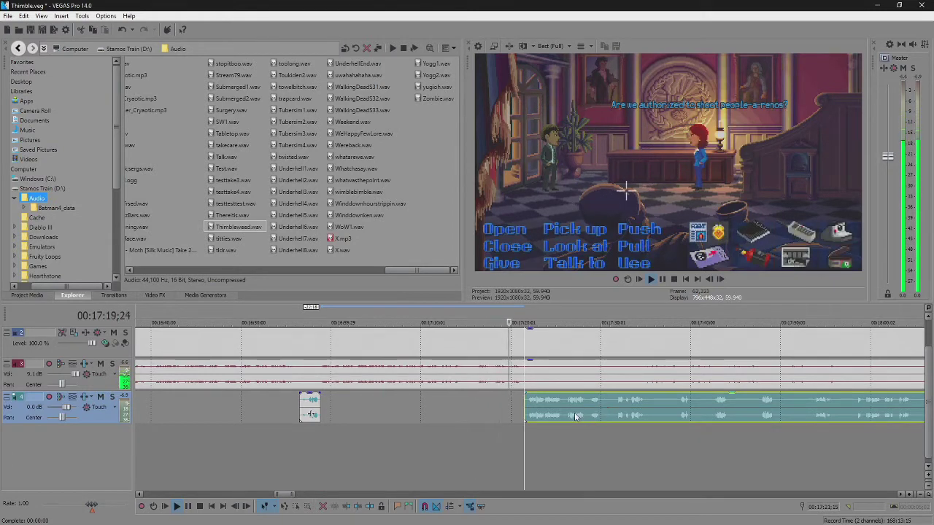
left_click(575, 416)
scroll(575, 416, "up", 2)
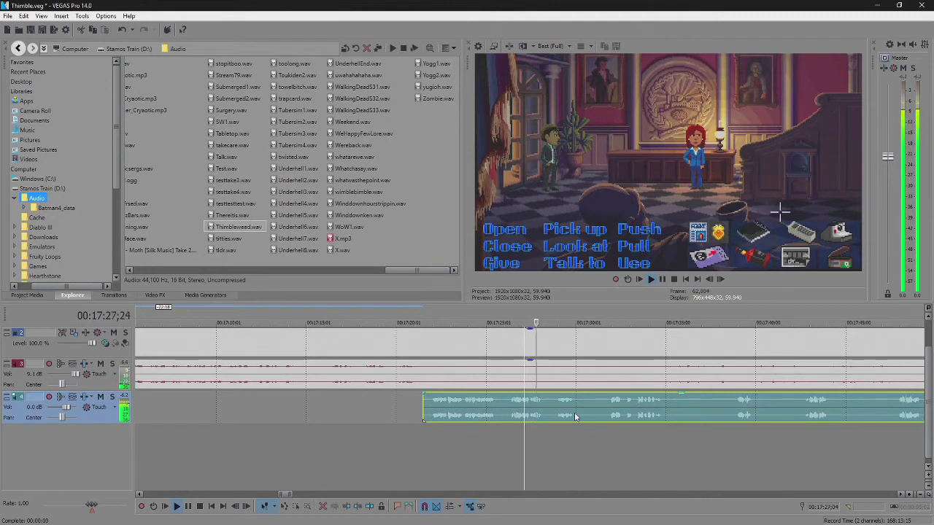
key("Return")
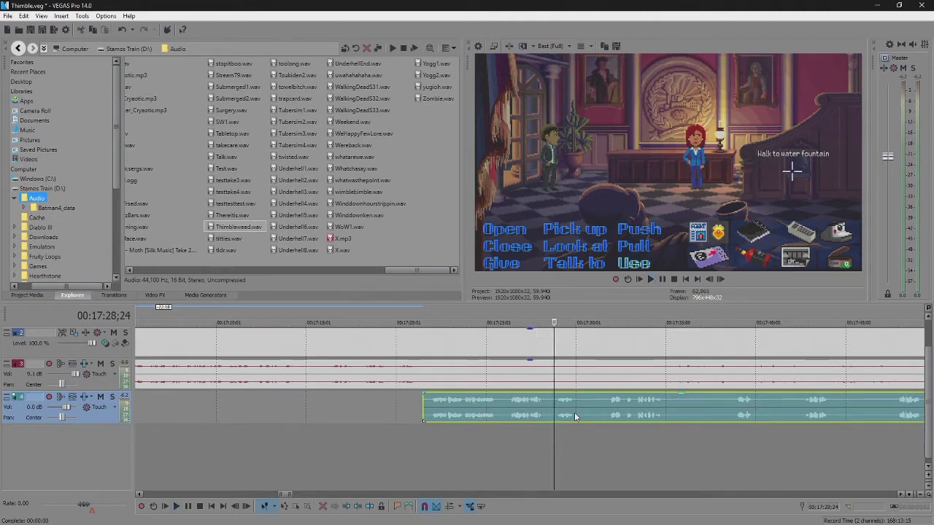
key("Return")
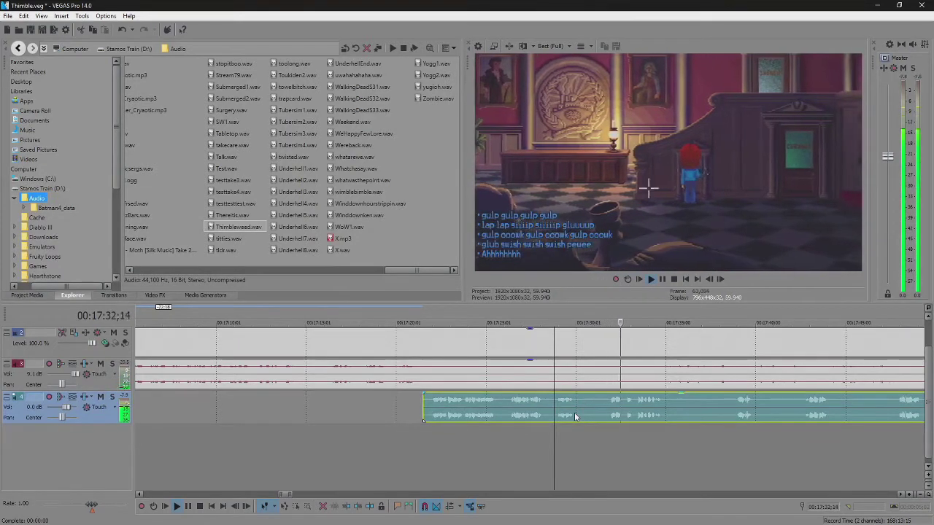
key("Return")
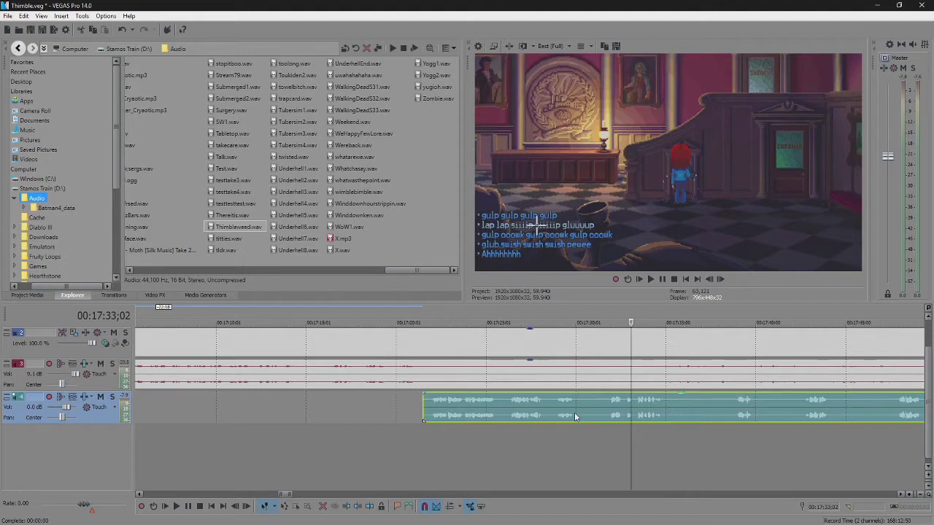
key("space")
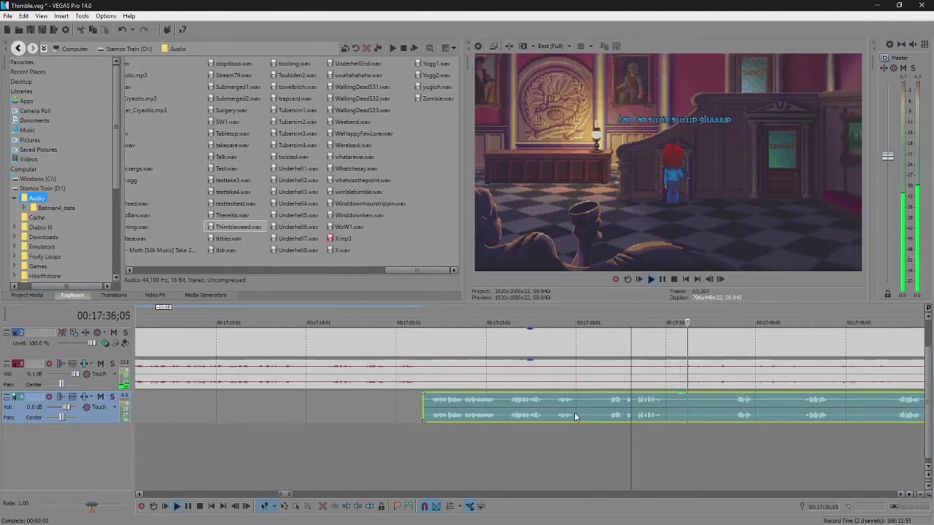
Split the voice clip at 00:17:34;23, trim the earlier part's end slightly, and add a fade-out of 00:00:00;02.
left_click(654, 405)
scroll(654, 404, "up", 5)
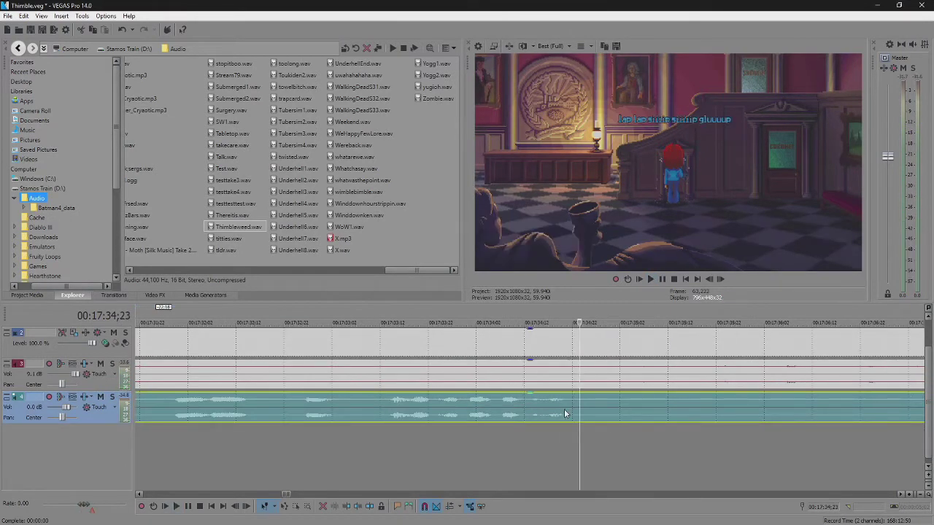
key("s")
key("Delete")
left_click_drag(570, 392, 559, 389)
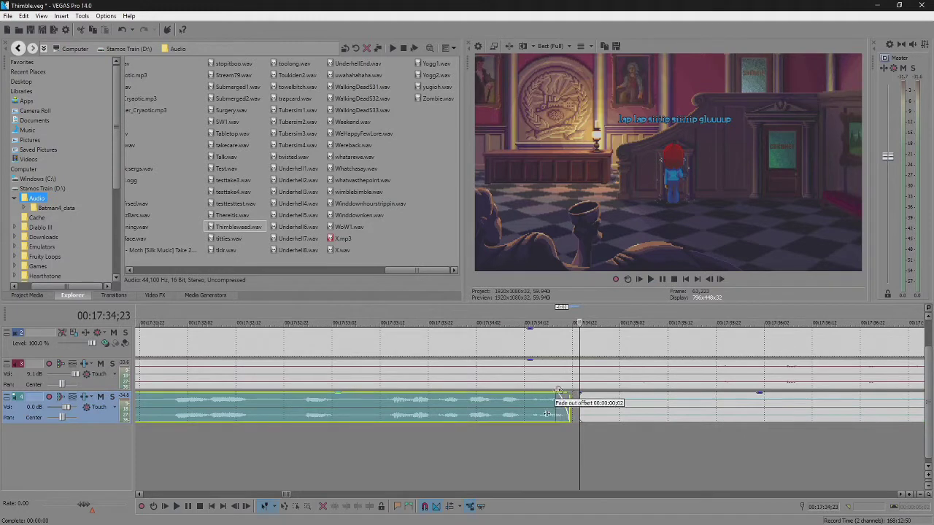
Play past the faded end and trim the following voice clip's start to about 00:17:37.
key("space")
scroll(523, 412, "down", 4)
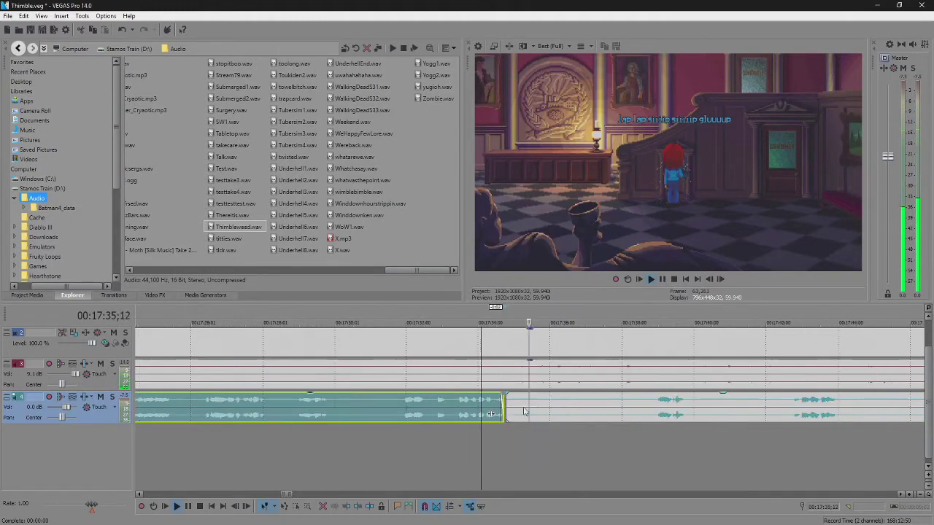
left_click_drag(506, 411, 576, 411)
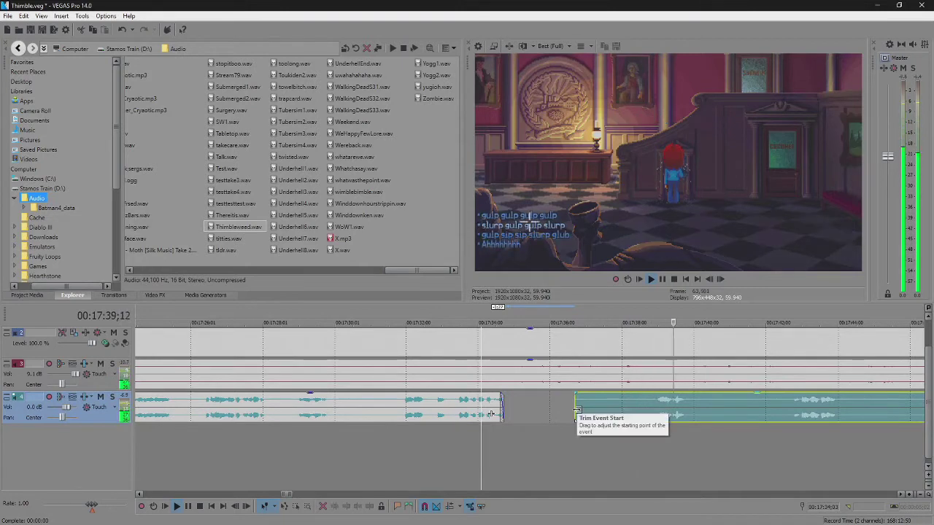
Split the voice clip at 00:17:43;29, then trim the earlier part's end slightly and give it a short fade-out.
scroll(605, 408, "down", 3)
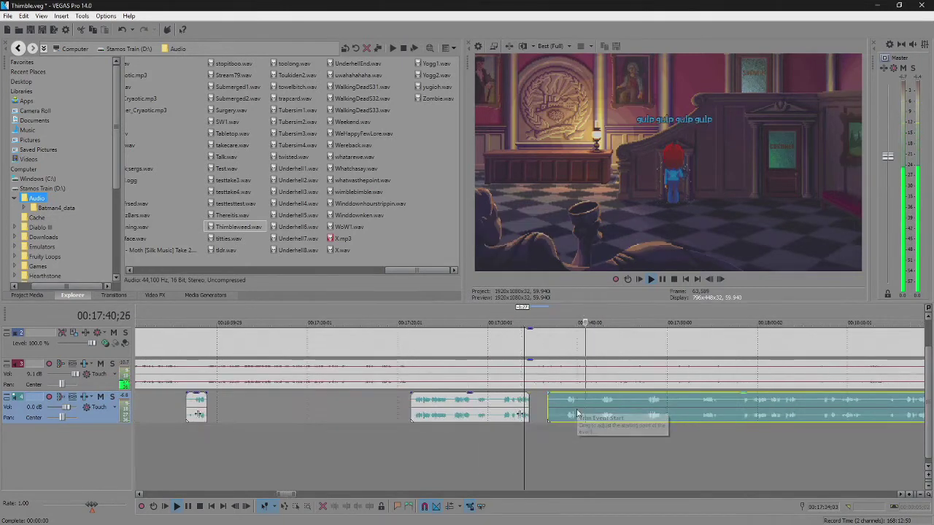
left_click(630, 401)
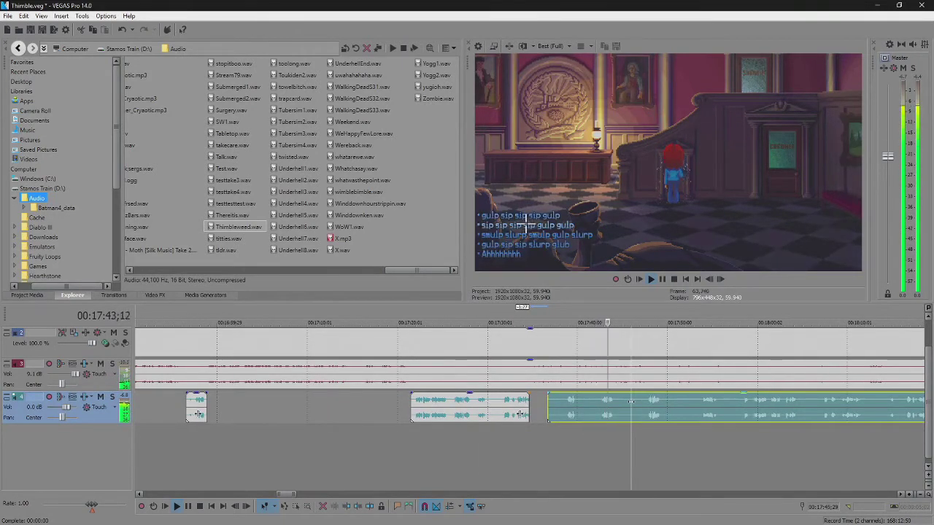
key("space")
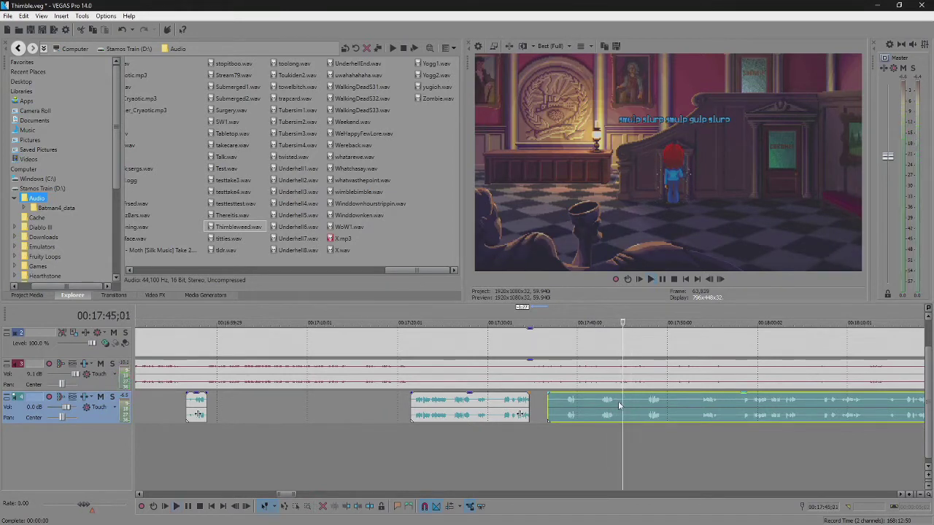
left_click(609, 401)
scroll(572, 400, "up", 5)
left_click(588, 405)
key("s")
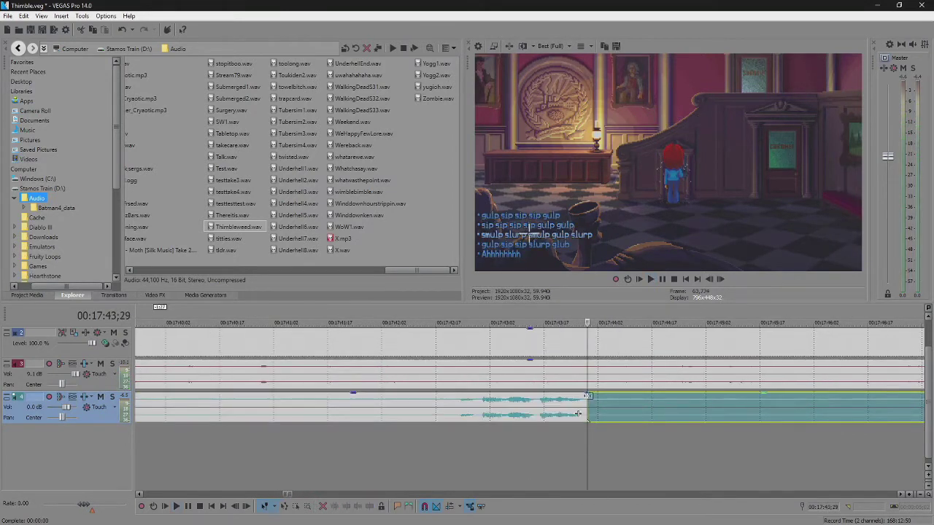
left_click_drag(578, 414, 574, 413)
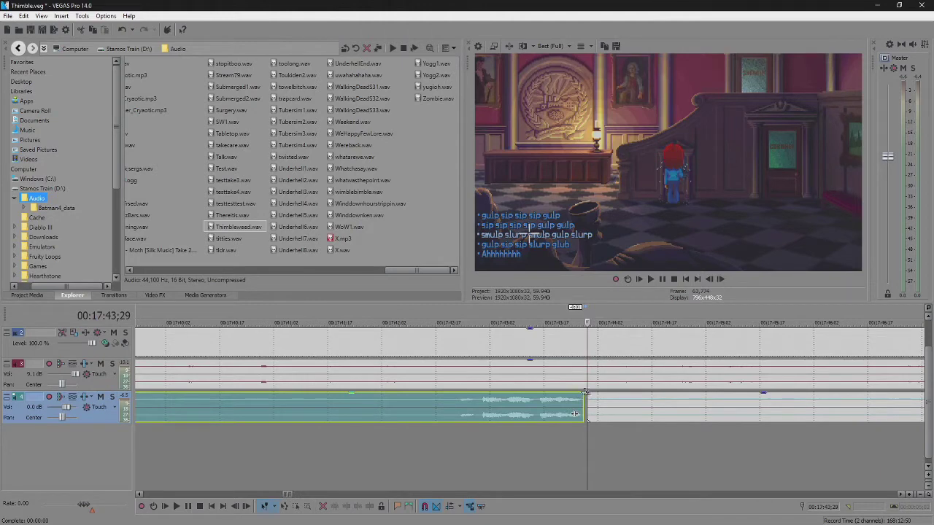
Trim the start of the voice clip after the cut to about 00:17:45 and play back the faded phrase end.
left_click(550, 405)
key("space")
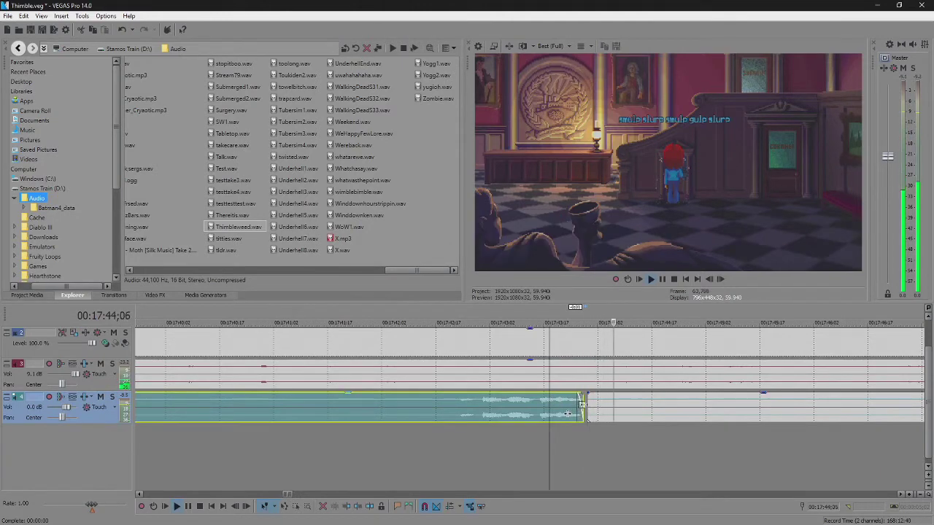
left_click_drag(585, 407, 682, 406)
left_click(525, 411)
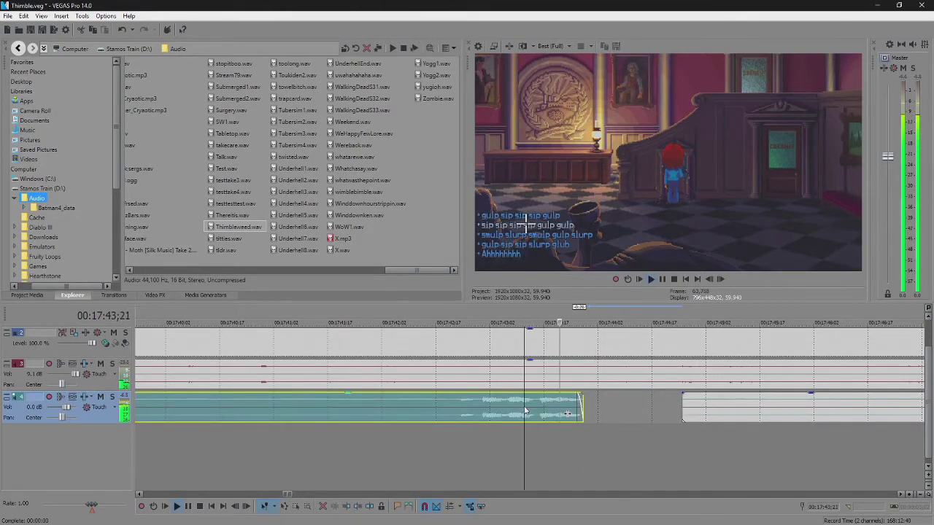
Play on through the next phrase and split the voice clip right after it at 00:17:49;09.
scroll(524, 411, "down", 8)
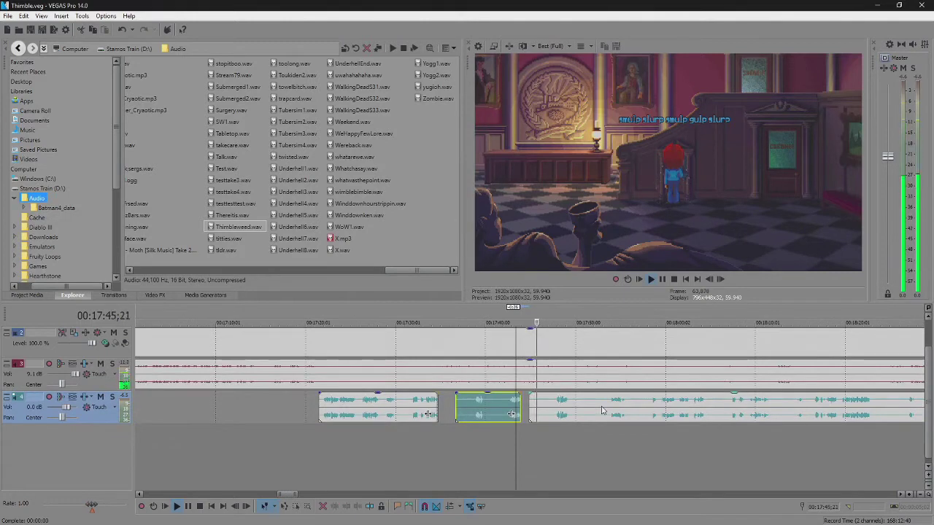
left_click(601, 405)
scroll(601, 405, "up", 2)
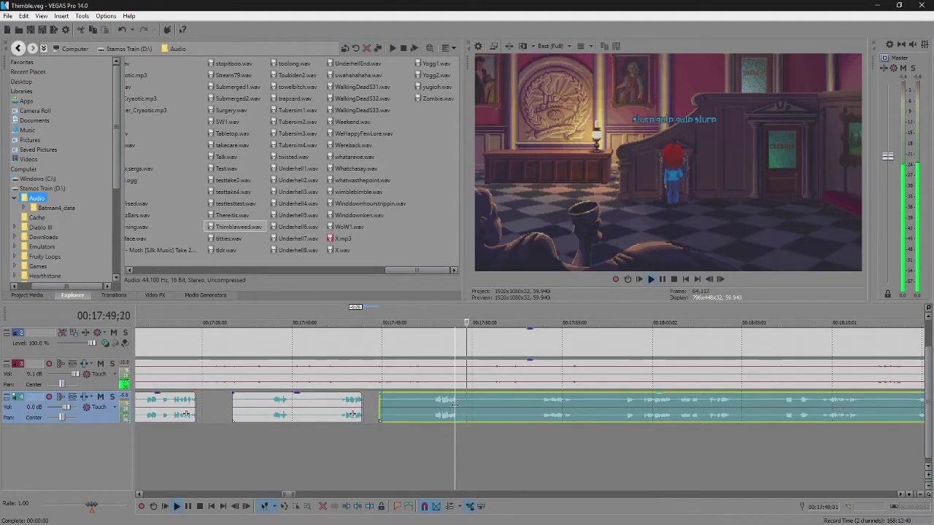
key("Return")
scroll(481, 412, "up", 5)
key("s")
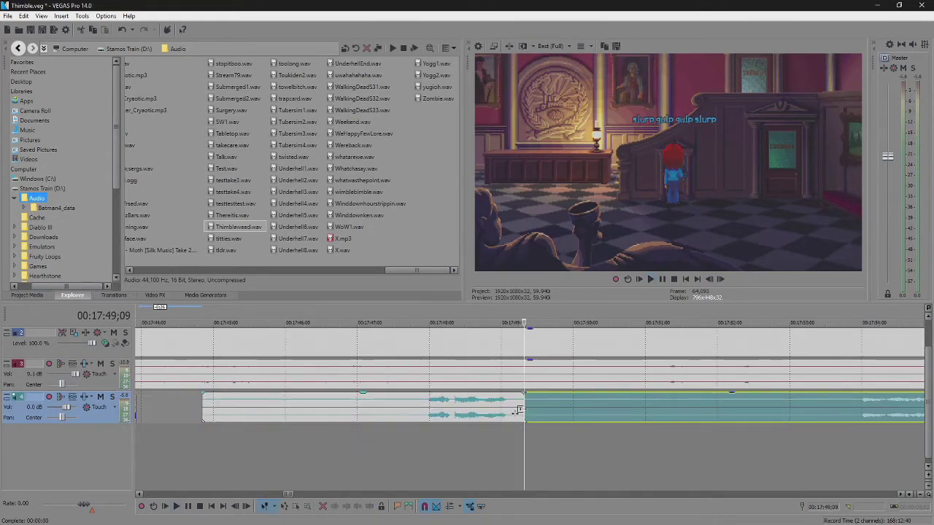
Trim both clip edges away from the 00:17:49;09 cut, give the earlier part a short fade-out, and play back its end.
left_click_drag(520, 410, 545, 407)
left_click(479, 399)
left_click(482, 405)
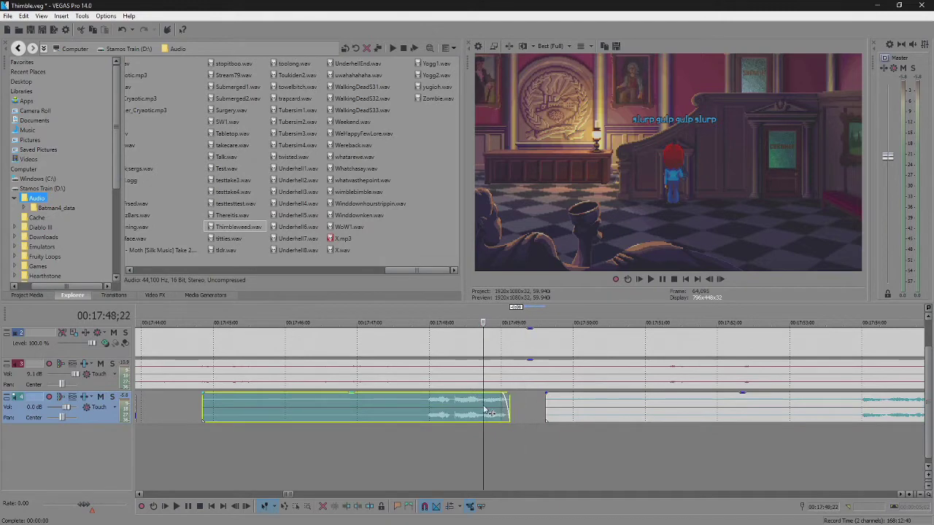
key("space")
Play on through the next phrase and split the voice clip after it at 00:17:55;15.
scroll(492, 413, "down", 5)
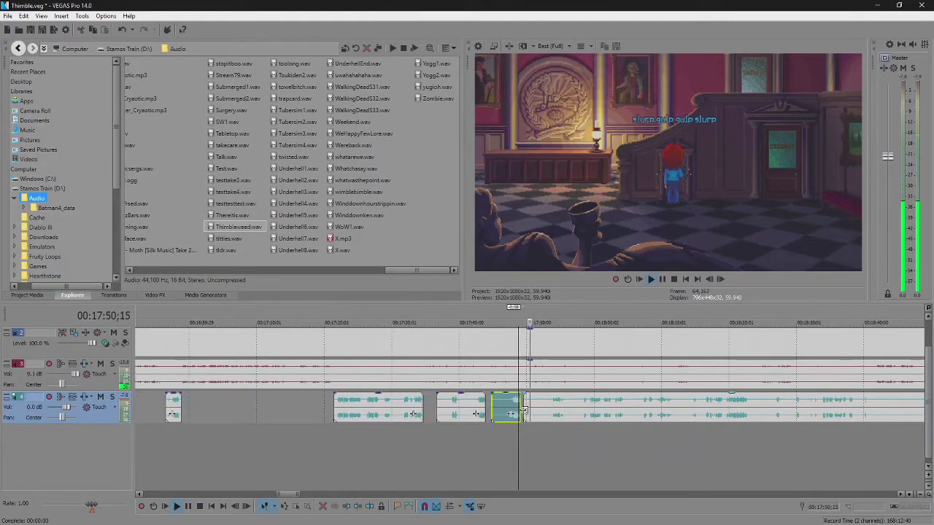
left_click(524, 408)
scroll(584, 408, "up", 3)
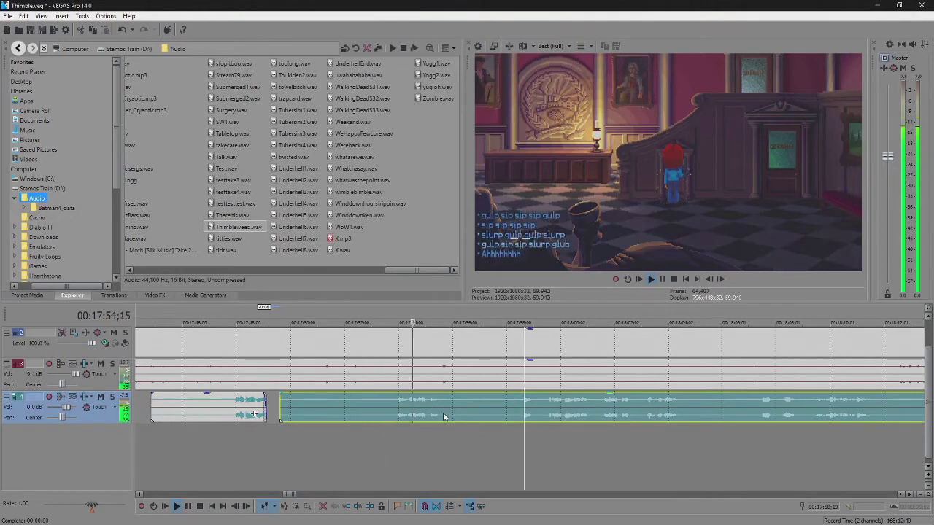
scroll(443, 417, "up", 2)
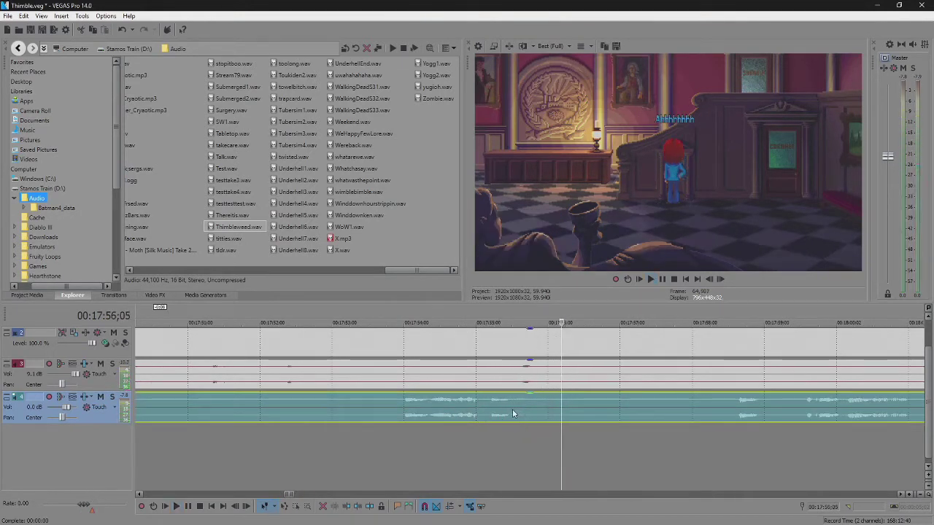
key("space")
key("s")
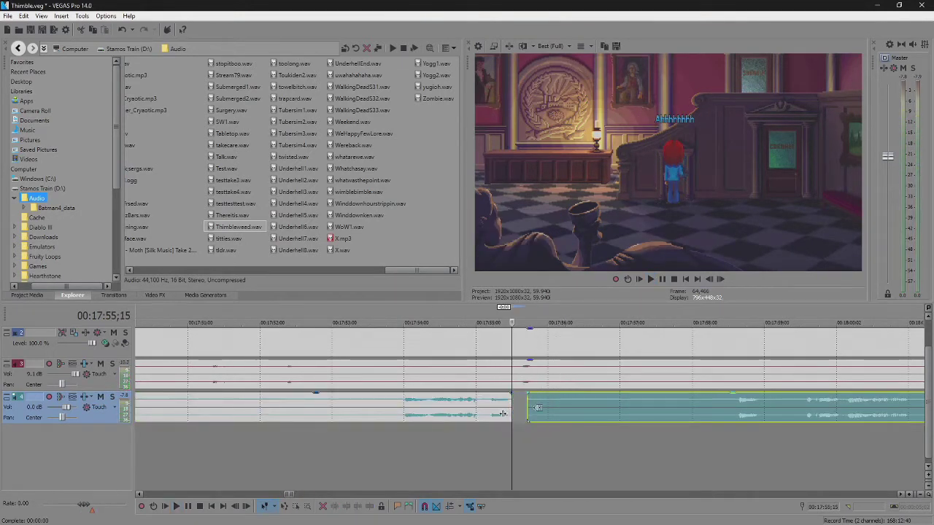
Trim the later voice clip's start to about 00:17:55;28, add a fade-out to the earlier clip, and play it back.
left_click_drag(538, 407, 493, 395)
left_click(468, 408)
key("space")
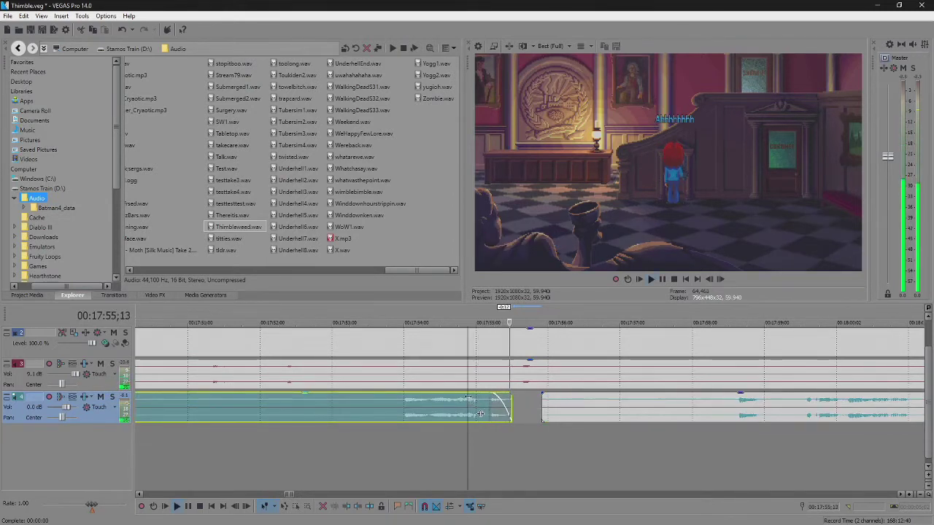
Shorten the earlier clip's fade-out, trim its end slightly, and replay the end of the phrase.
left_click_drag(494, 395, 503, 397)
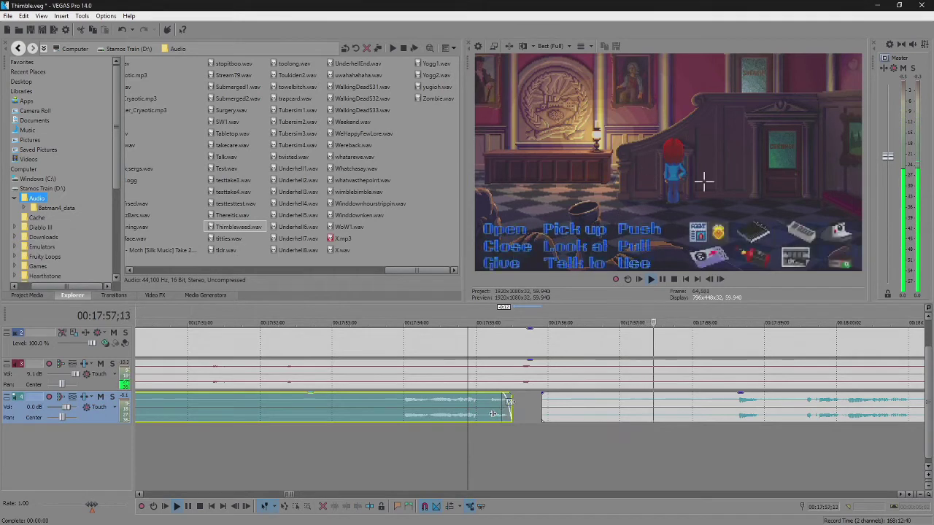
left_click(479, 403)
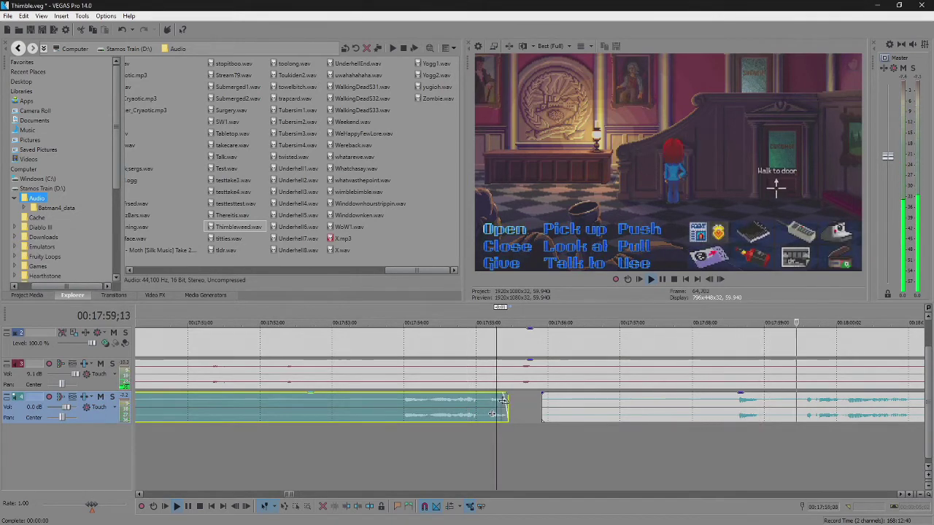
key("space")
key("space")
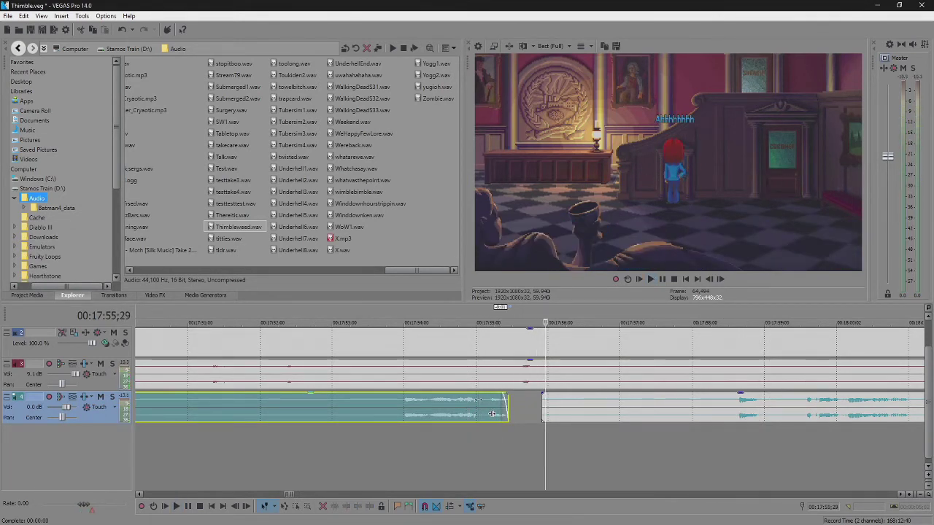
left_click(458, 401)
key("space")
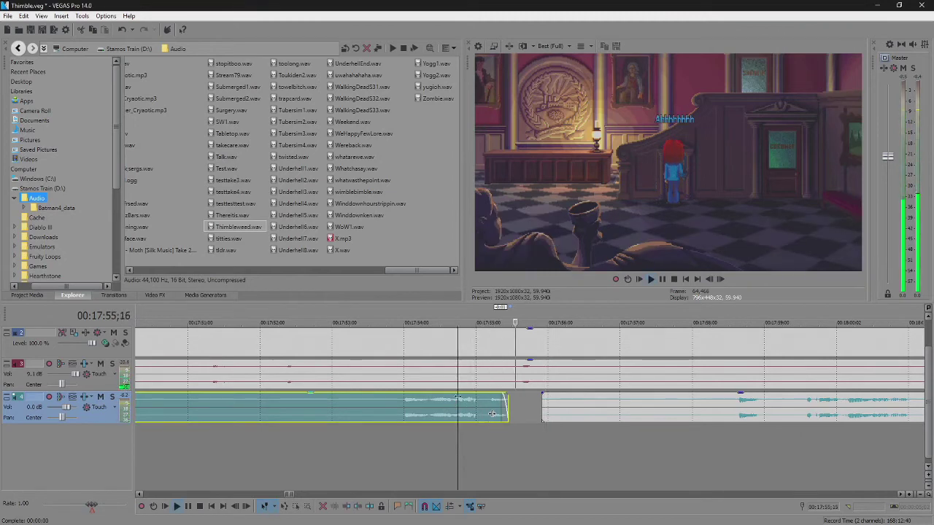
Play ahead in the voice clip, split out the short phrase near 00:18:27, and crossfade it with the preceding voice clip.
scroll(510, 410, "down", 4)
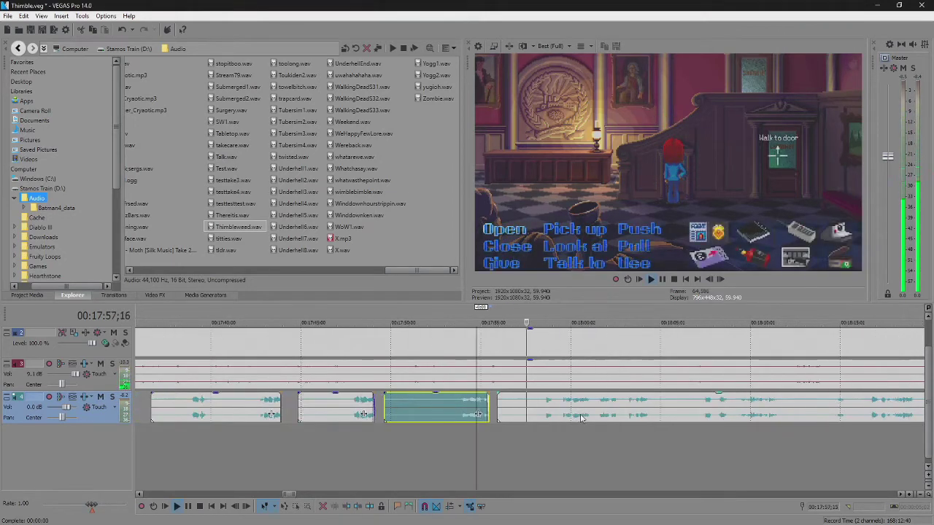
scroll(510, 410, "down", 2)
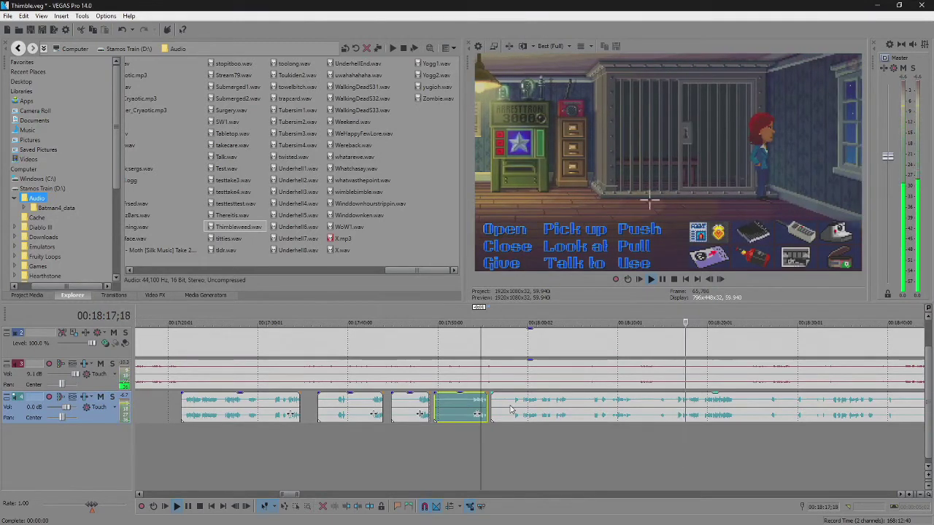
key("Return")
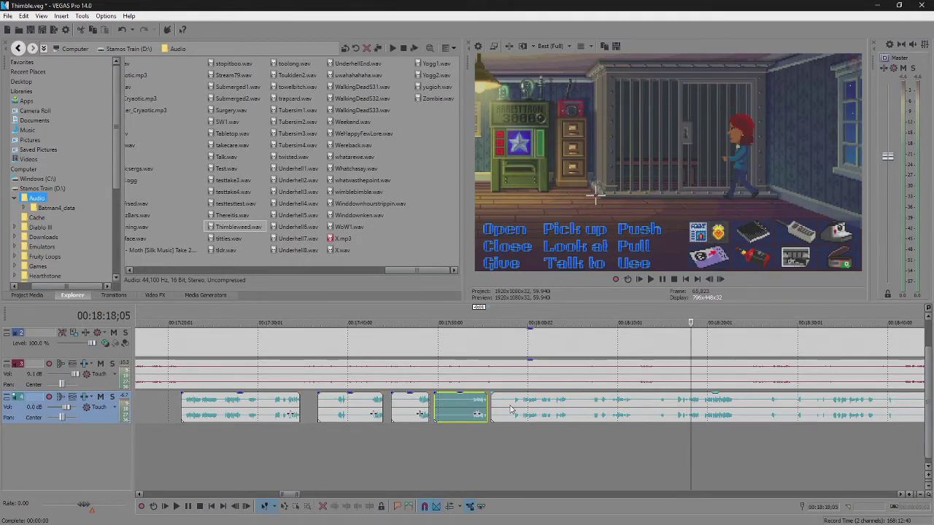
key("Return")
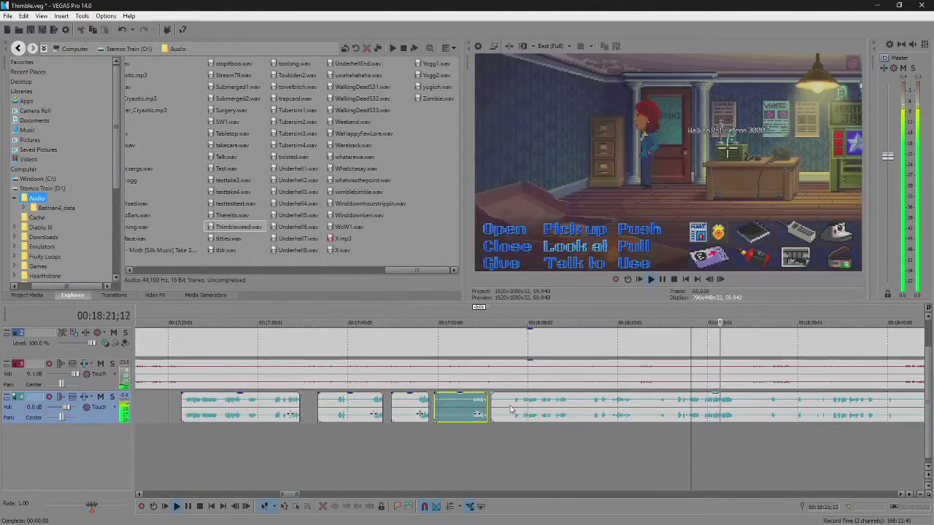
scroll(511, 410, "down", 2)
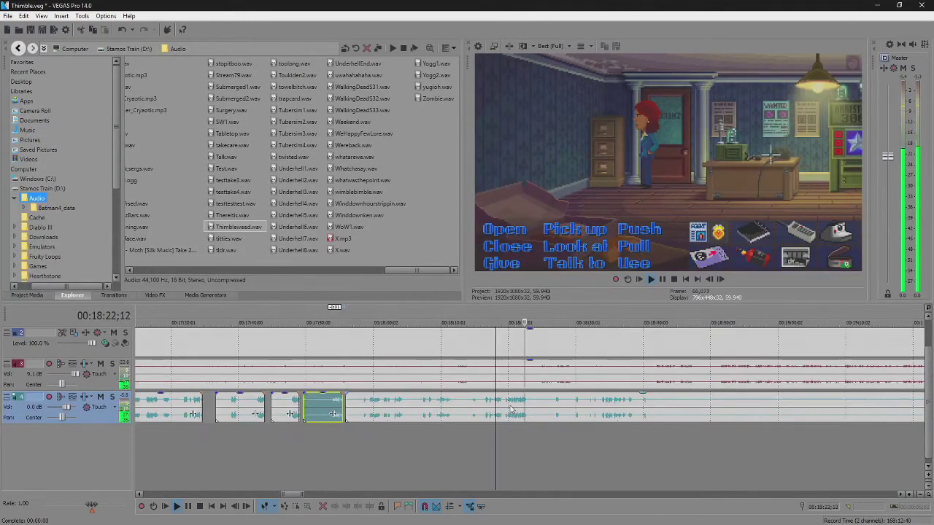
left_click(555, 419)
scroll(556, 419, "up", 3)
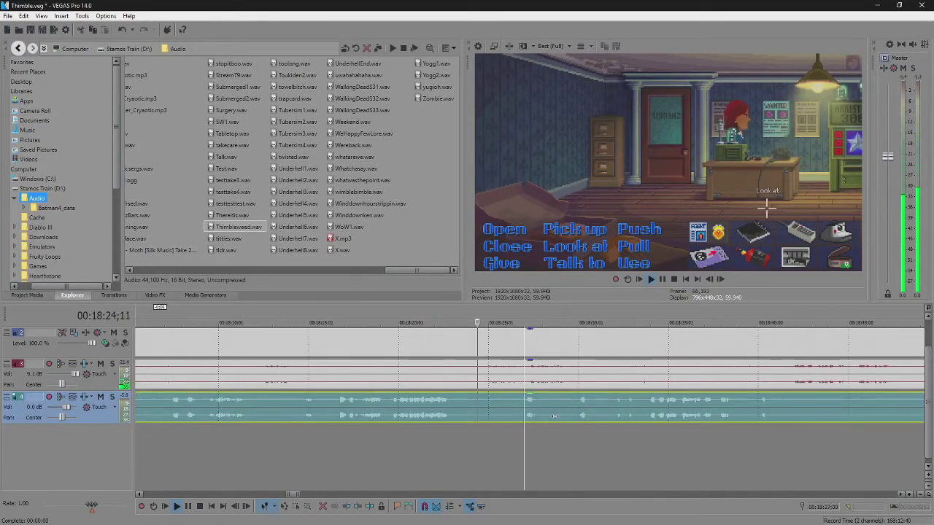
left_click(514, 412)
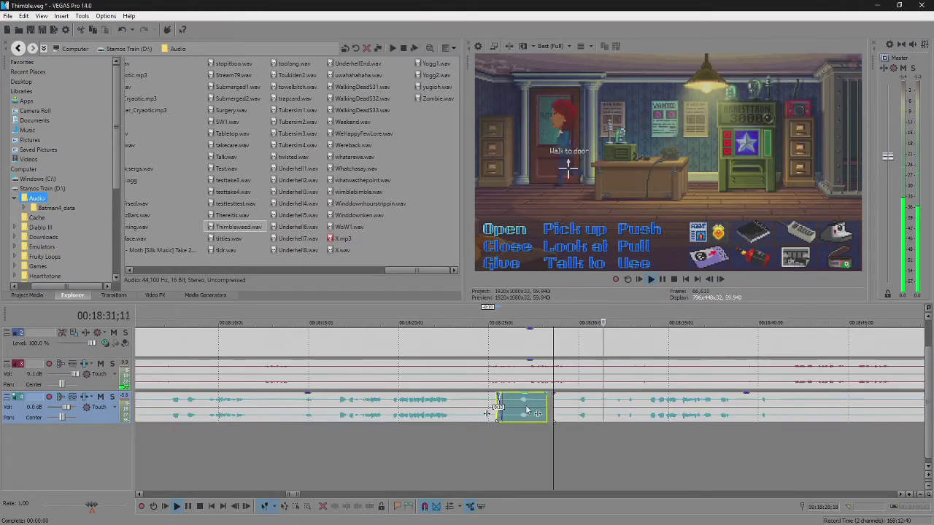
key("Delete")
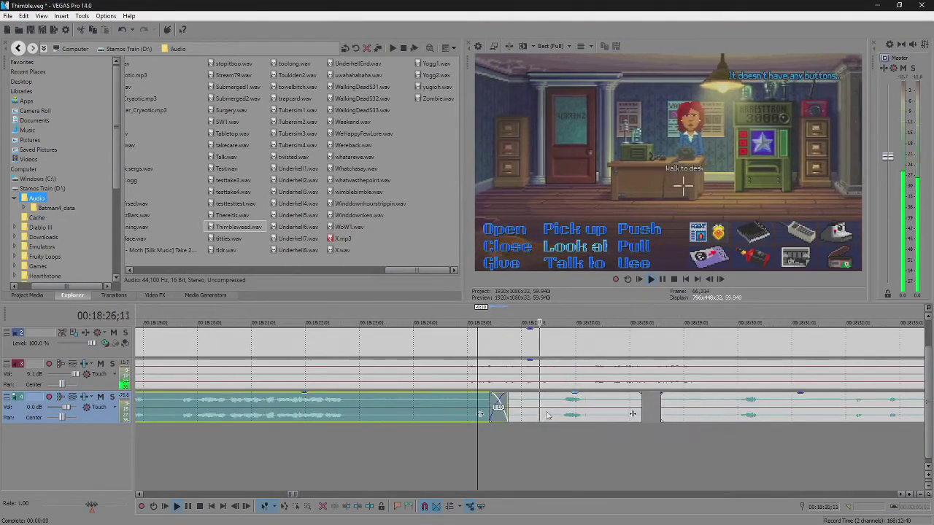
Play past the isolated phrase and trim the following voice clip's start to about 00:18:32.
scroll(547, 415, "down", 3)
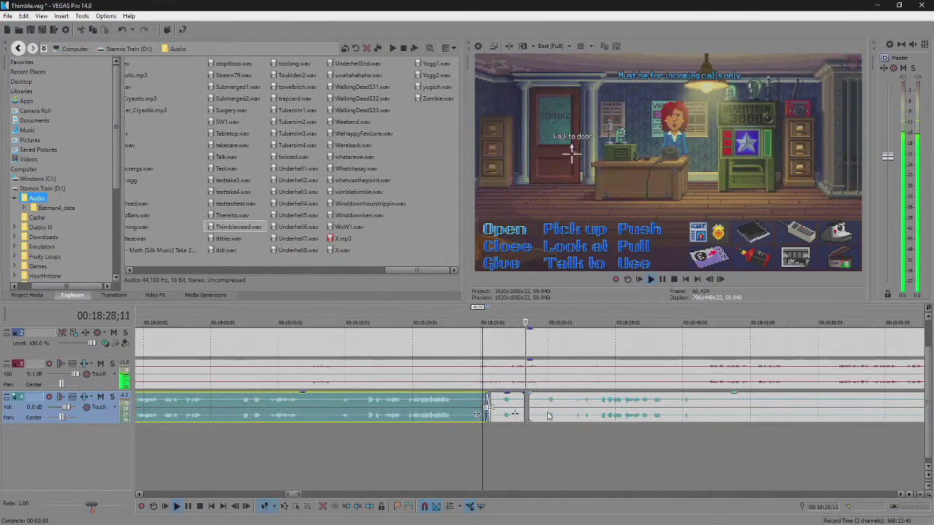
left_click(548, 415)
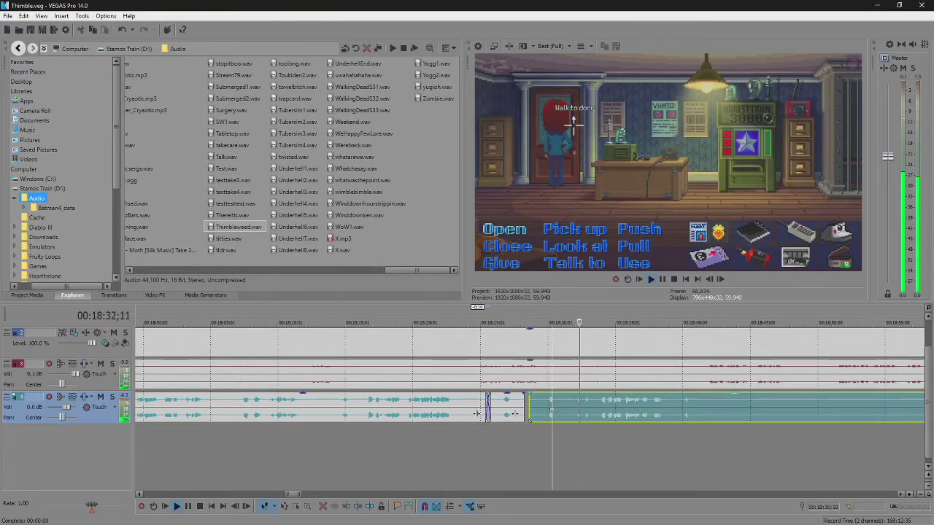
key("Return")
left_click_drag(528, 400, 569, 405)
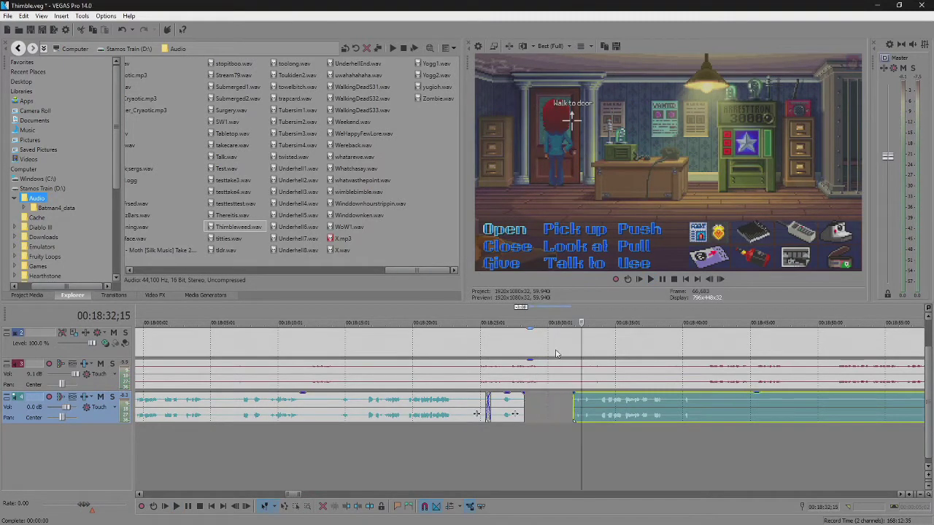
Split the video and game audio at about 00:18:30;18, then trim their starts together with the voice clip's to about 00:18:34.
left_click(555, 354)
key("s")
left_click(602, 403, "ctrl")
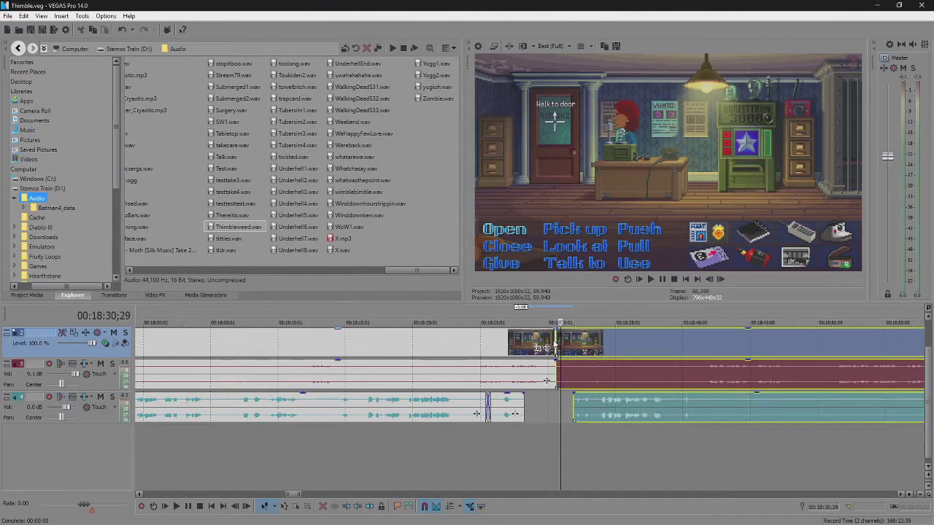
left_click_drag(559, 343, 600, 347)
left_click(595, 359)
key("space")
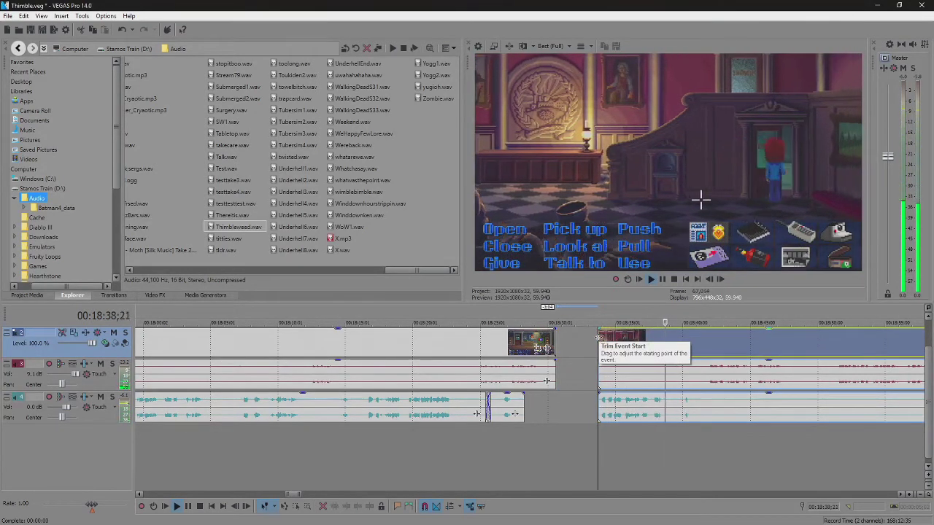
Move the later video, game audio and voice clips earlier for a 1:00 crossfade with the previous video, and fade in the voice clip.
key("Return")
left_click_drag(633, 352, 573, 344)
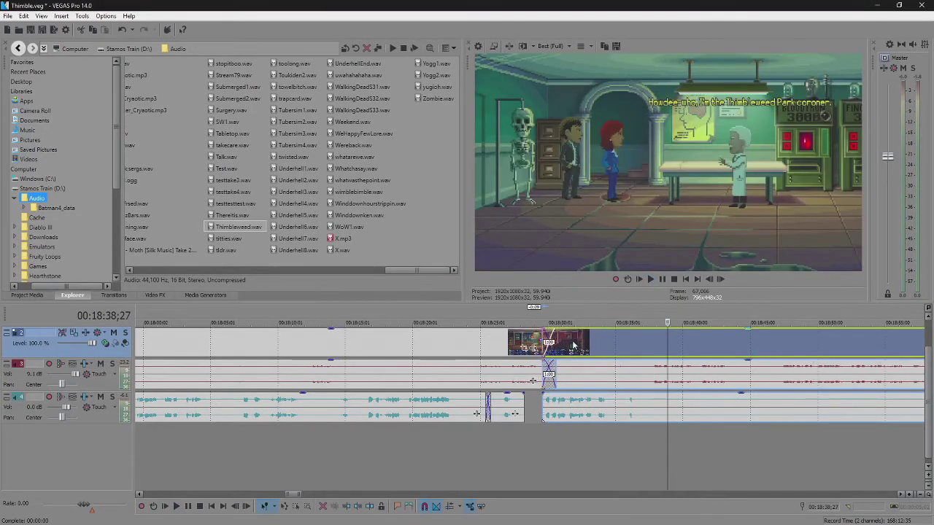
left_click(560, 404)
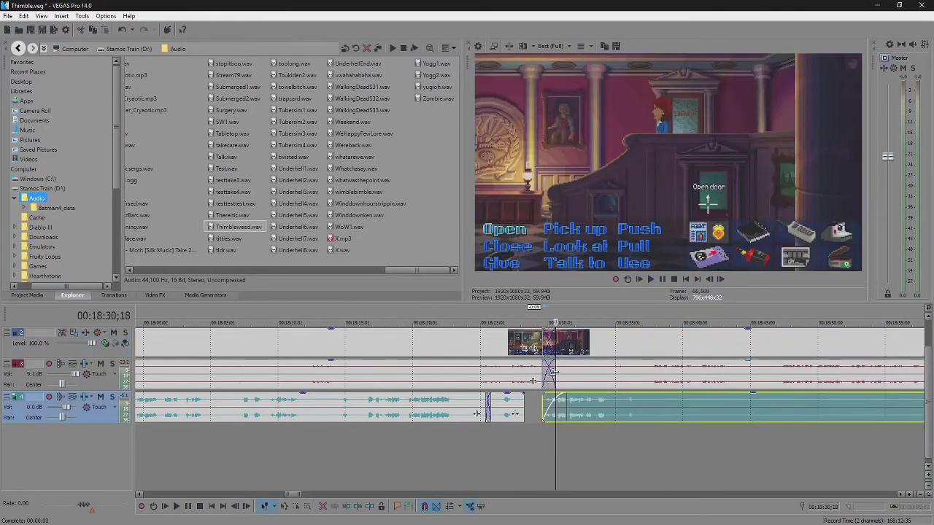
Play back the transition from 00:18:28;15 to 00:18:32;20, then remove the later voice clip's fade-in.
left_click_drag(529, 318, 581, 323)
key("space")
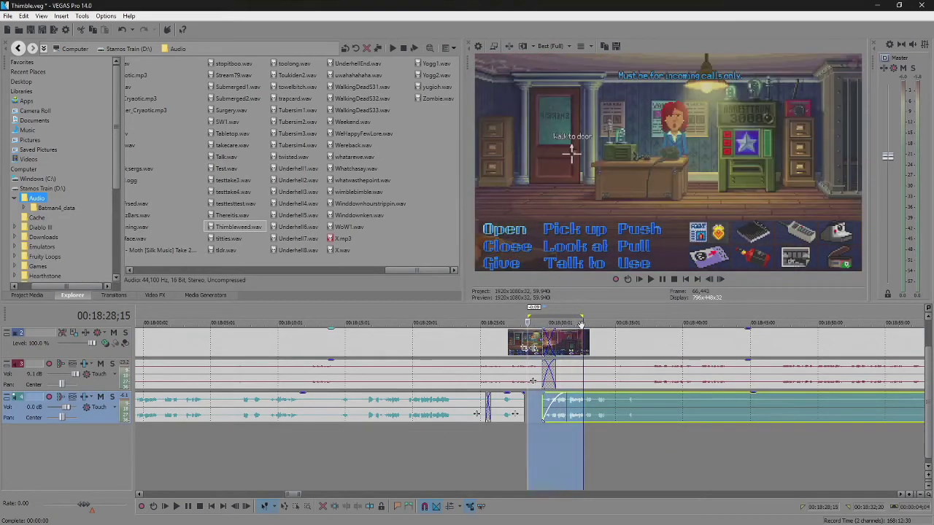
left_click(570, 344)
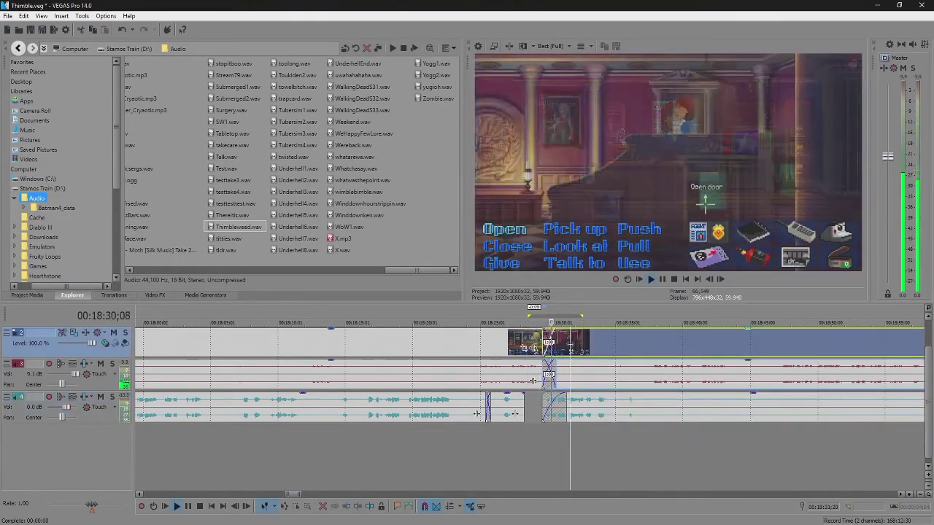
left_click(571, 403)
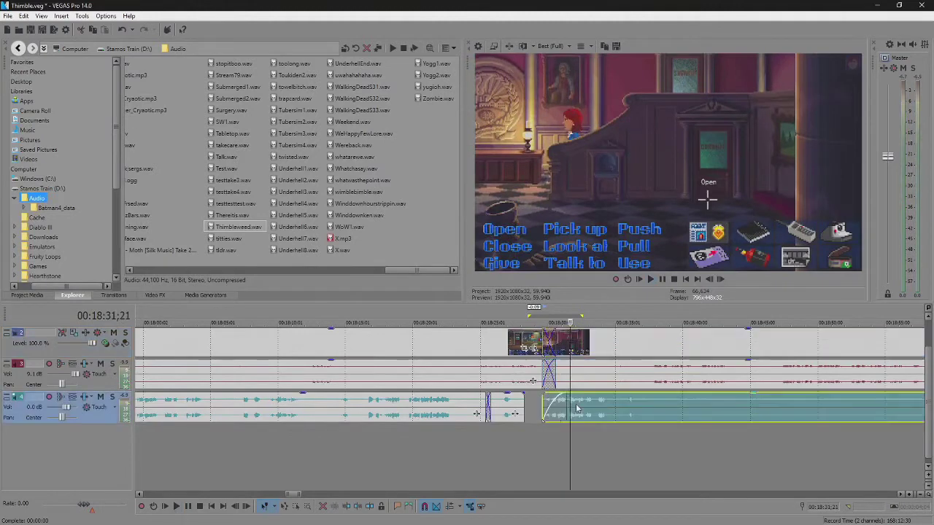
left_click_drag(570, 403, 539, 409)
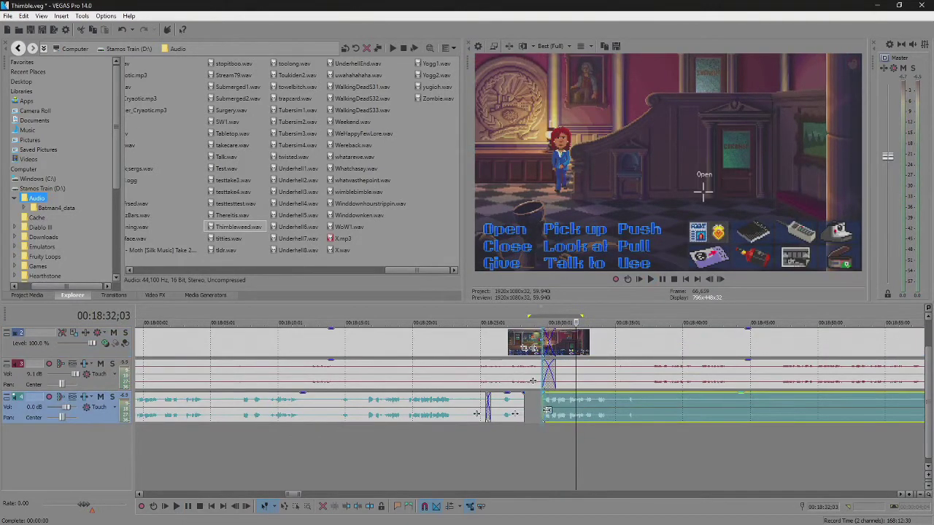
Shift the 1:00 video and game audio crossfade slightly earlier and play through the transition.
left_click(532, 381)
key("space")
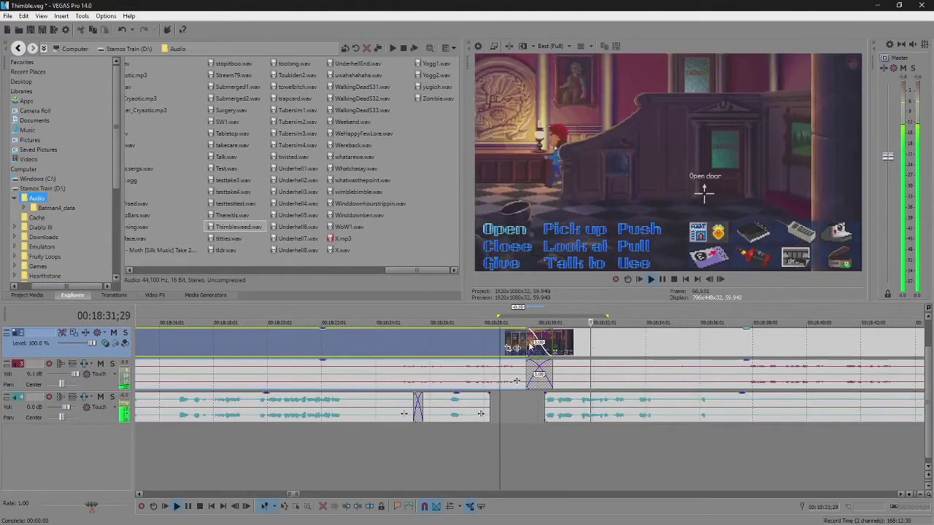
key("Return")
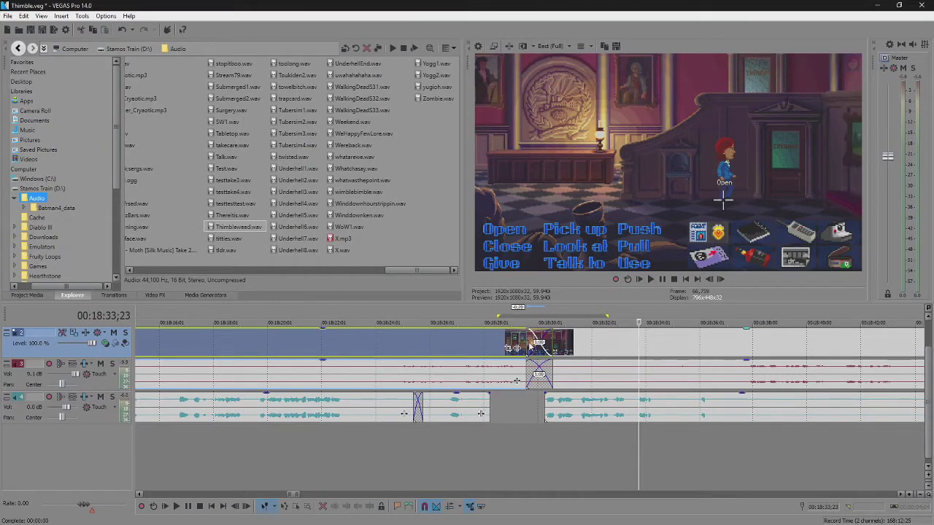
key("space")
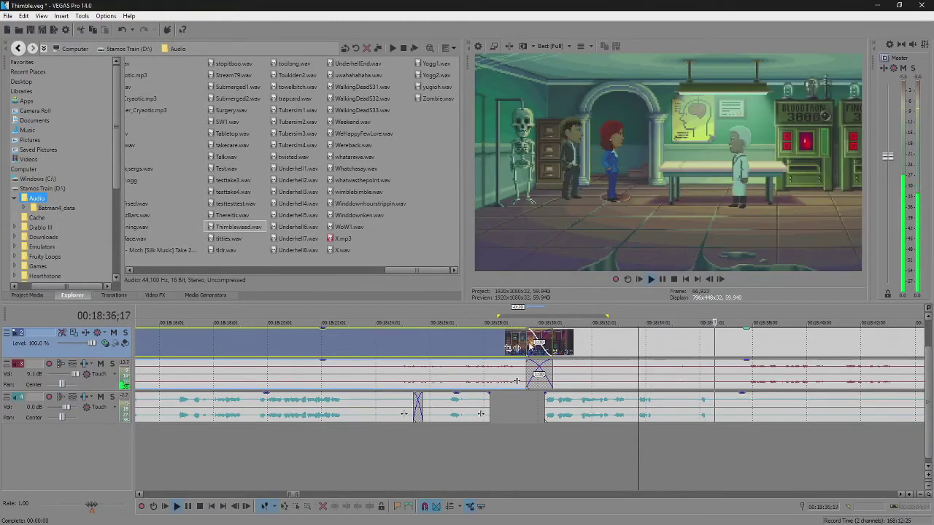
Split the voice clip at 00:18:37;07 and trim the later part's start to about 00:19:22 to cut the silence.
scroll(531, 413, "down", 5)
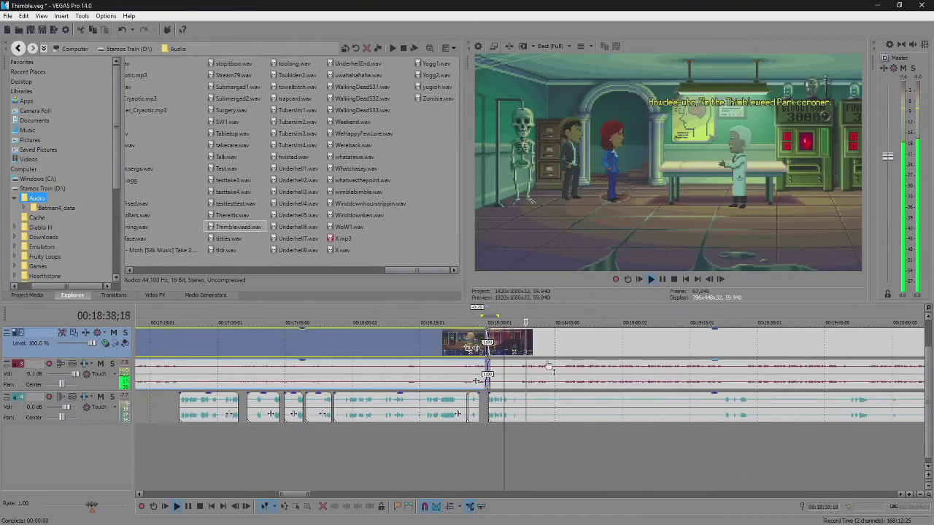
left_click(522, 413)
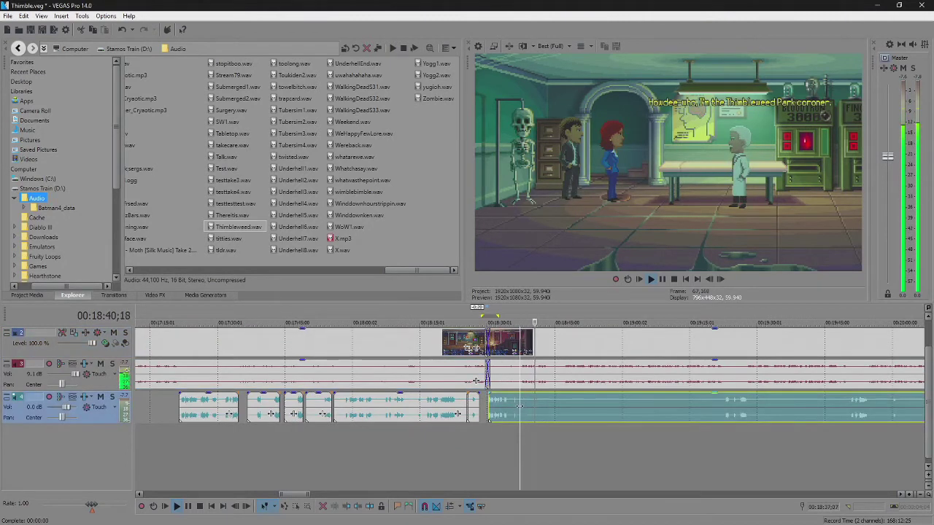
left_click_drag(522, 413, 726, 413)
scroll(722, 413, "right", 5)
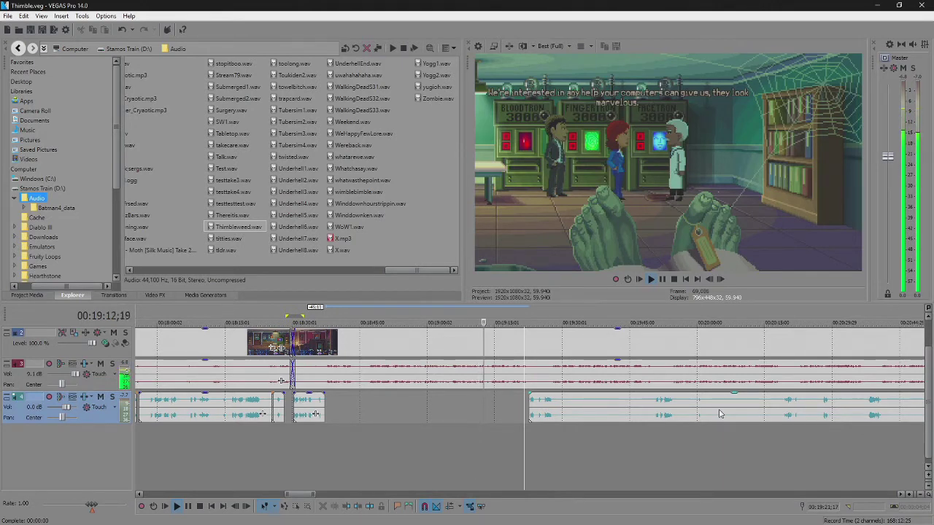
Stop playback at 00:19:14;05 and view the project's video properties.
key("space")
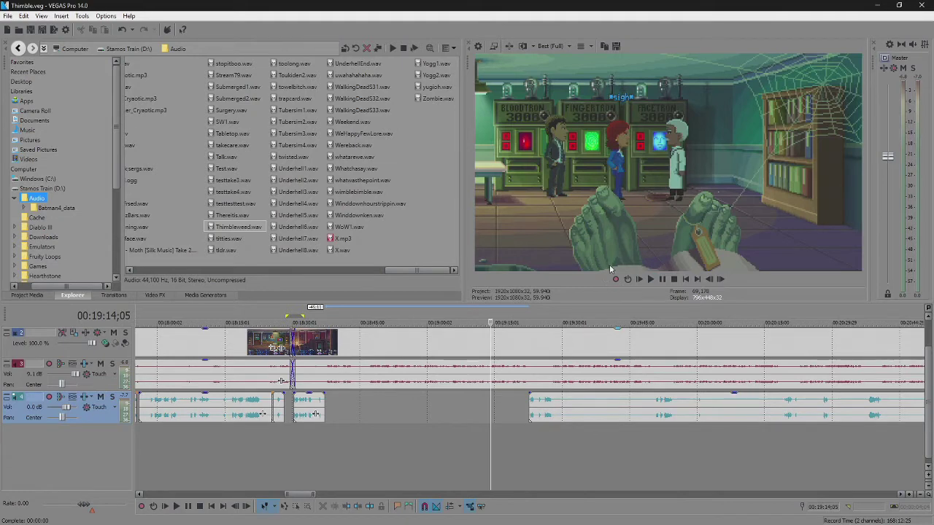
left_click(491, 47)
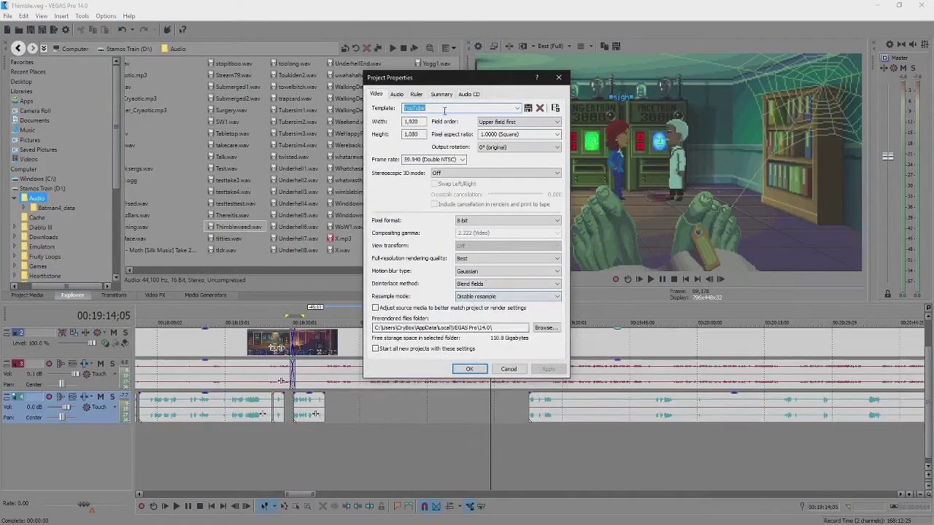
left_click(561, 78)
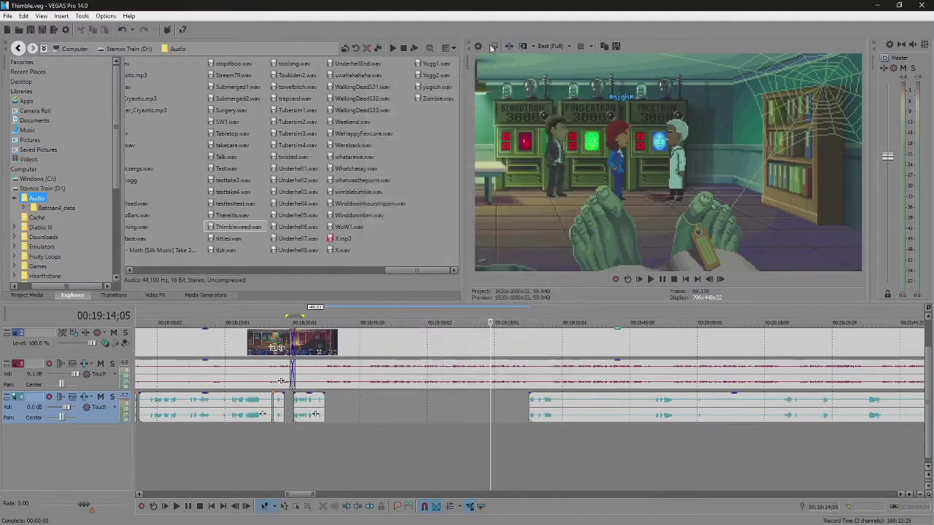
Choose the display adapter in the preview device preferences, then show the preview full screen and return to the timeline.
left_click(480, 46)
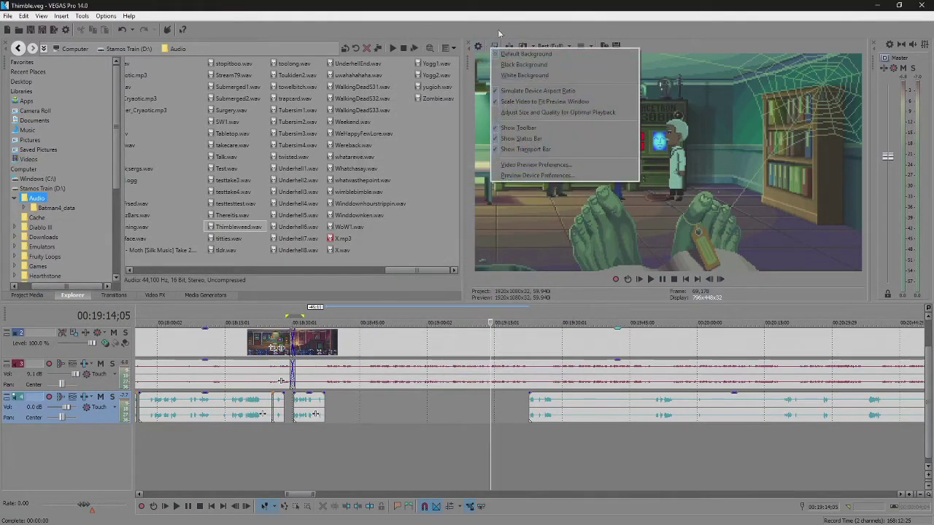
left_click(496, 43)
left_click(496, 44)
left_click(536, 175)
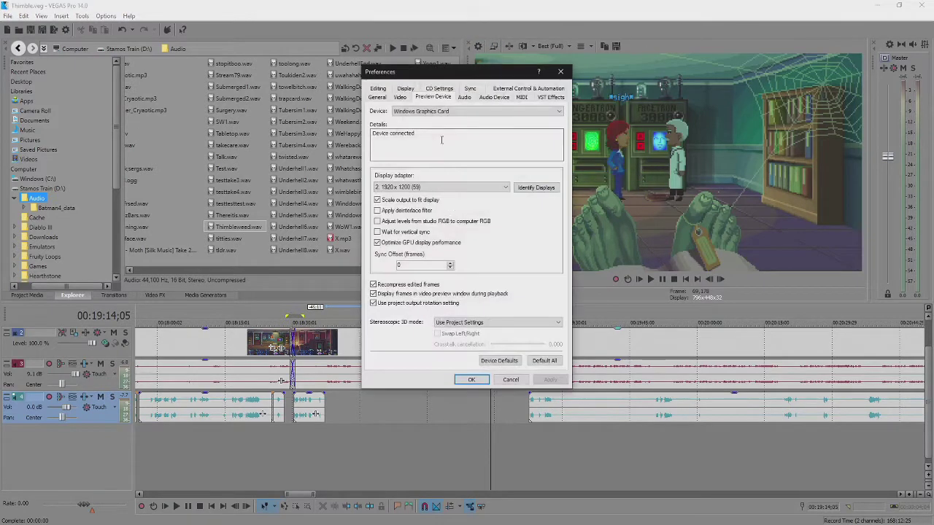
left_click(447, 188)
left_click(438, 197)
left_click(471, 381)
left_click(493, 46)
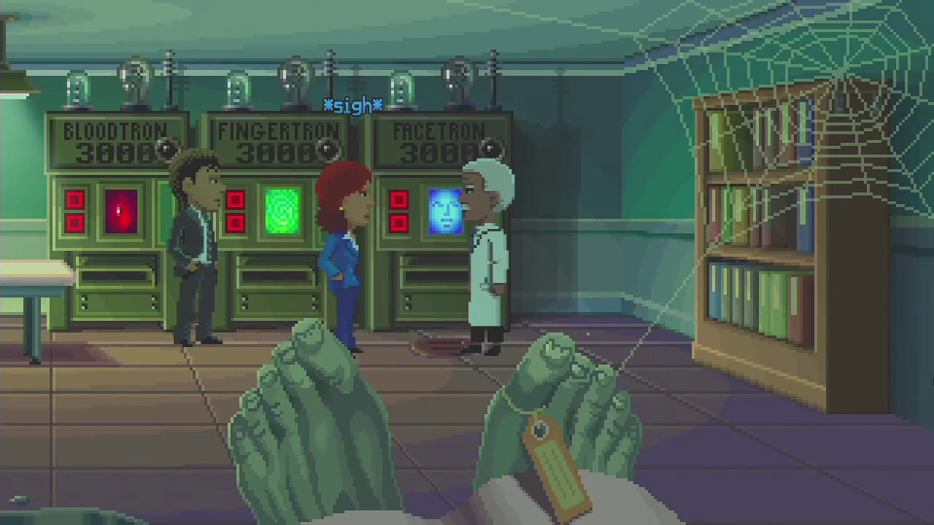
key("Escape")
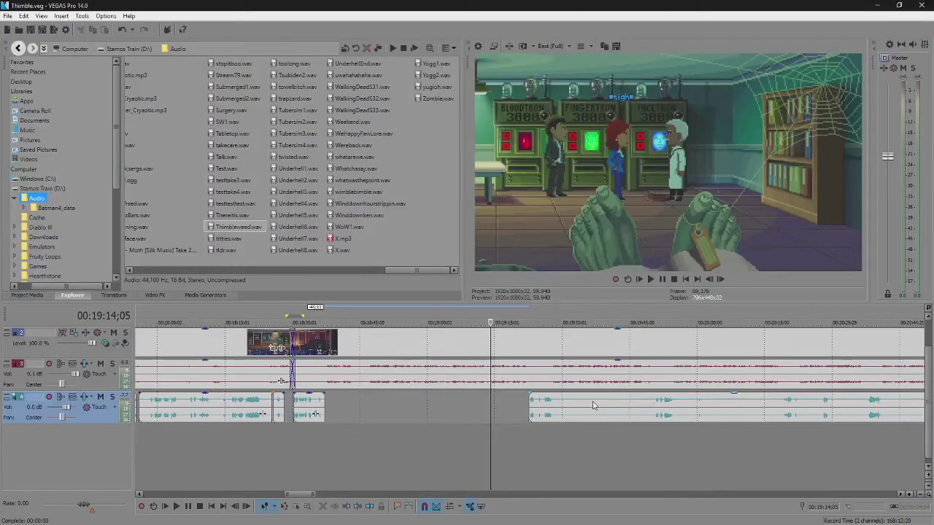
Split the video at about 00:19:14;04 and try cropping the earlier part in on the feet with Pan/Crop.
scroll(482, 377, "up", 5)
left_click(510, 347)
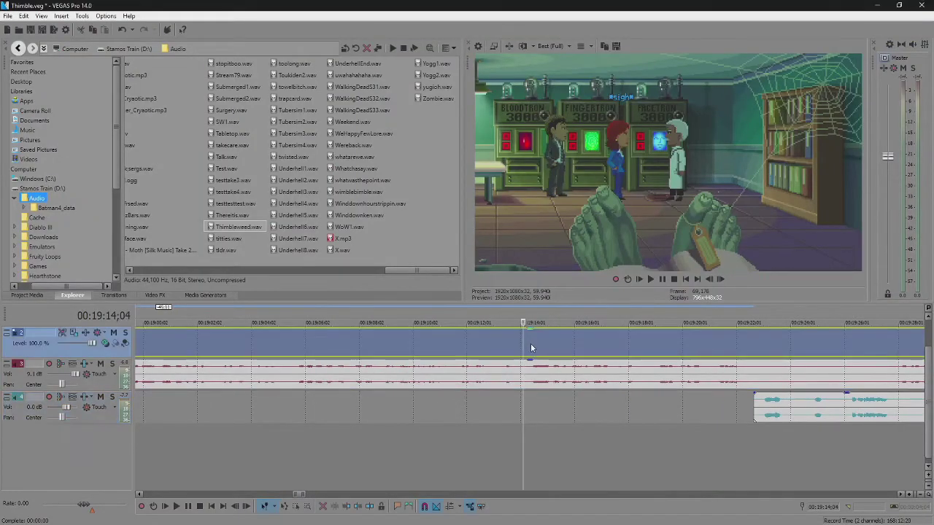
left_click(513, 346)
left_click(508, 347)
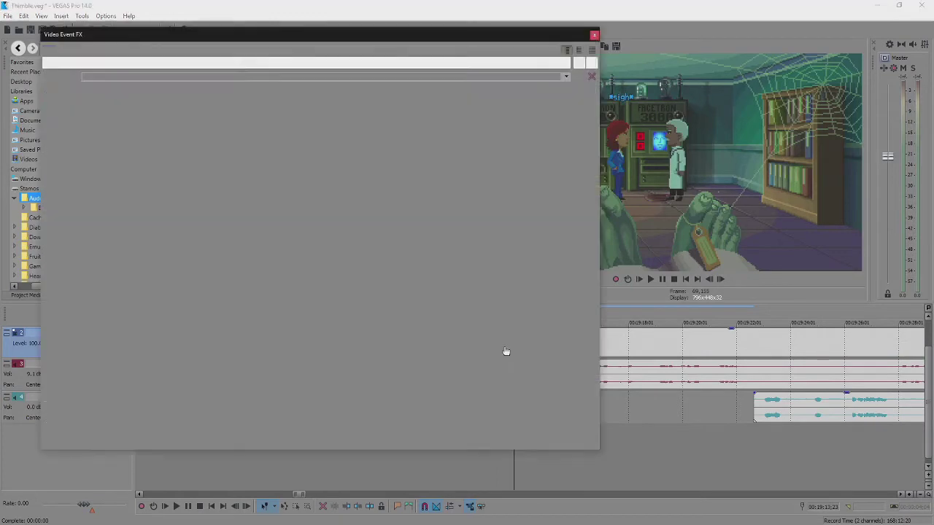
left_click_drag(579, 356, 485, 303)
left_click_drag(455, 274, 442, 343)
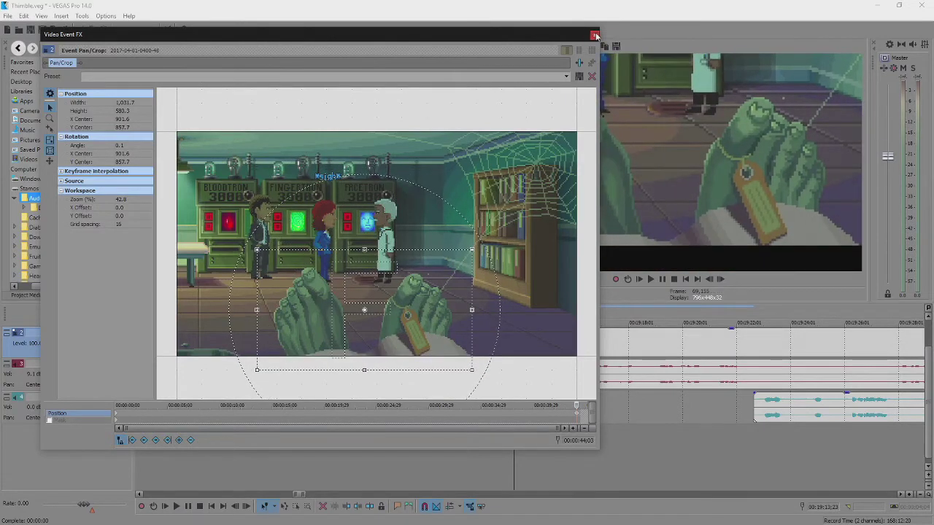
left_click(594, 34)
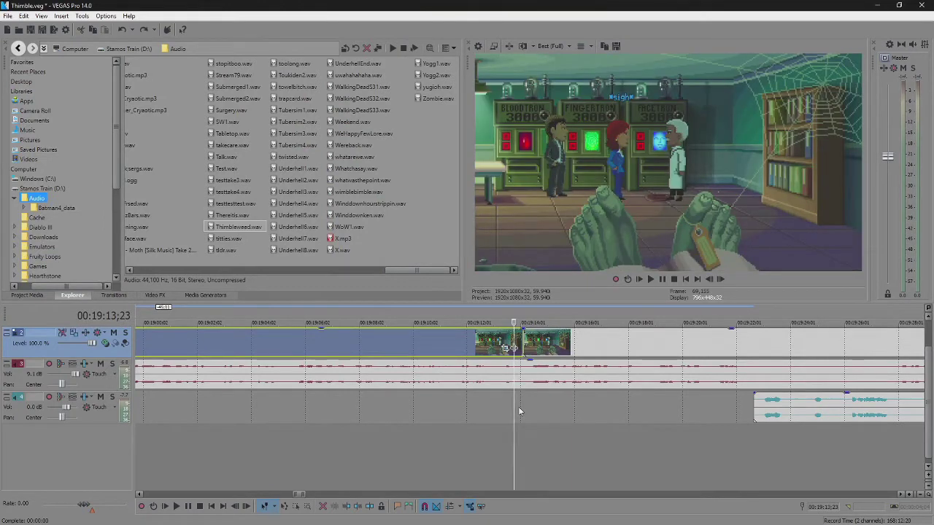
Play on, split the voice clip at 00:19:27;22 and trim the later part's start to about 00:19:50.
key("space")
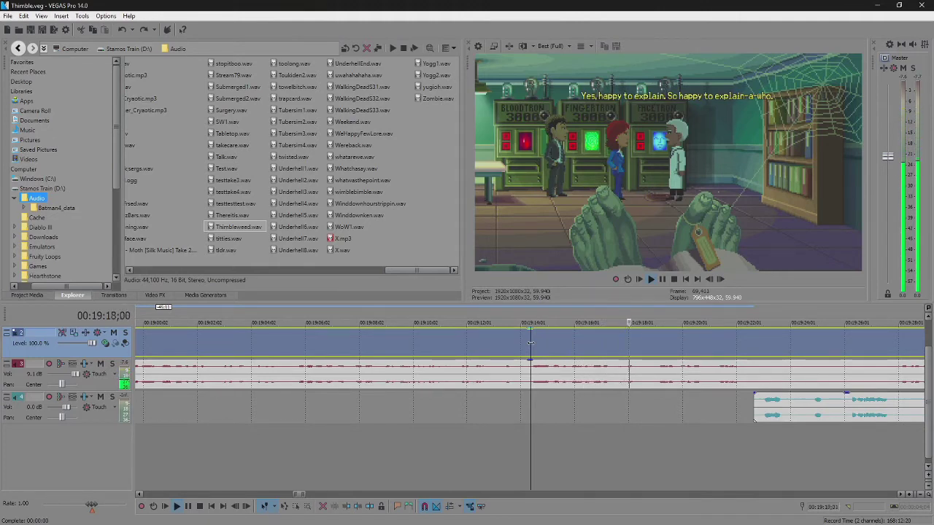
scroll(530, 343, "down", 3)
scroll(531, 343, "down", 2)
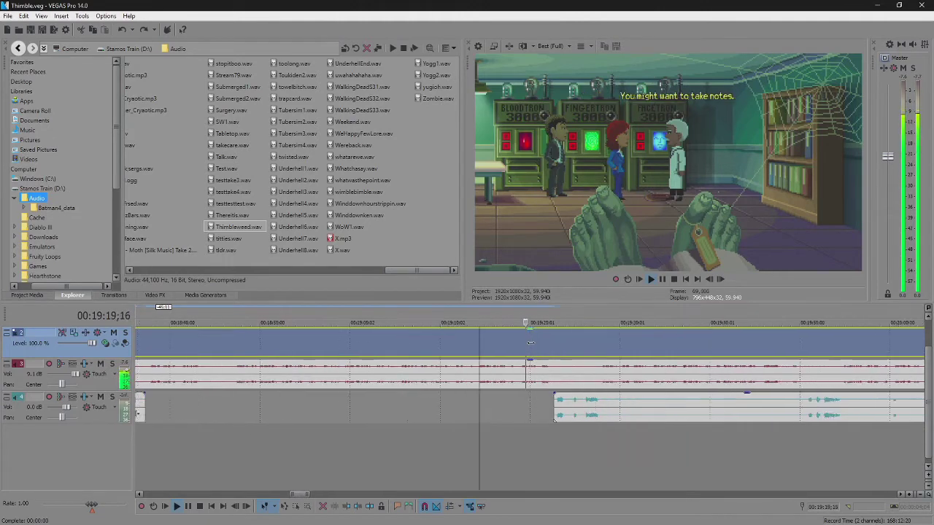
left_click(582, 382)
scroll(569, 391, "up", 2)
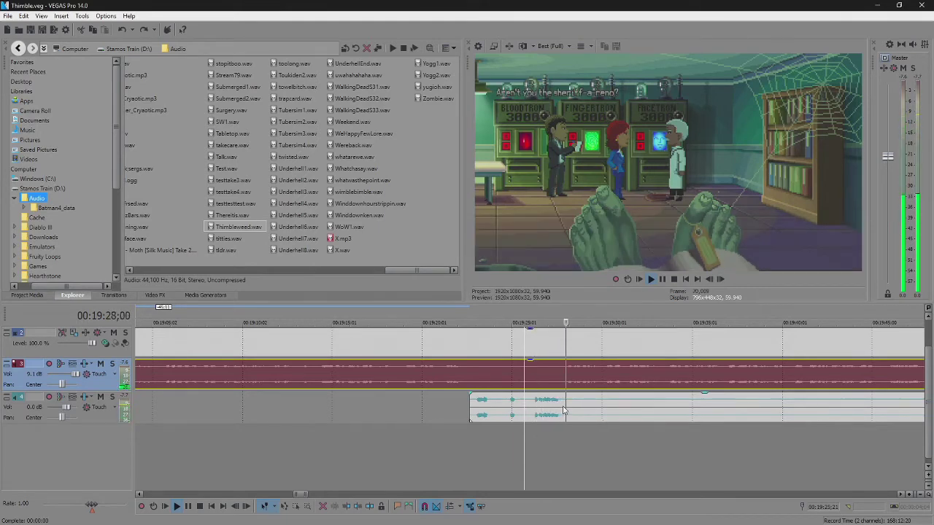
left_click(561, 407)
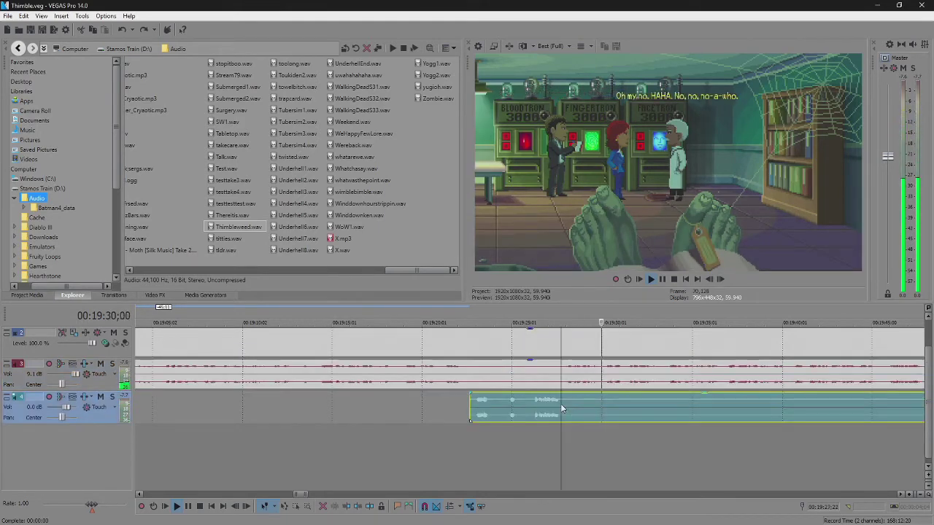
scroll(516, 404, "down", 5)
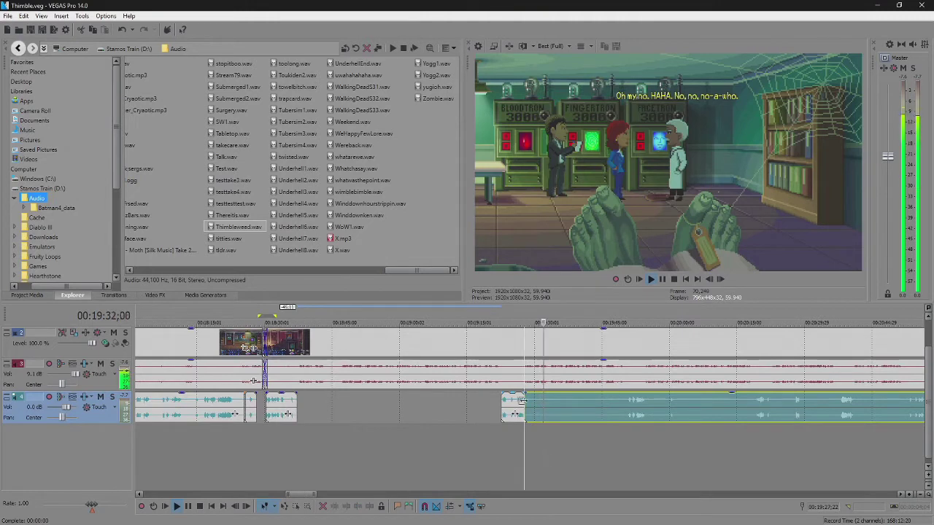
left_click_drag(516, 404, 629, 406)
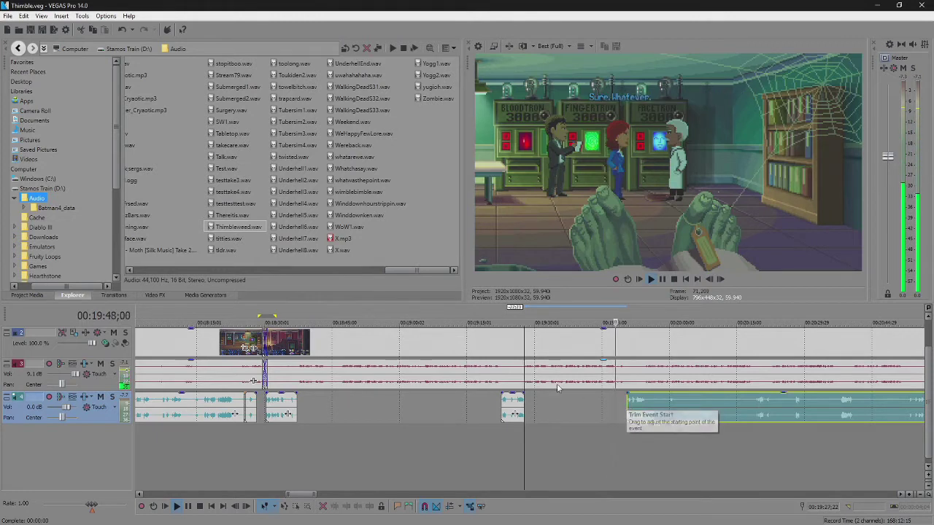
Split the voice clip at 00:19:54;16 and trim the later part's start to about 00:20:19.
key("Return")
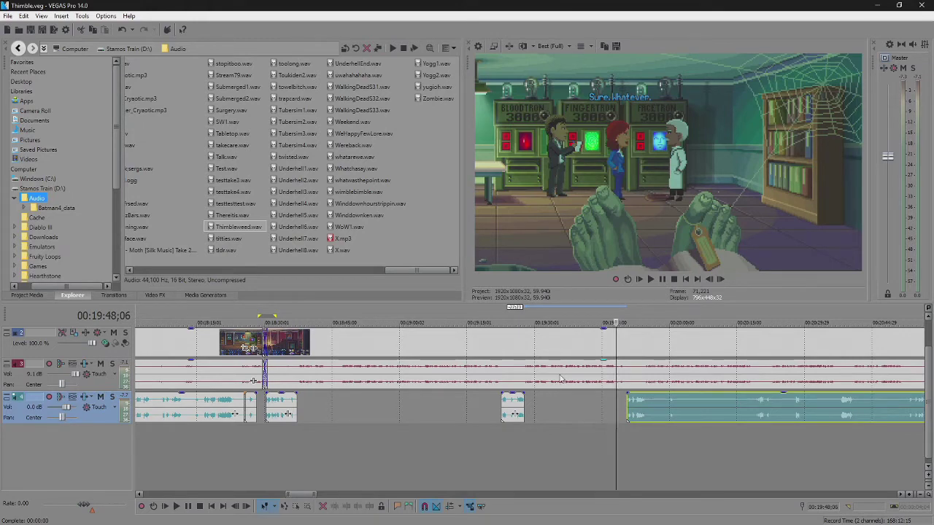
key("space")
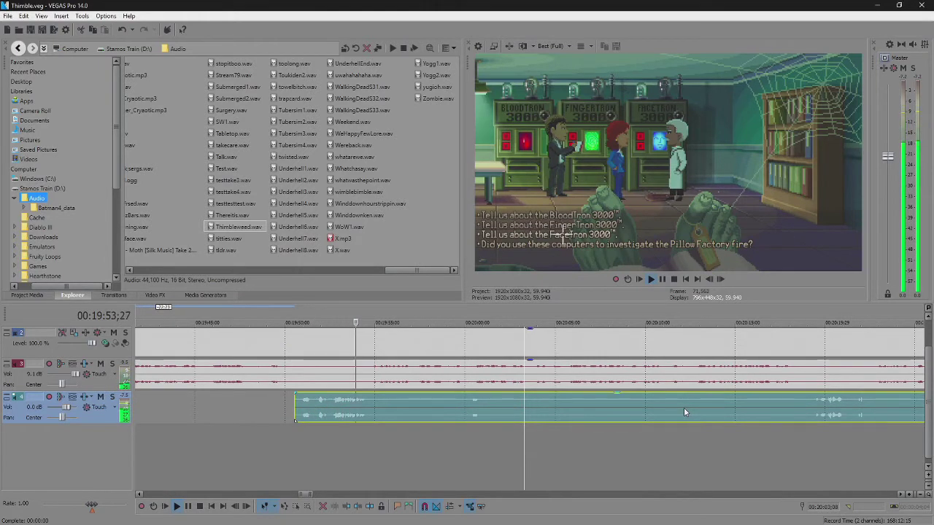
left_click(366, 404)
key("s")
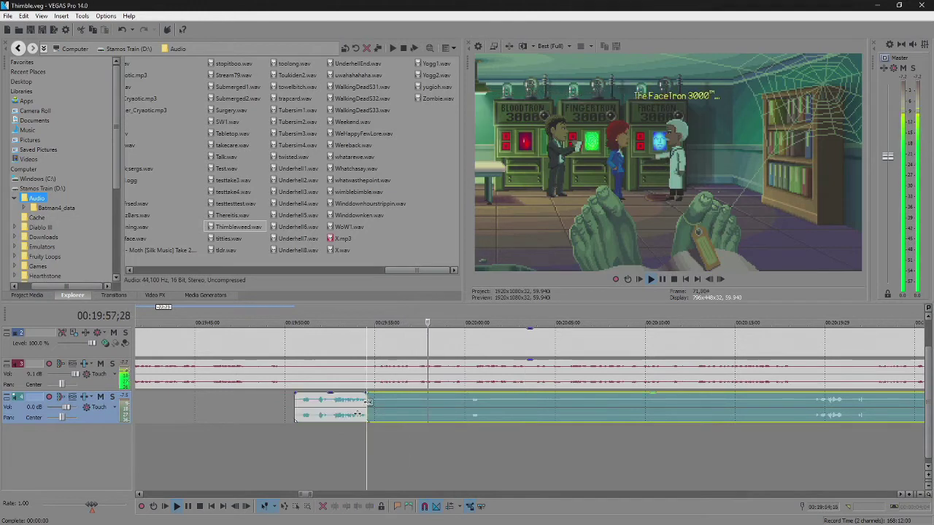
left_click_drag(367, 401, 449, 404)
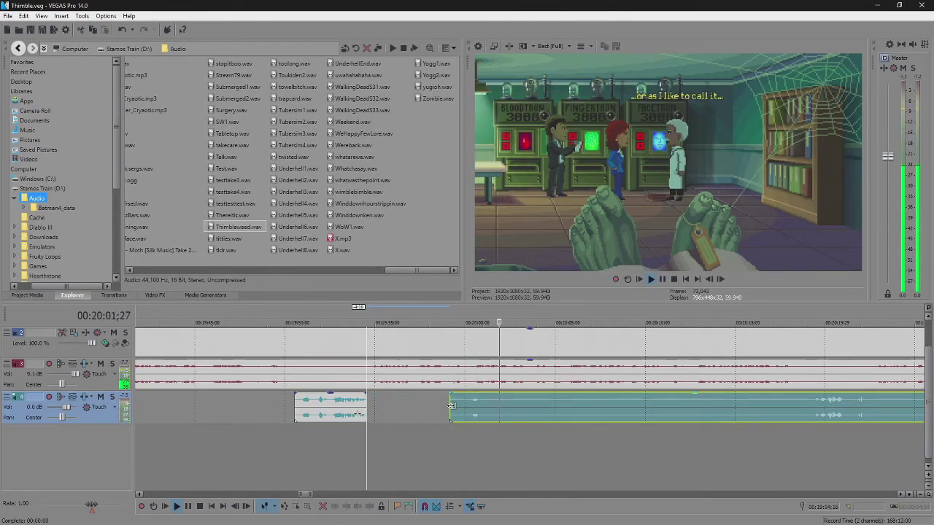
left_click_drag(451, 406, 810, 405)
Split the voice clip at 00:20:22;10 and trim the later part's start to 00:20:37;22.
scroll(742, 414, "down", 4)
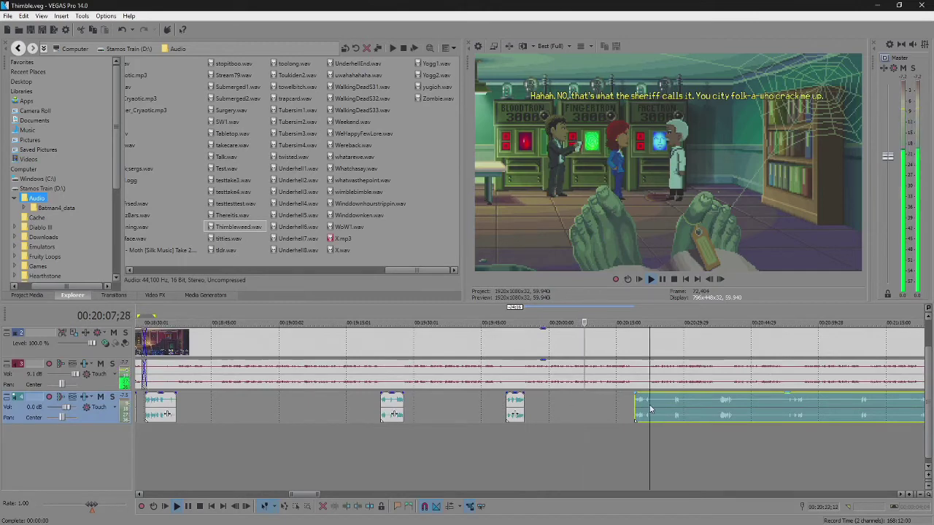
scroll(650, 404, "up", 3)
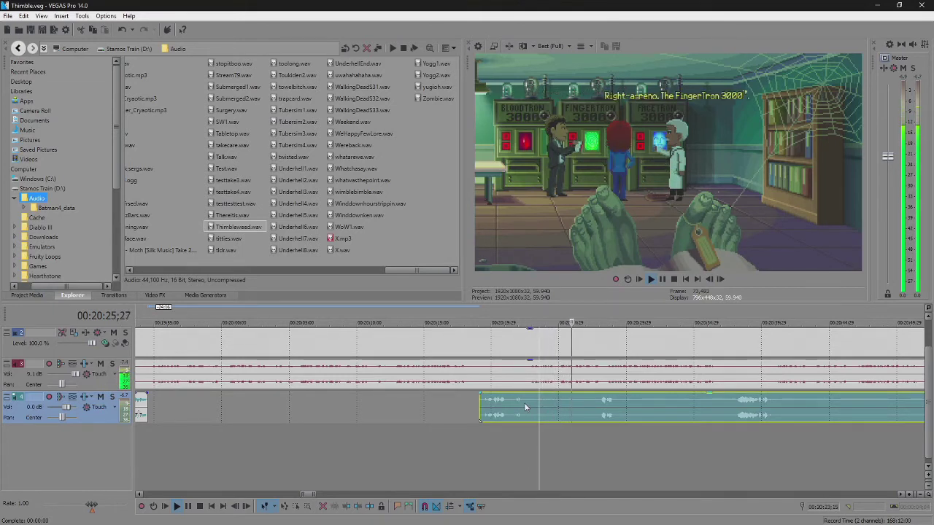
scroll(638, 413, "up", 2)
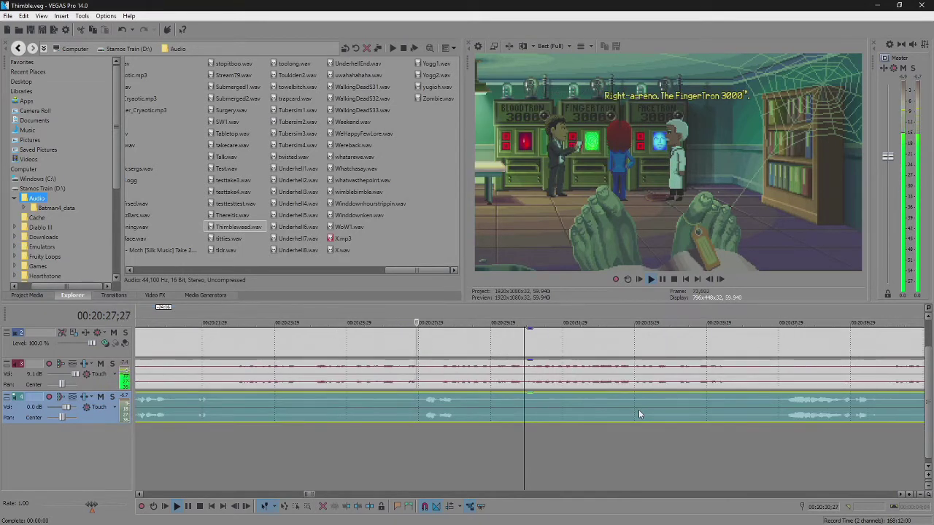
scroll(414, 417, "down", 1)
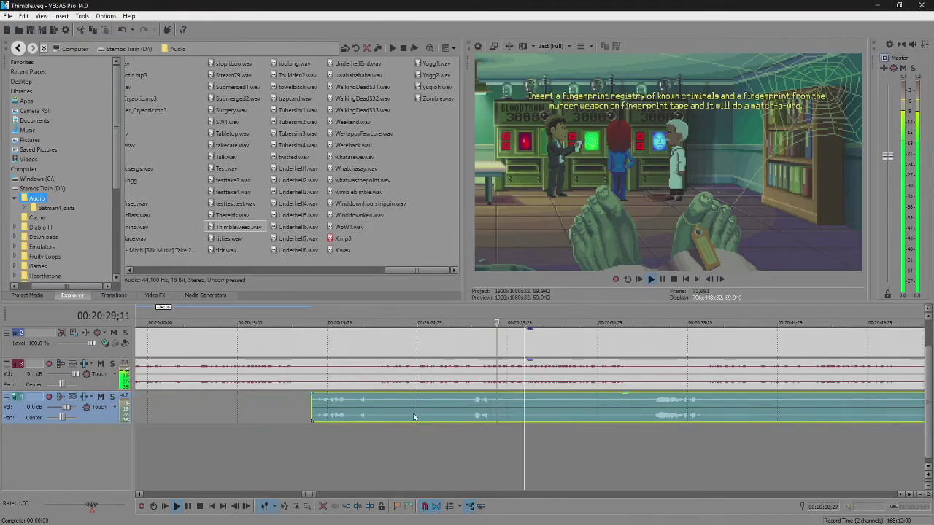
left_click(370, 402)
key("s")
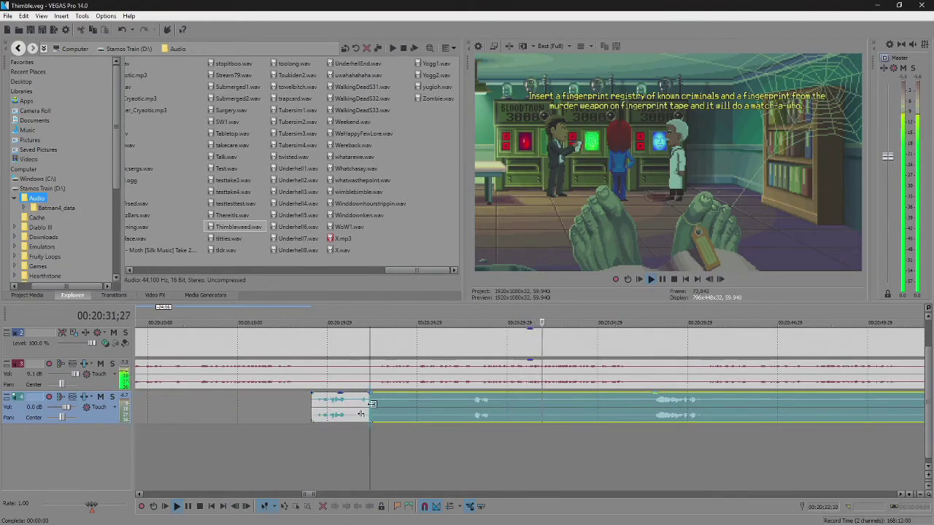
left_click_drag(371, 403, 648, 410)
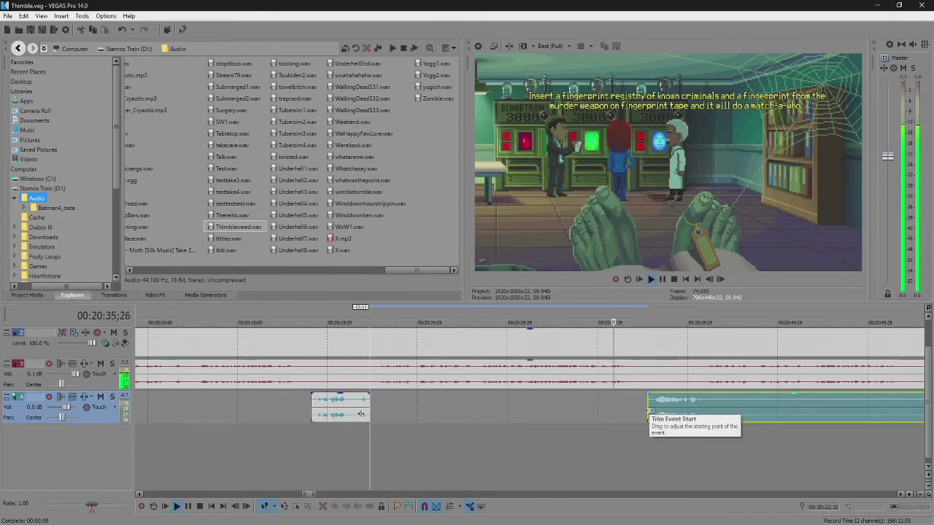
Split the voice clip at 00:20:40;26 and trim the later part's start to about 00:20:52.
scroll(649, 412, "up", 3)
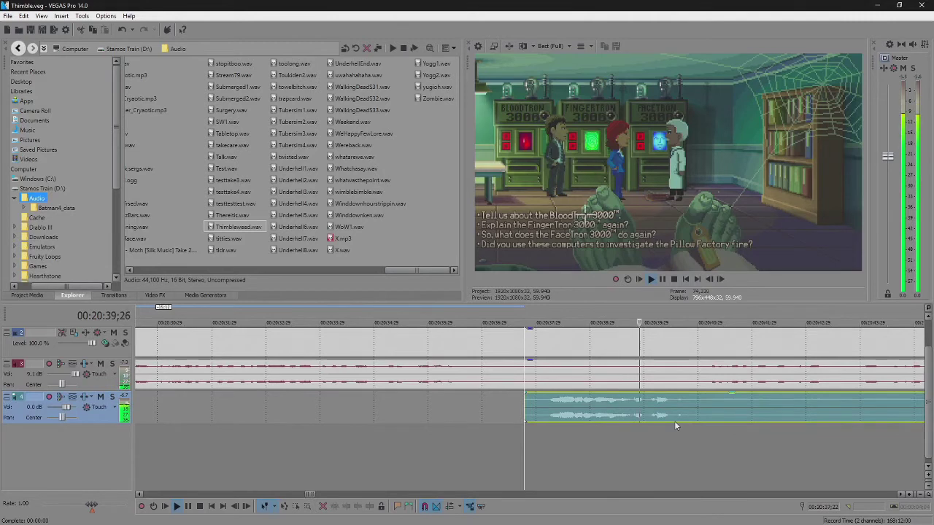
left_click(694, 419)
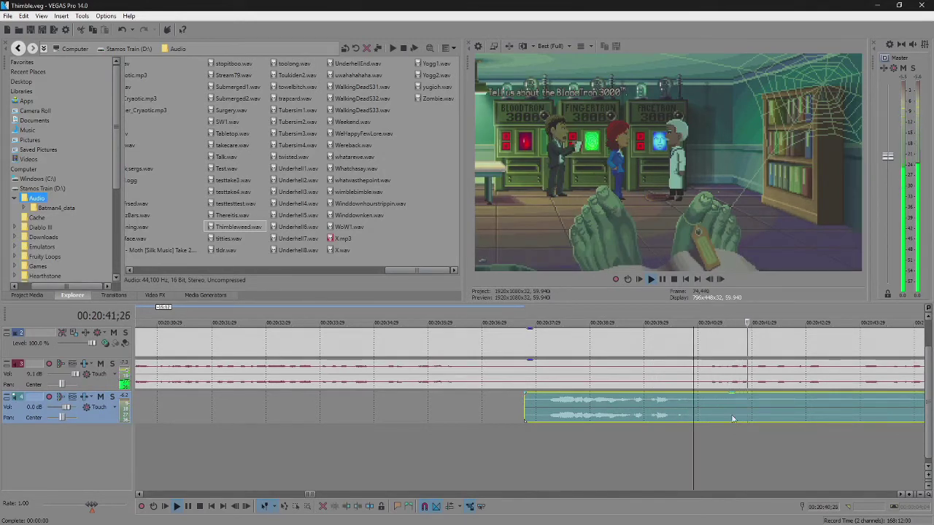
key("s")
scroll(734, 418, "down", 4)
left_click_drag(527, 415, 684, 423)
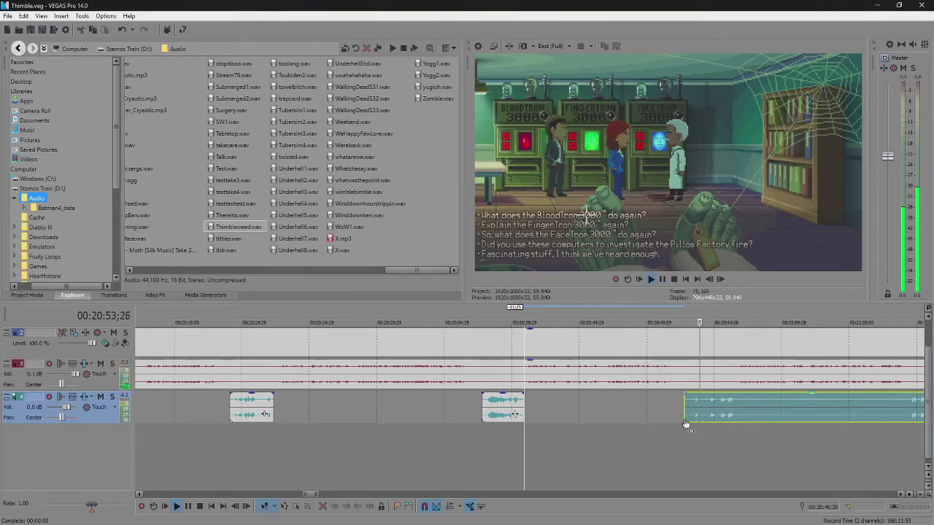
Split the voice clip at 00:20:56;24 and trim the later part's start to about 00:21:09.
scroll(636, 406, "up", 1)
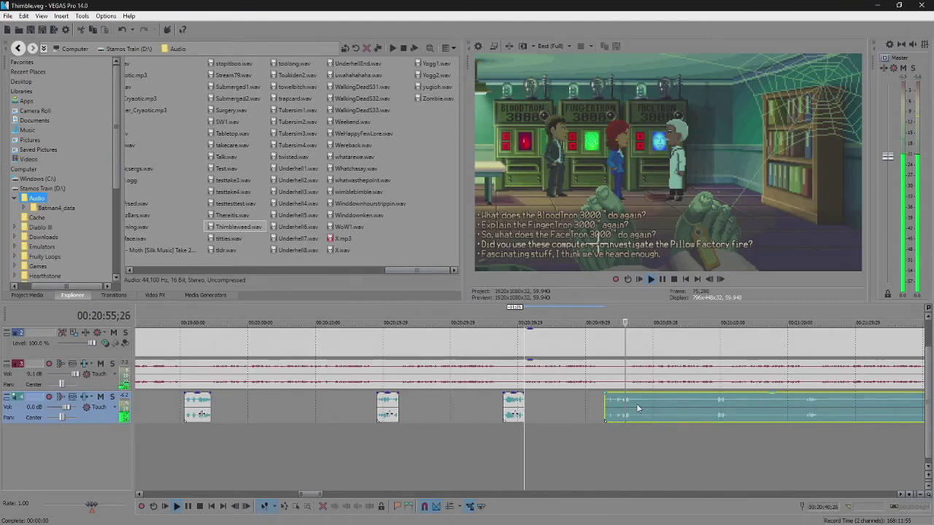
scroll(636, 409, "up", 1)
left_click(510, 406)
key("s")
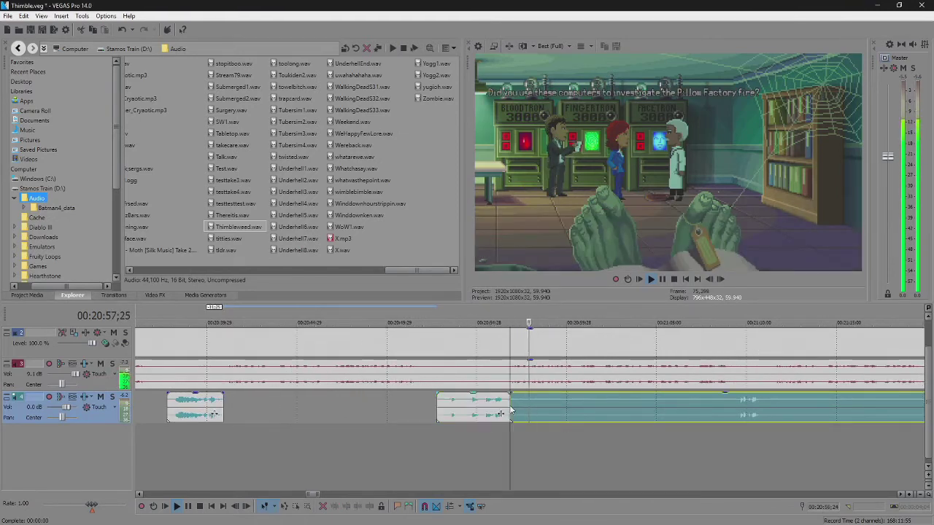
left_click_drag(513, 407, 737, 413)
scroll(562, 394, "down", 3)
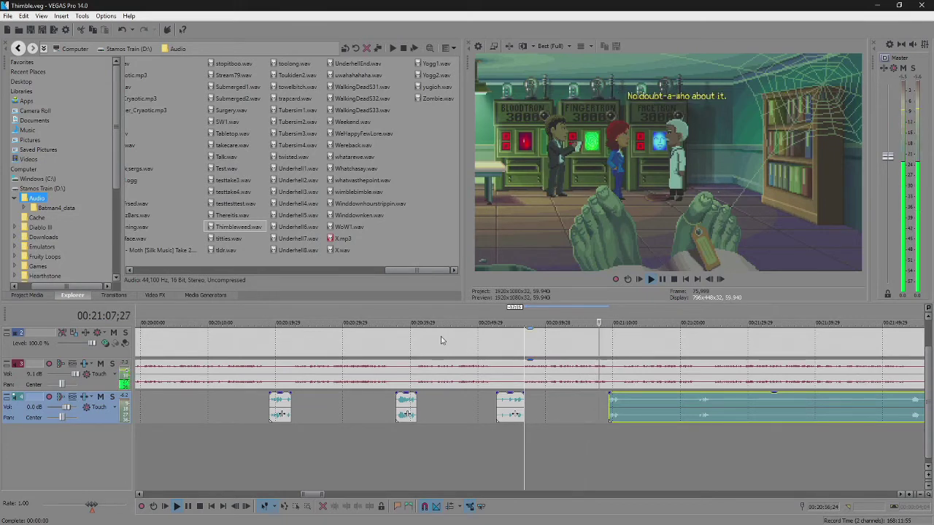
Play on, split the voice clip at 00:21:11;12 and trim the later part's start to about 00:21:22.
key("Return")
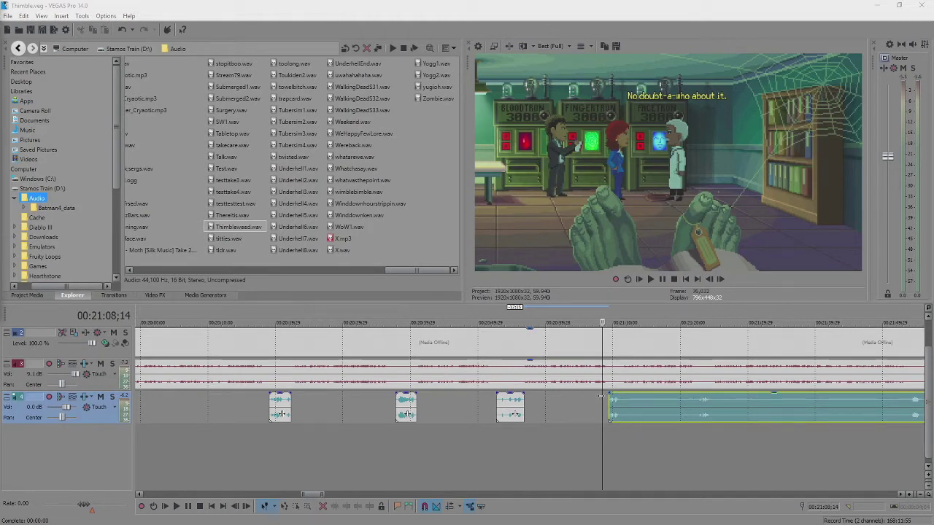
key("Return")
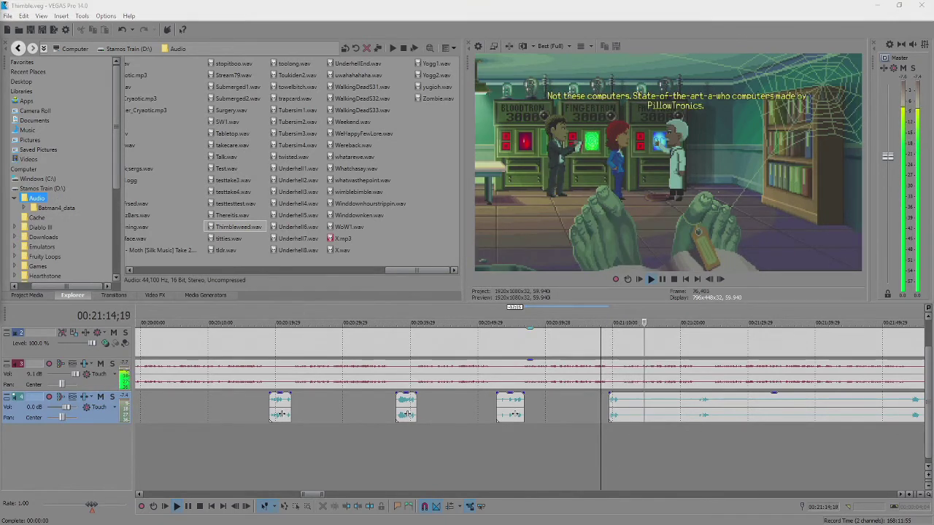
left_click(623, 412)
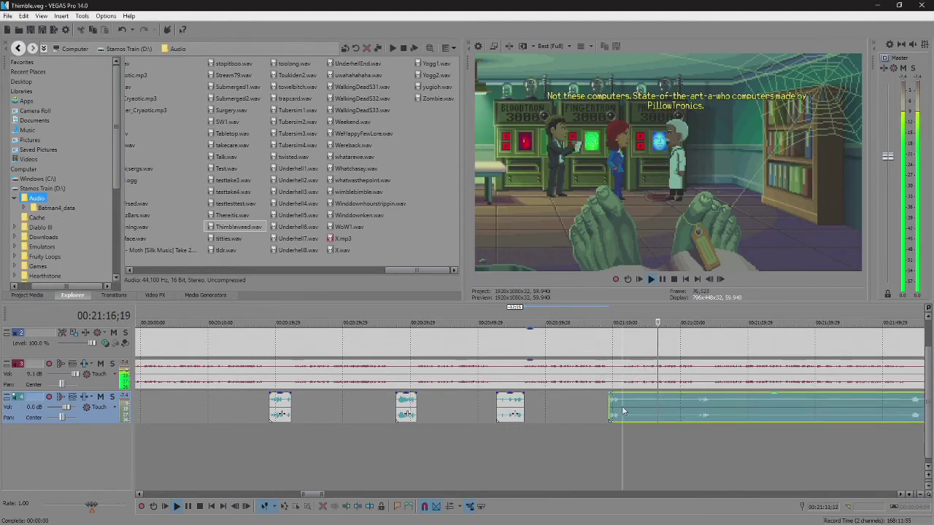
left_click_drag(621, 409, 695, 410)
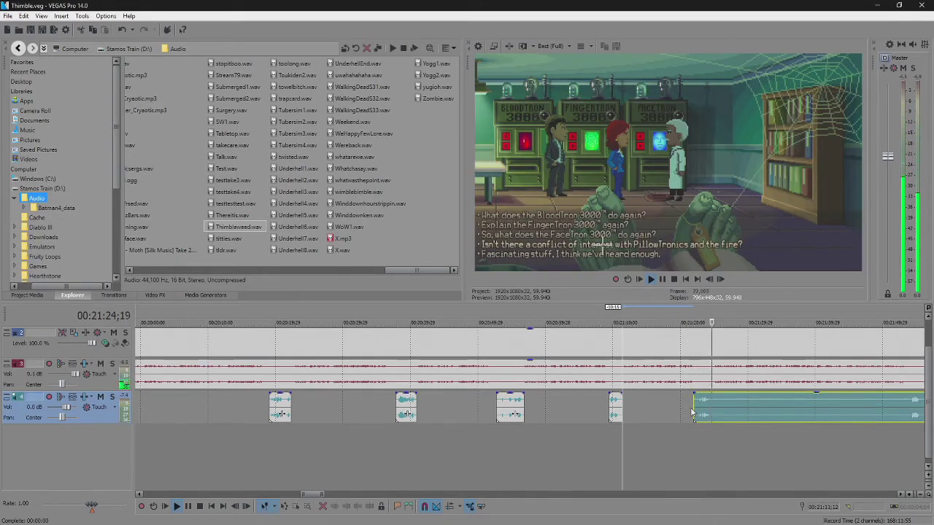
Split the voice clip at 00:21:24;29 and trim the later part's start to about 00:21:54.
scroll(602, 400, "down", 3)
scroll(601, 399, "up", 3)
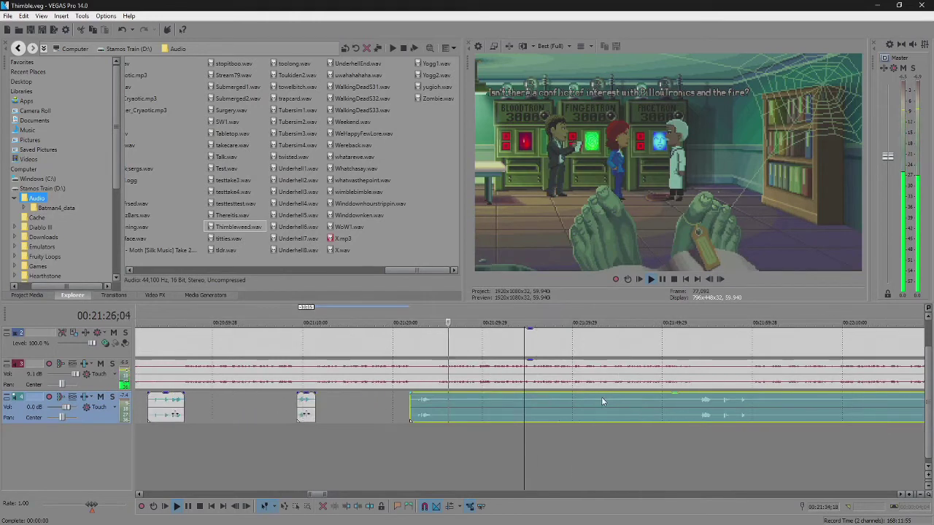
left_click(437, 402)
key("s")
left_click_drag(439, 406, 699, 414)
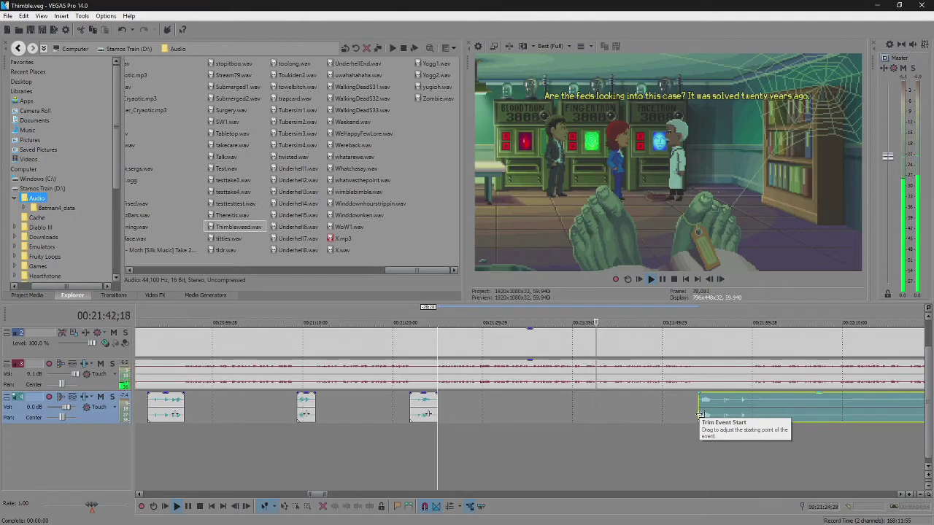
Replay from 00:21:44;01 and split the gameplay video clip at 00:21:49;18.
key("Return")
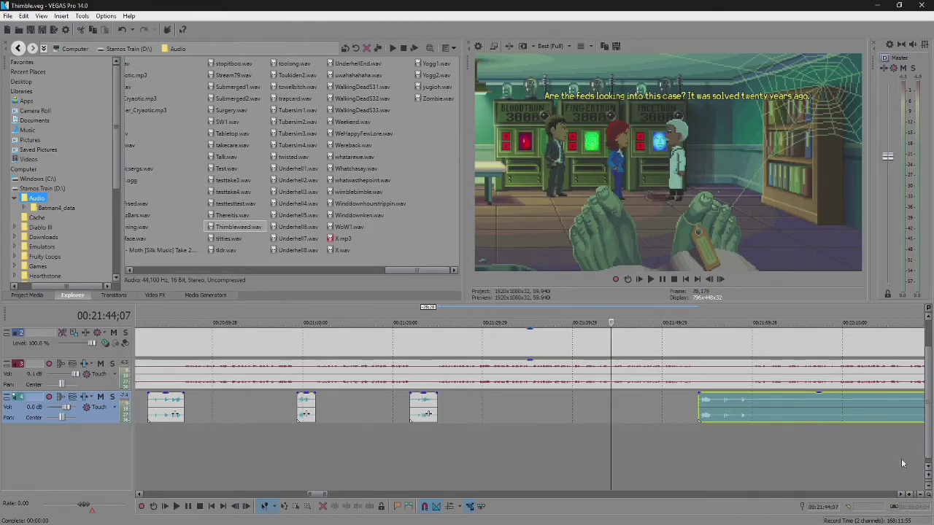
left_click(610, 396)
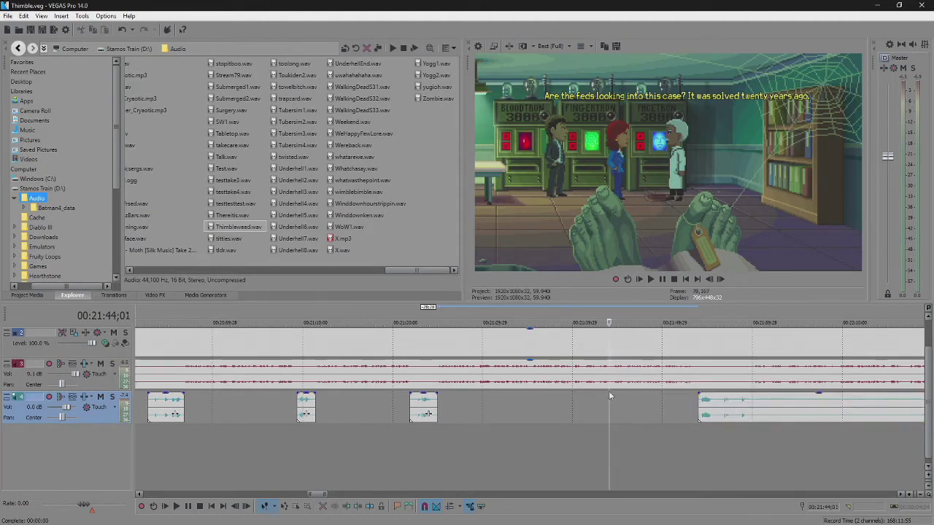
key("space")
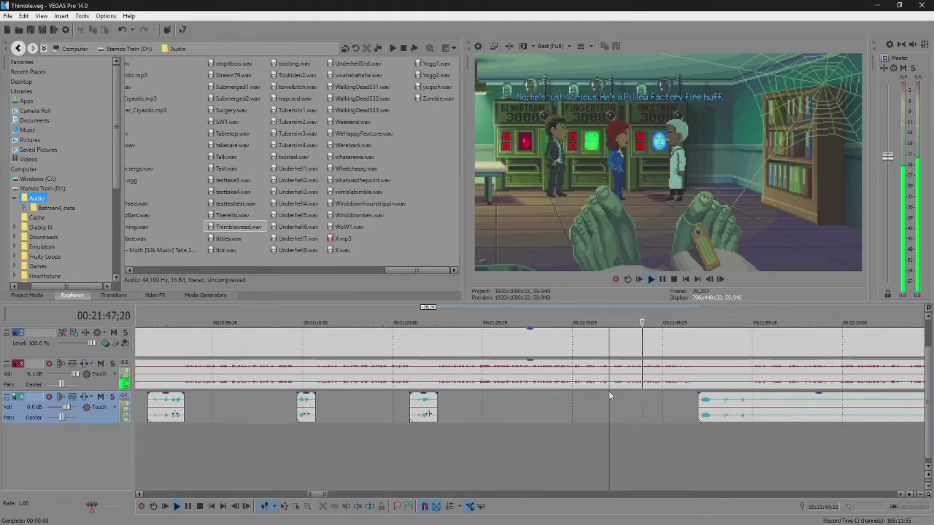
key("Return")
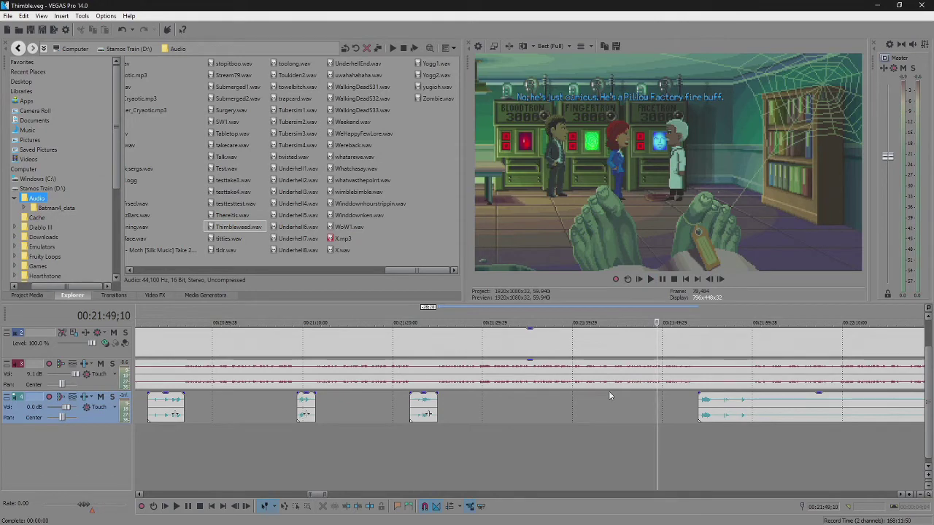
scroll(661, 352, "down", 10)
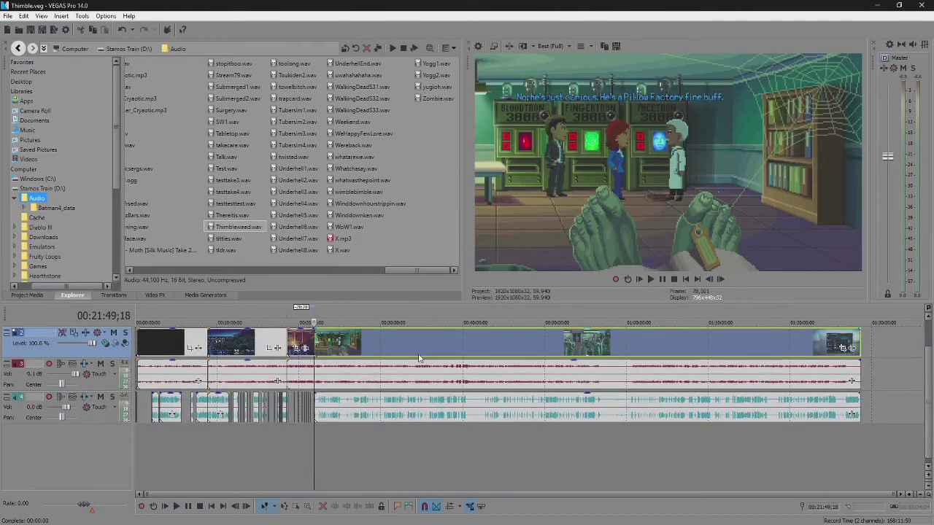
Preview the gameplay frame at 00:39:31;16 in full screen.
left_click(419, 357)
key("l")
key("l")
key("l")
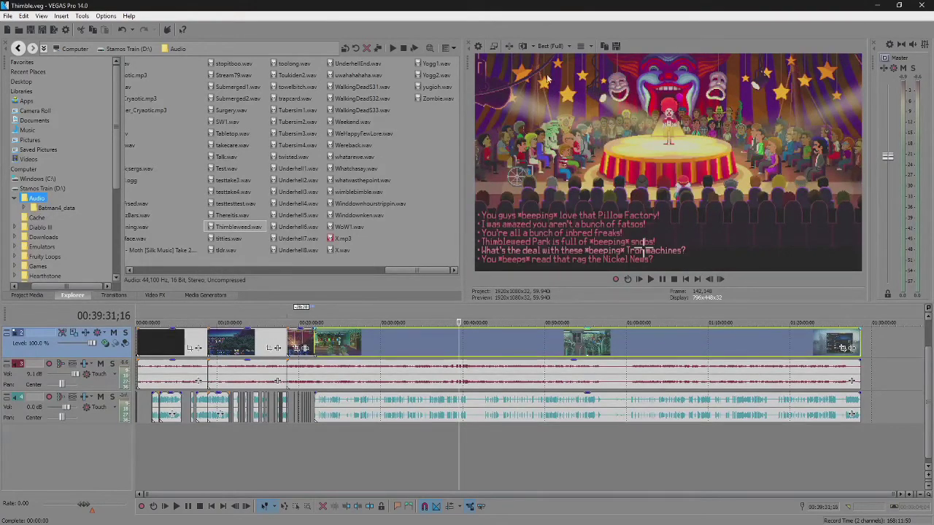
left_click(494, 47)
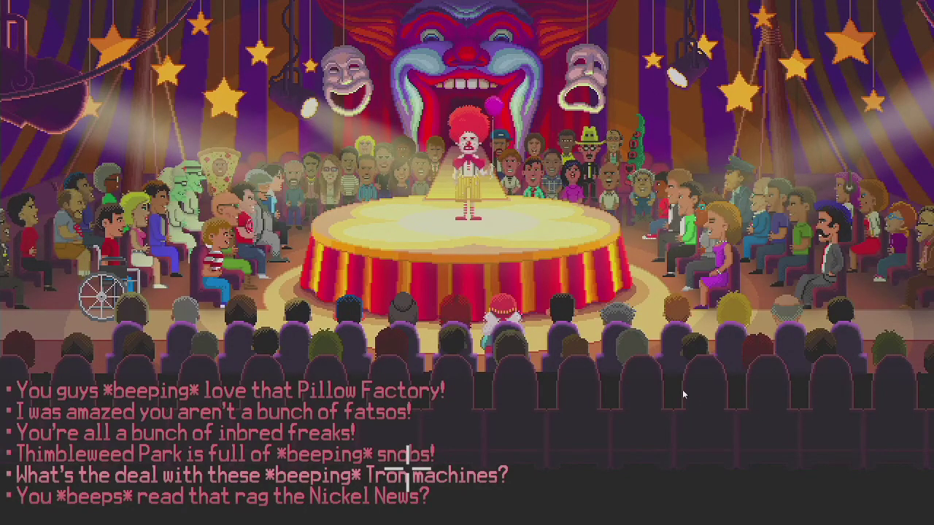
key("Escape")
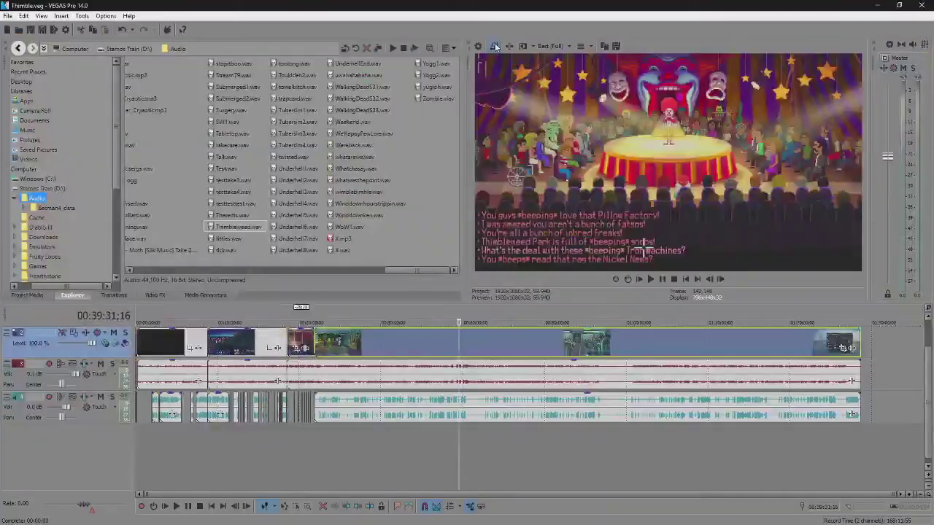
left_click(495, 46)
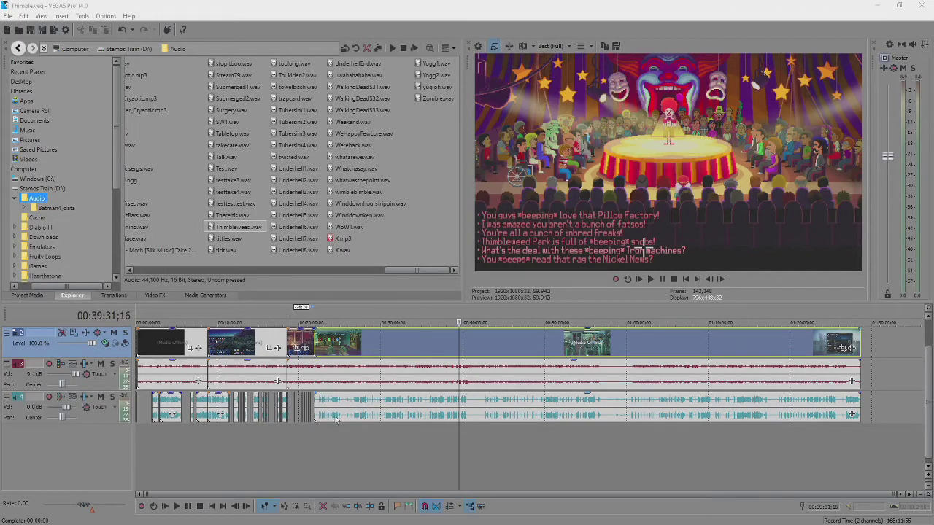
Preview the frame at the 00:21:49;18 video split in full screen.
left_click(319, 373)
key("alt+shift+4")
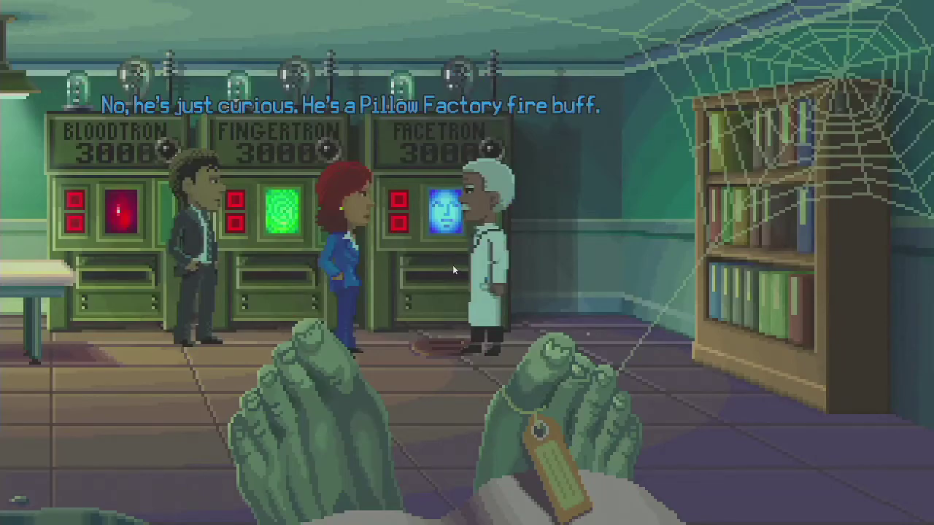
key("Escape")
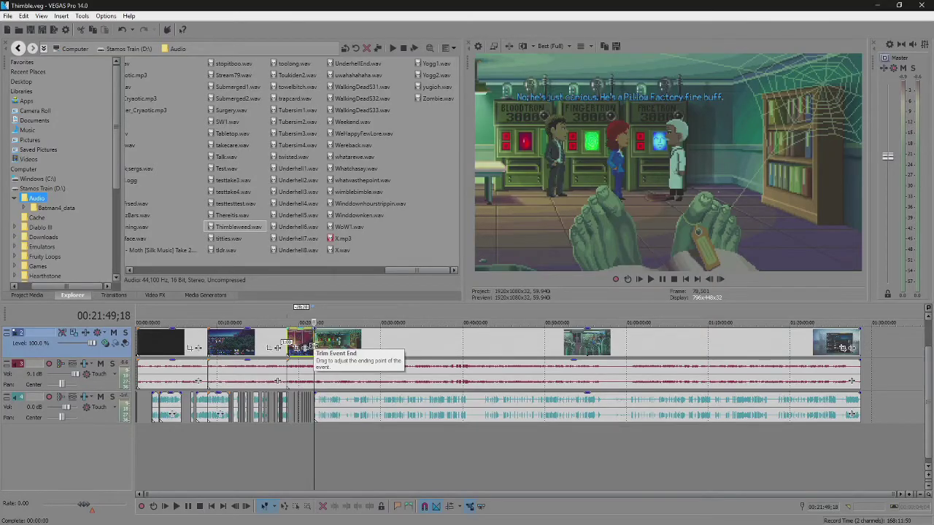
Resume playback, split the voice clip at 00:21:59;25 and trim the later part's start to about 00:22:30.
key("space")
scroll(458, 430, "up", 5)
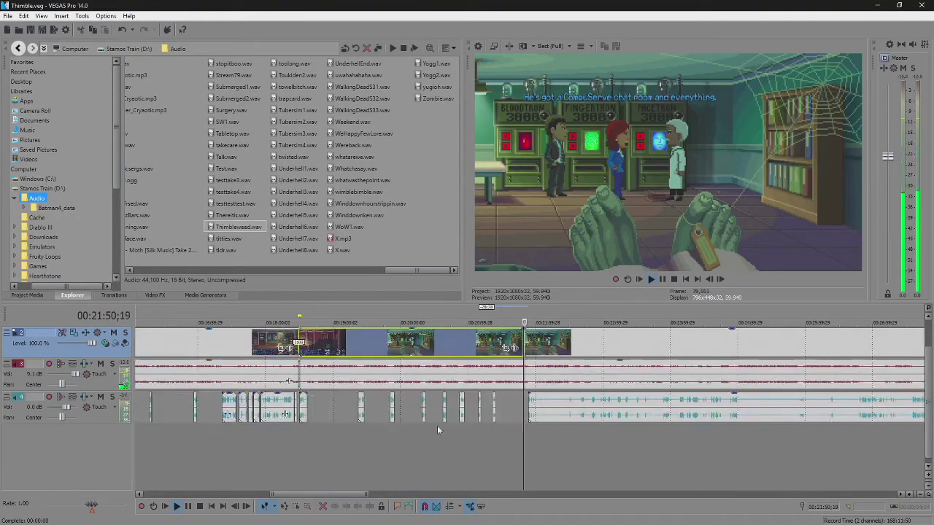
left_click(540, 415)
scroll(540, 415, "up", 4)
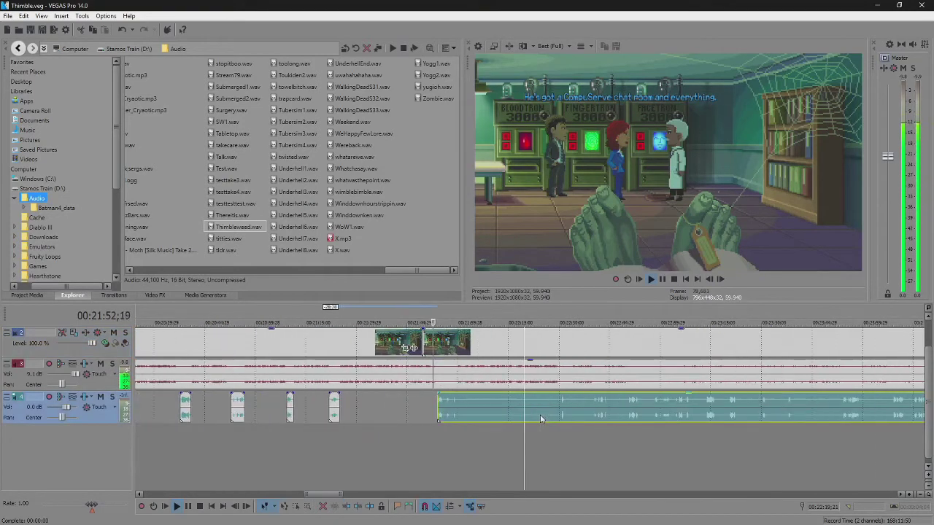
scroll(540, 414, "up", 4)
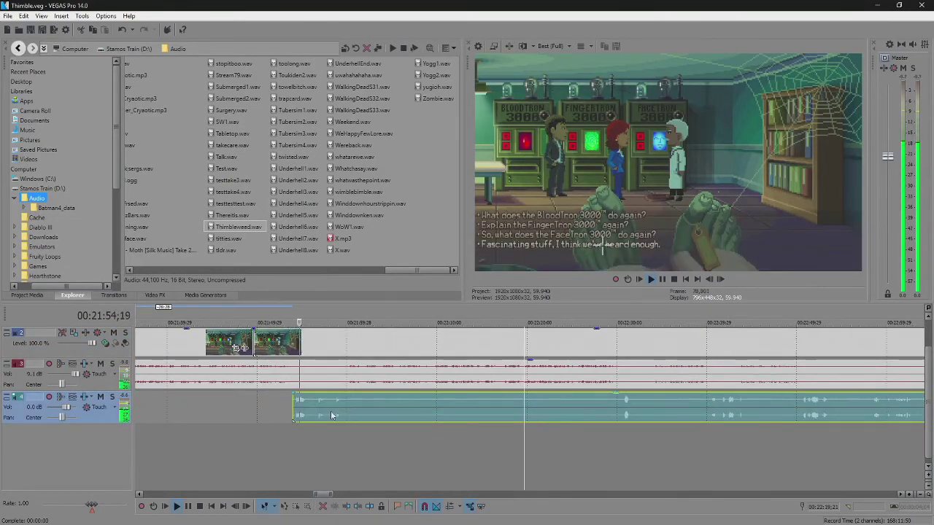
scroll(460, 419, "left", 2)
scroll(460, 419, "up", 2)
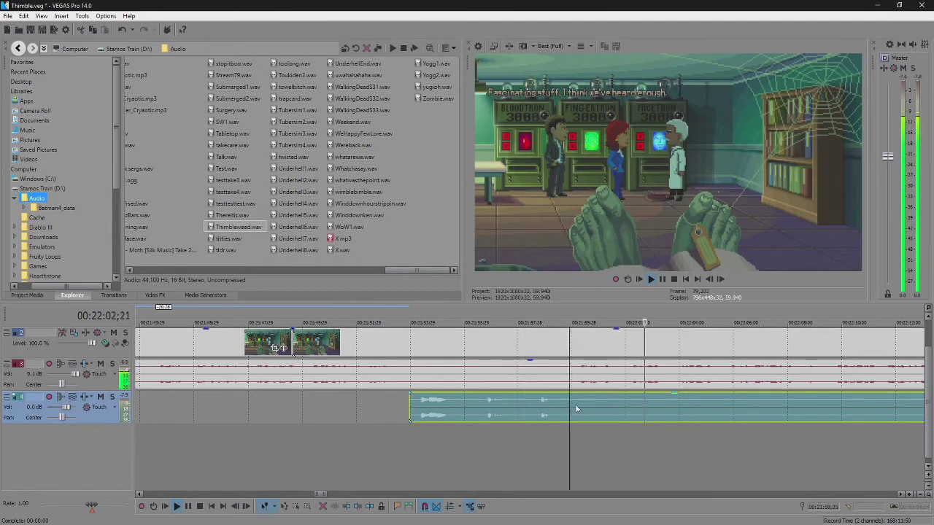
scroll(492, 410, "down", 6)
left_click_drag(525, 410, 590, 412)
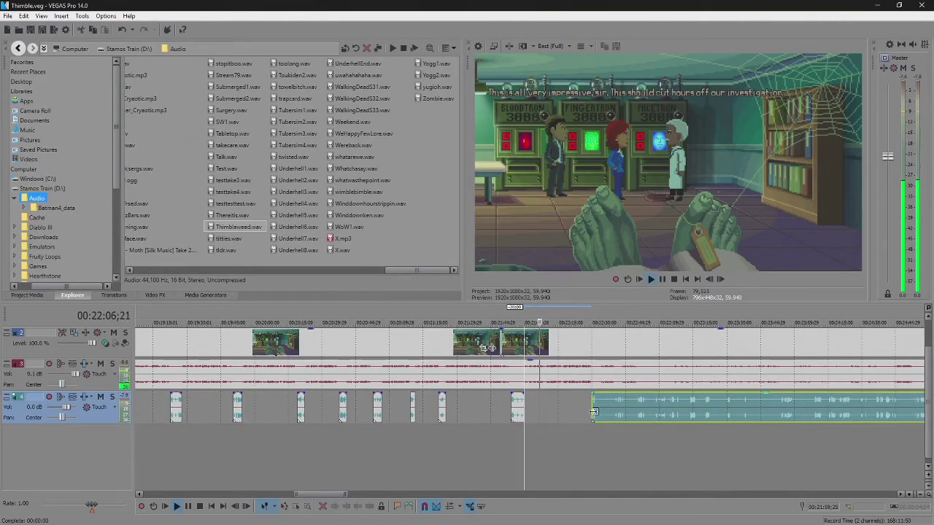
Play on from 00:22:17;15, split the voice clip at 00:22:32;10 and trim the later part's start to about 00:22:40.
scroll(594, 412, "up", 3)
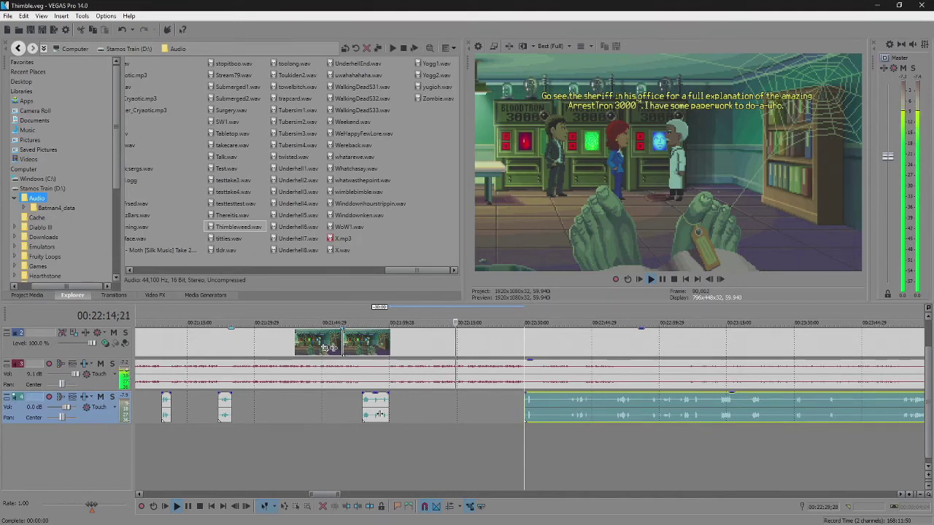
left_click(471, 399)
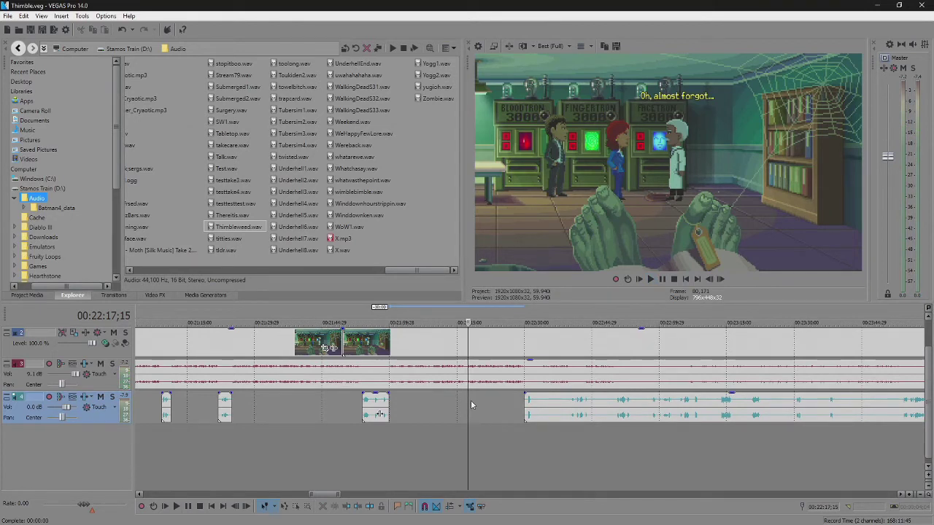
key("space")
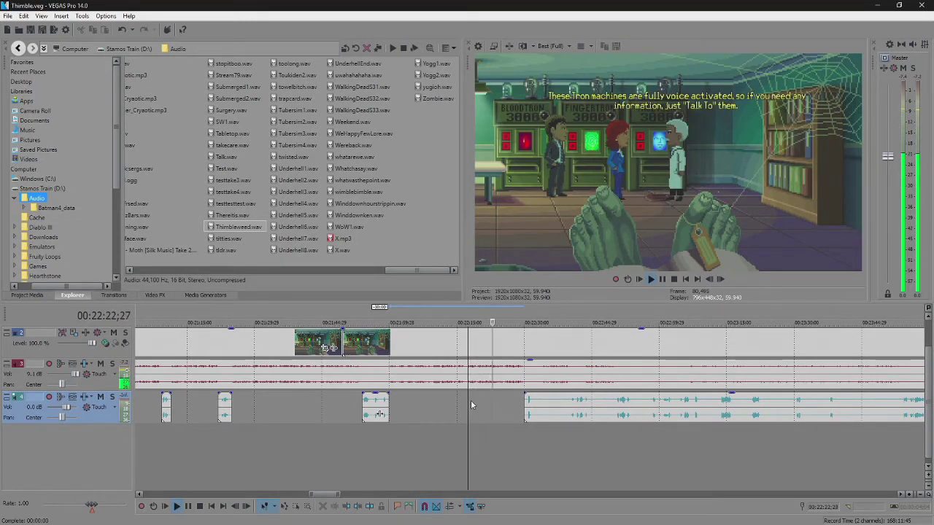
key("Return")
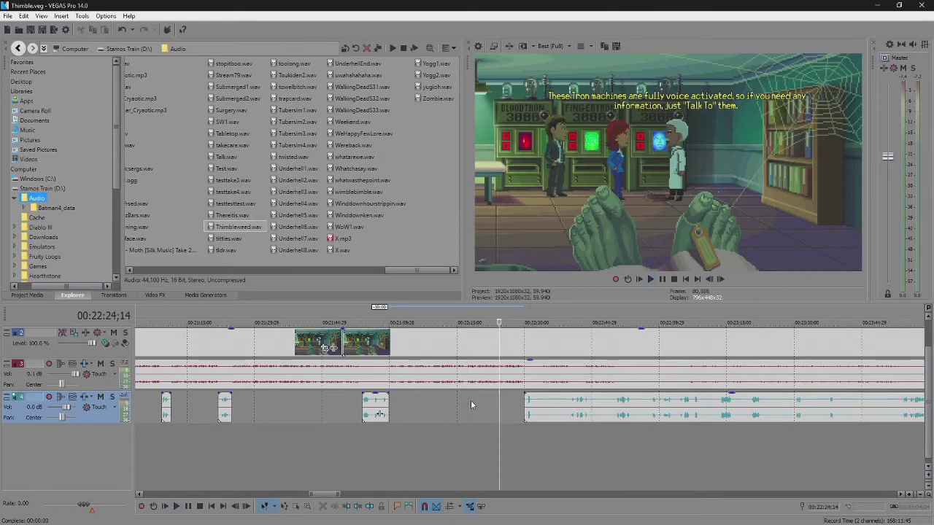
key("space")
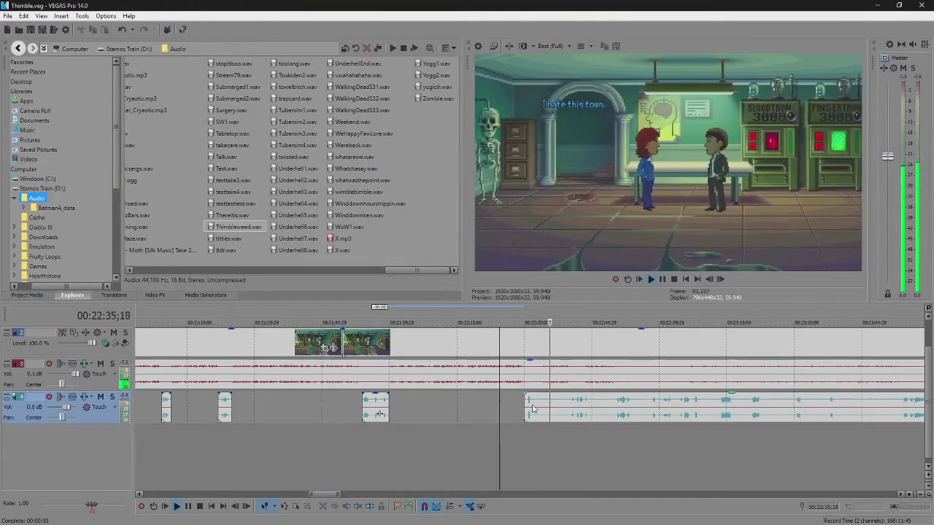
left_click(534, 409)
key("s")
left_click_drag(535, 409, 573, 409)
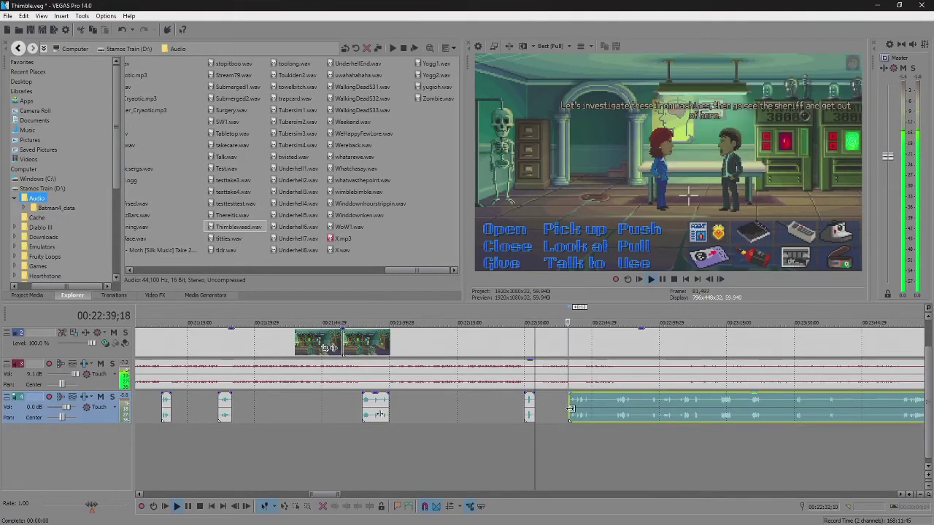
Split the voice clip at about 00:22:44 and trim the later part's start to about 00:22:50.
scroll(613, 416, "up", 4)
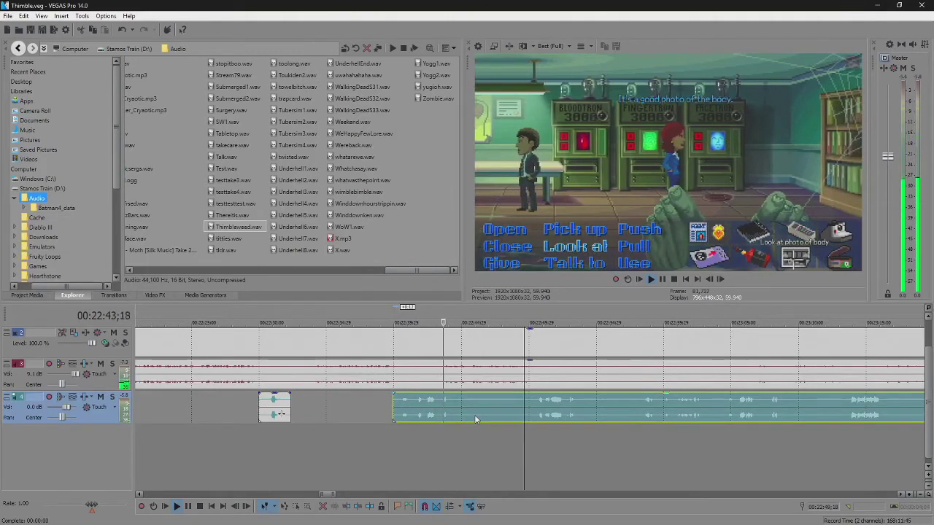
key("s")
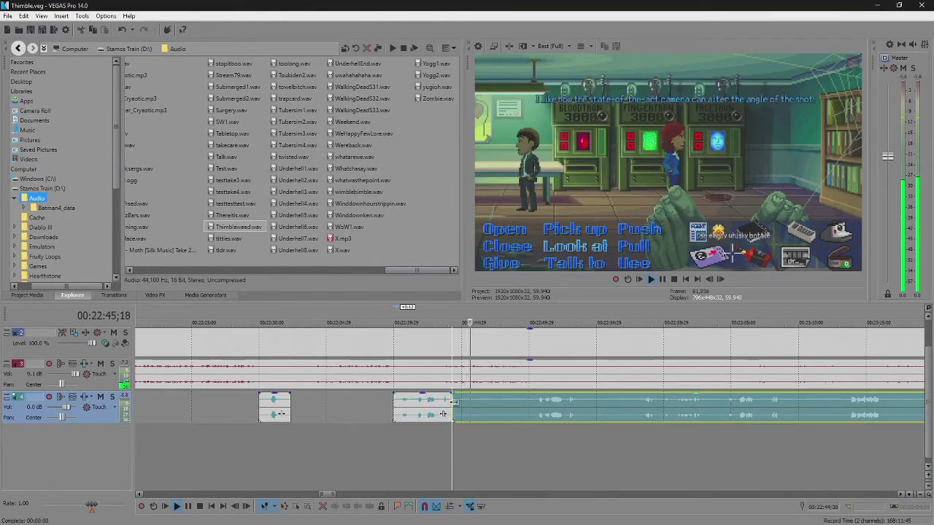
left_click_drag(453, 413, 521, 413)
scroll(581, 408, "down", 3)
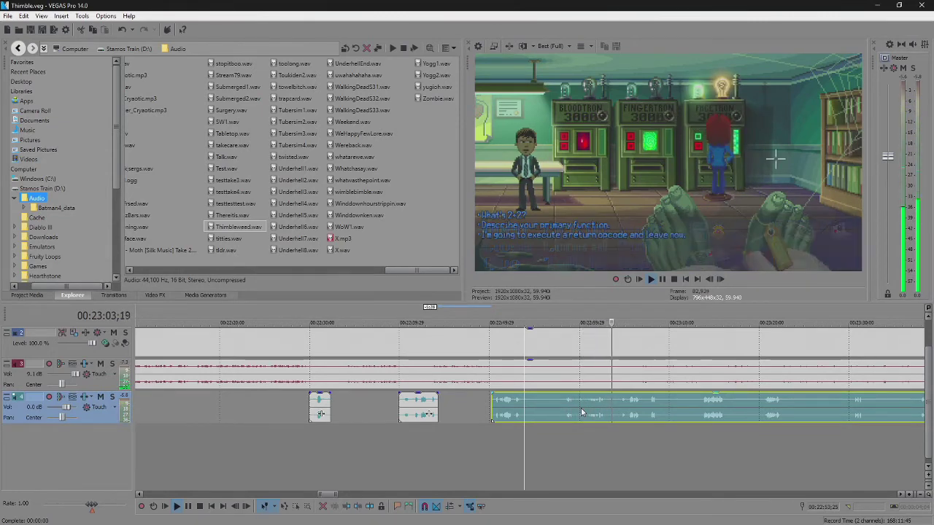
scroll(581, 413, "down", 3)
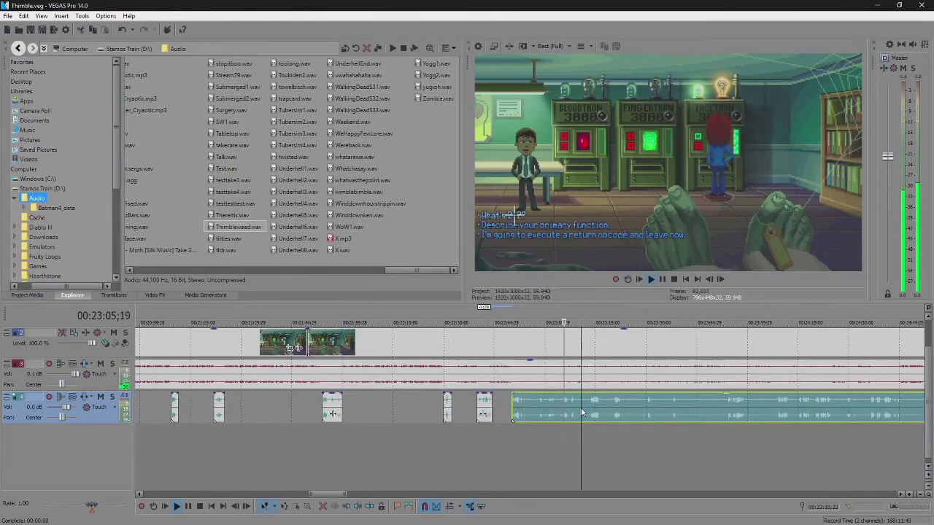
Cut the voice silence from 00:23:06;18 to about 00:23:07 with a split and trim, and fade out the clip end before it.
scroll(581, 413, "up", 3)
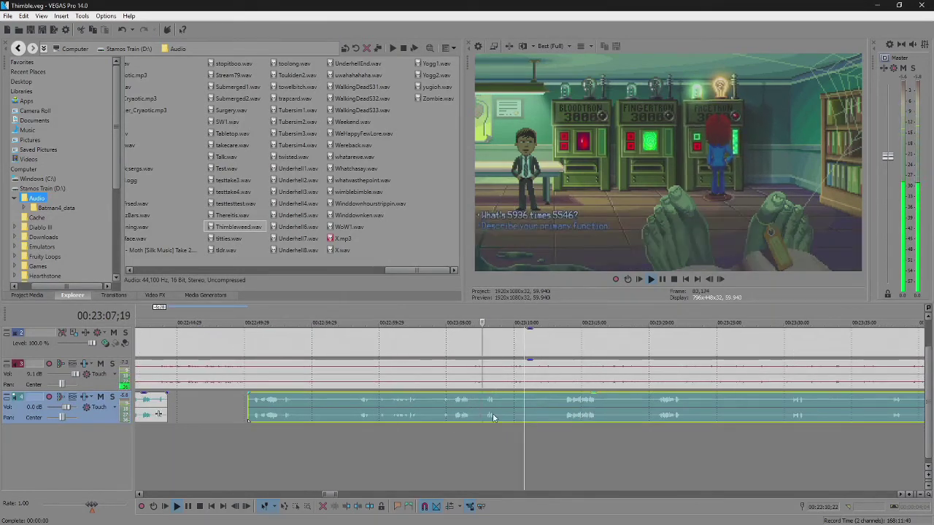
scroll(464, 410, "up", 3)
key("Return")
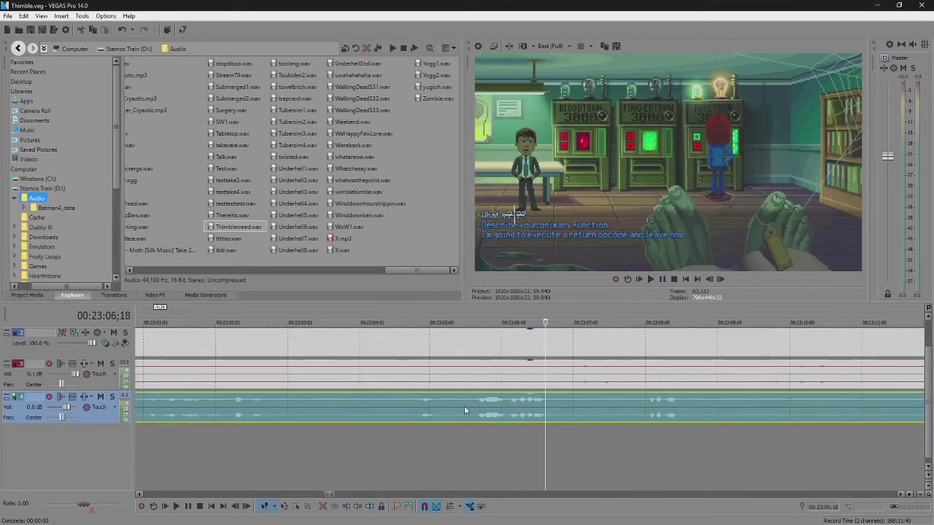
key("s")
mouse_move(547, 406)
left_mouse_down()
mouse_move(570, 405)
mouse_move(538, 396)
left_mouse_up()
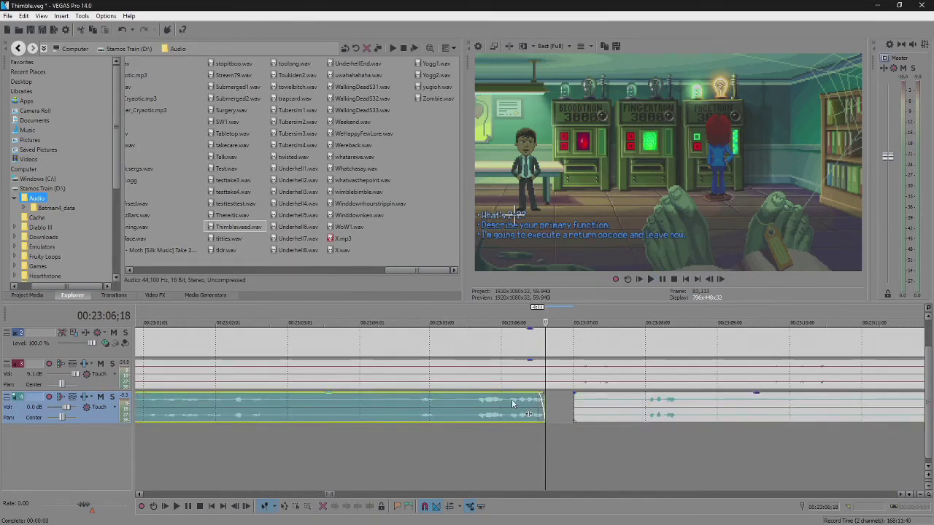
left_click(513, 403)
Play on, cut the voice silence from about 00:23:16 to 00:23:16;30 with a split and trim, and fade out the earlier part's end.
key("space")
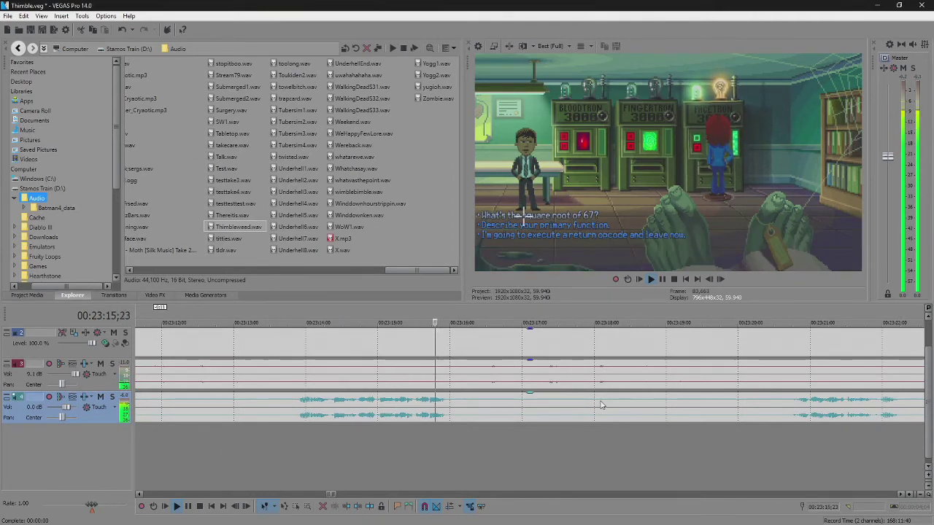
key("Return")
left_click(442, 411)
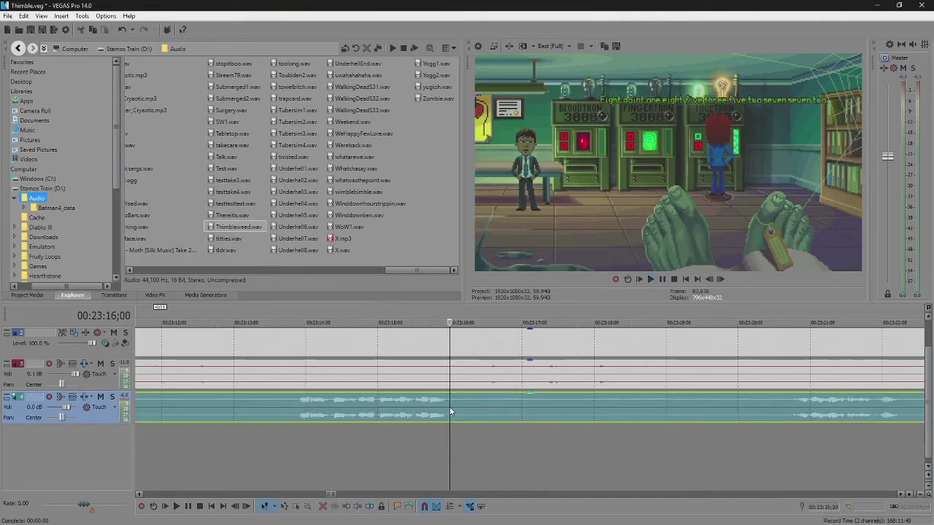
key("s")
mouse_move(451, 401)
left_mouse_down()
mouse_move(471, 401)
mouse_move(426, 395)
mouse_move(445, 405)
left_mouse_up()
left_click(447, 406)
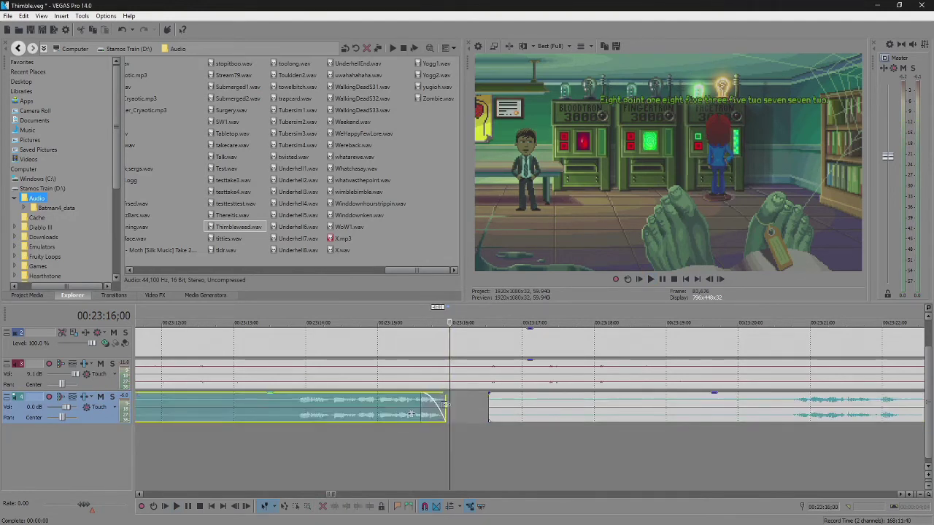
Play back the faded ending from 00:23:15;10 and trim the following voice clip's start to about 00:23:20.
left_click(402, 401)
key("space")
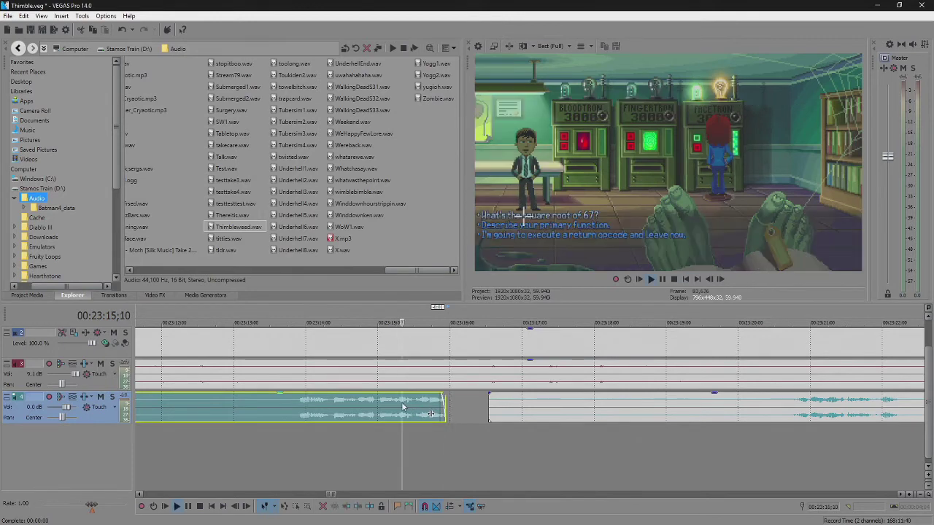
scroll(430, 415, "down", 4)
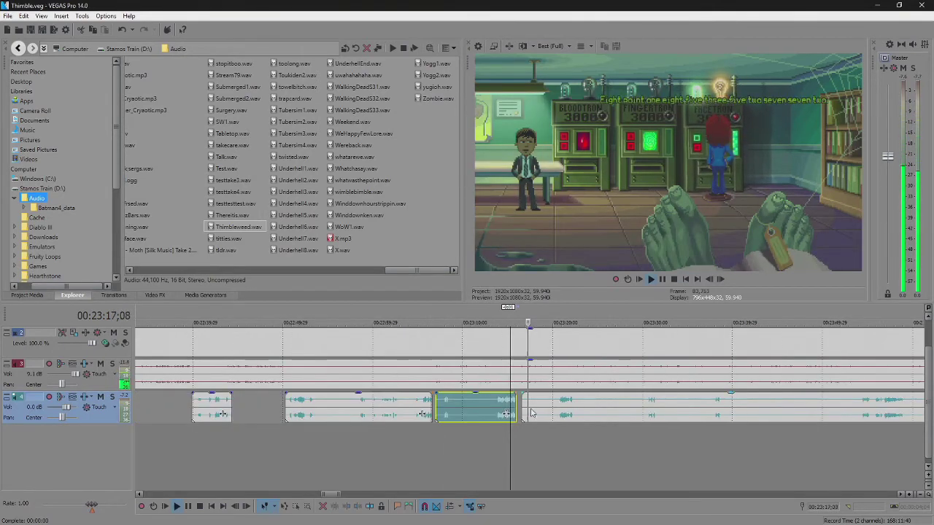
left_click_drag(523, 406, 556, 406)
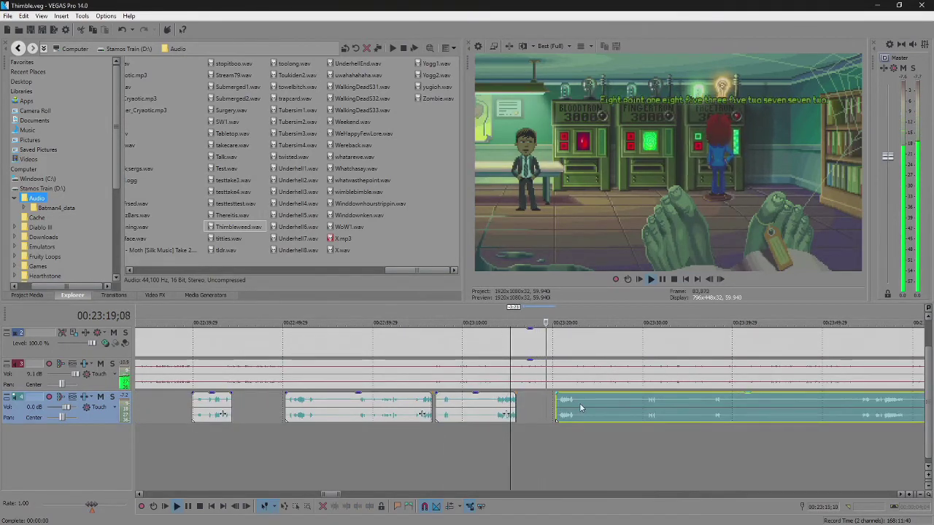
Cut the voice silence from 00:23:22;10 to about 00:23:23 with a split and trim, and fade out the short clip before it.
scroll(580, 408, "up", 4)
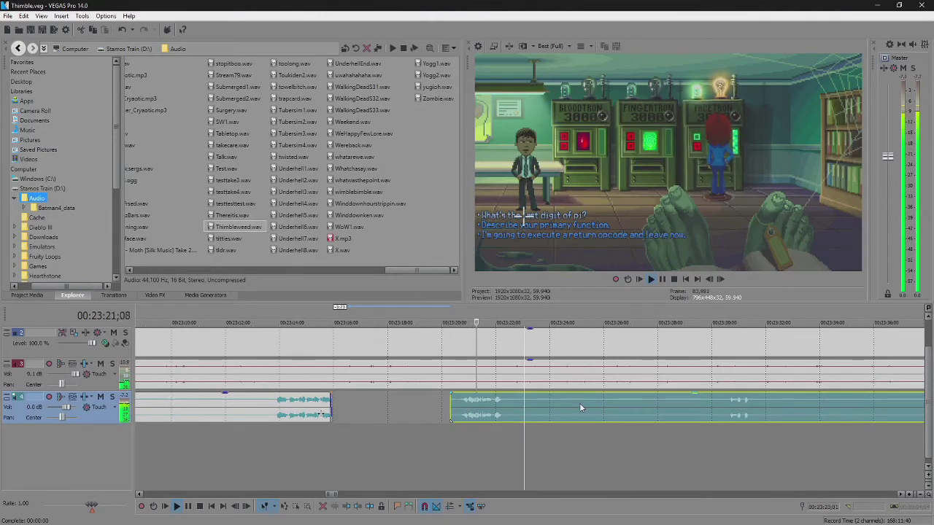
left_click(502, 401)
key("space")
key("s")
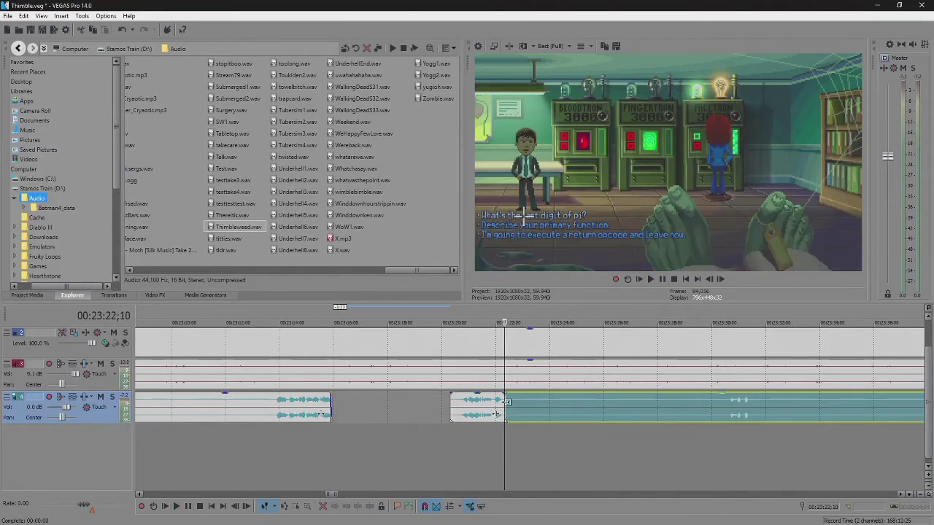
left_click_drag(504, 400, 534, 406)
left_click(488, 401)
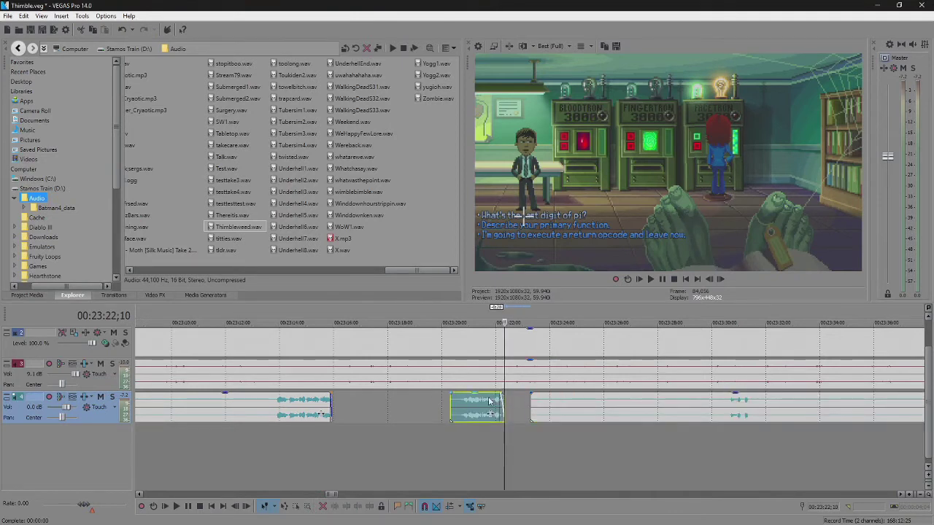
Play on from about 00:23:21 and trim the next voice clip's start to about 00:23:30.
key("space")
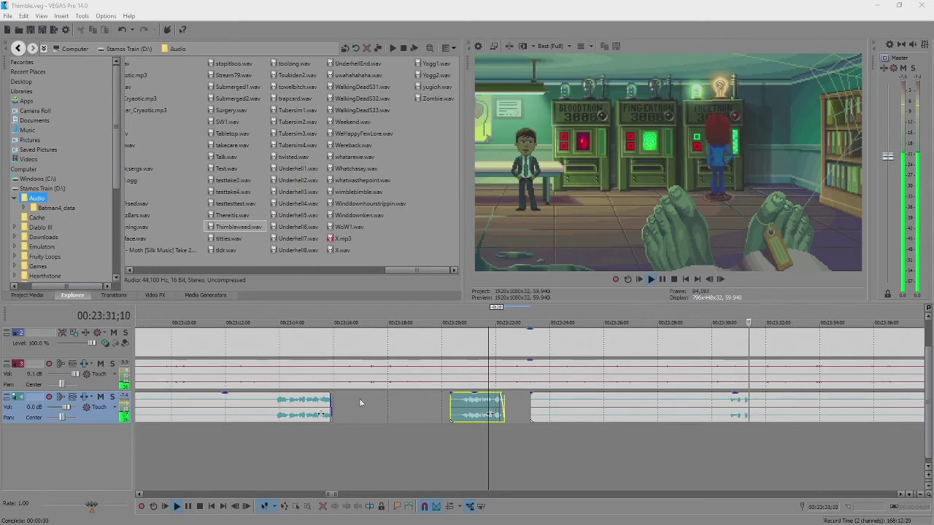
scroll(526, 413, "down", 5)
left_click(570, 412)
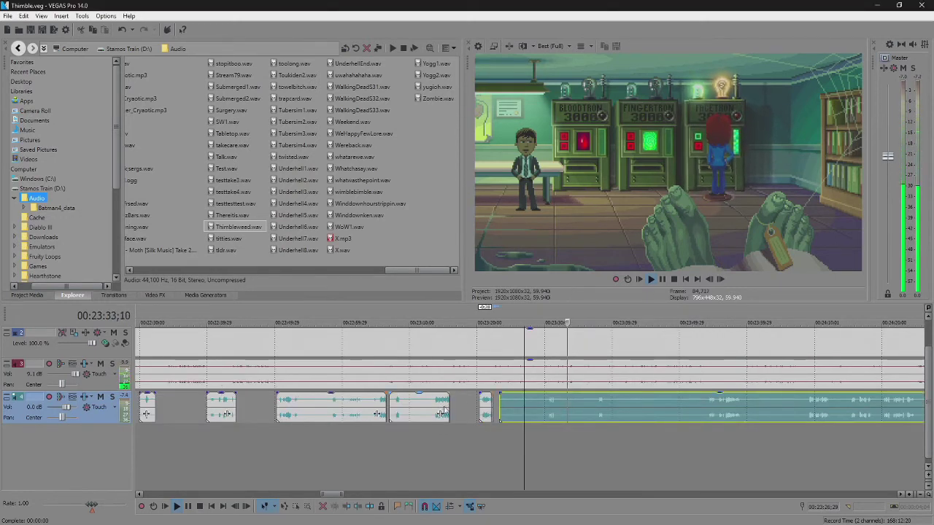
left_click_drag(503, 407, 549, 416)
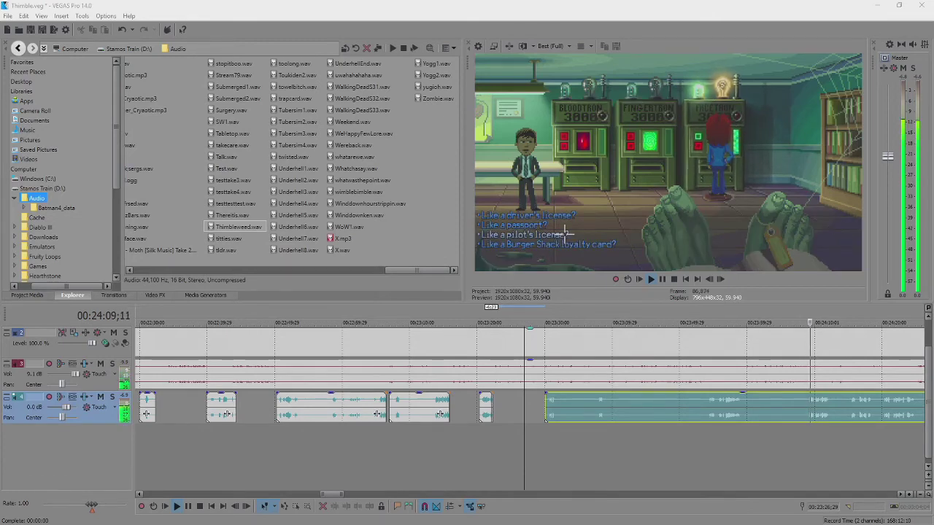
Play on, split the voice clip at 00:24:25;09 and trim the later part's start to about 00:24:29.
scroll(620, 408, "down", 3)
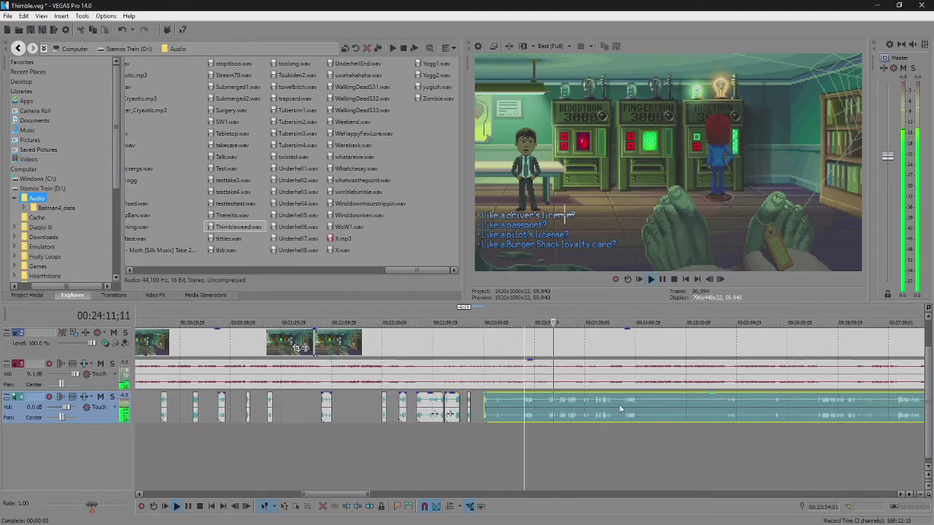
scroll(619, 408, "up", 3)
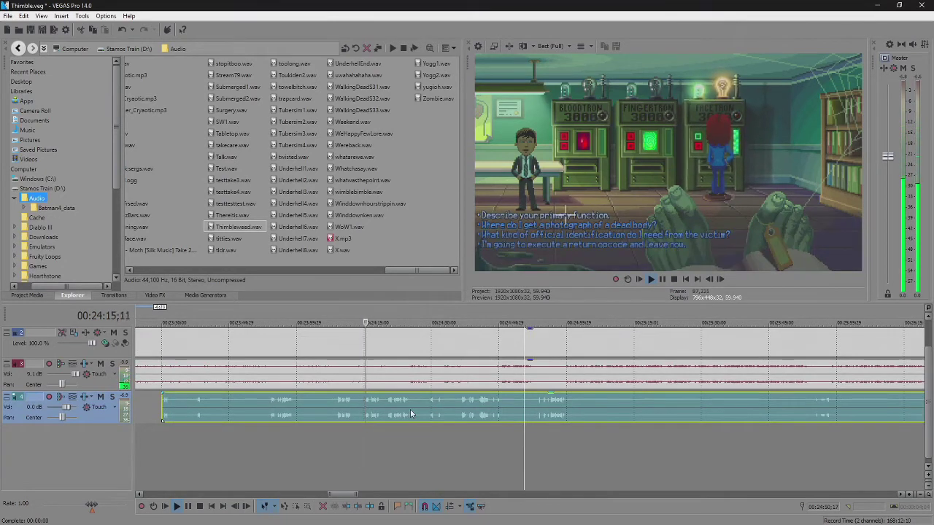
scroll(410, 414, "up", 3)
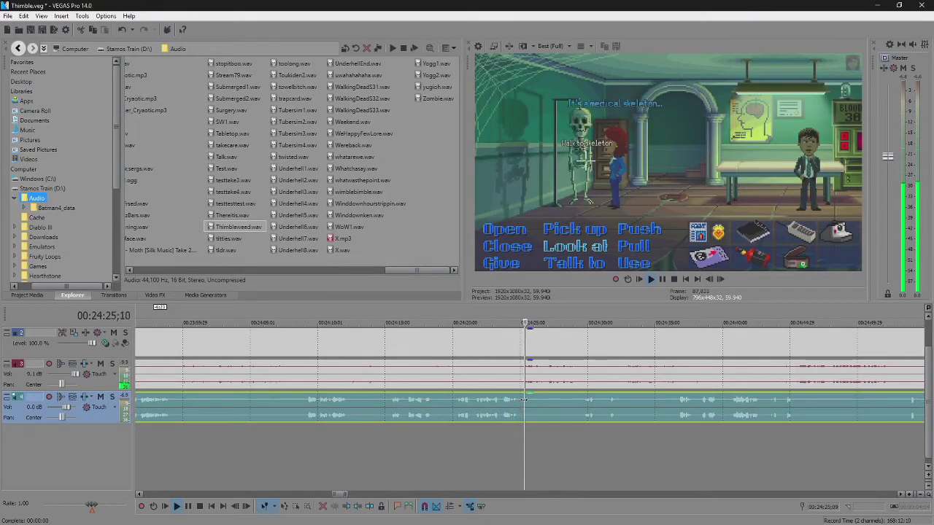
key("space")
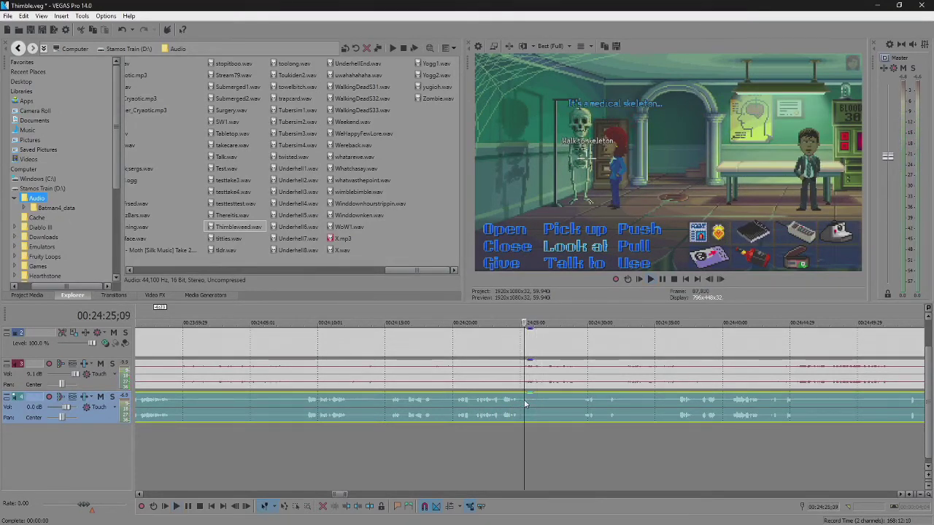
key("s")
left_click_drag(527, 405, 582, 407)
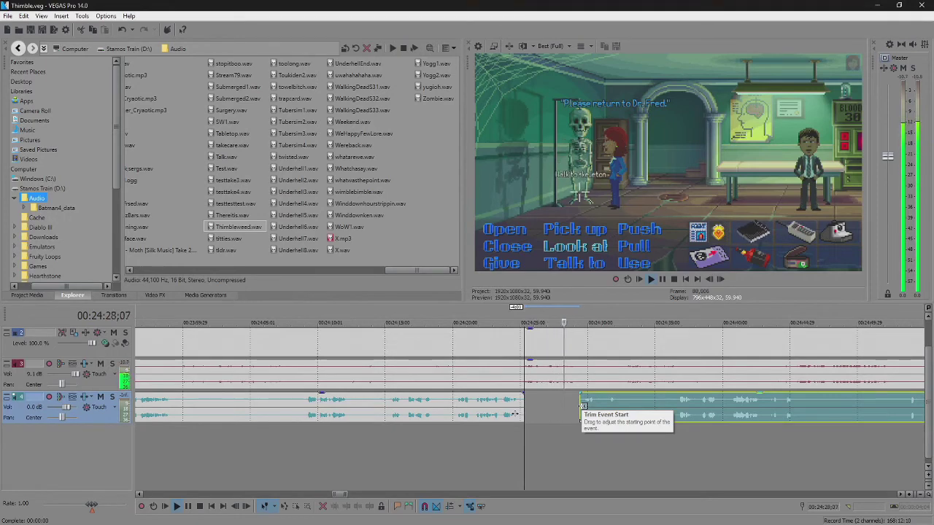
Play on, split the voice clip at about 00:24:45 and trim the later part's start to about 00:24:54.
scroll(582, 407, "up", 1)
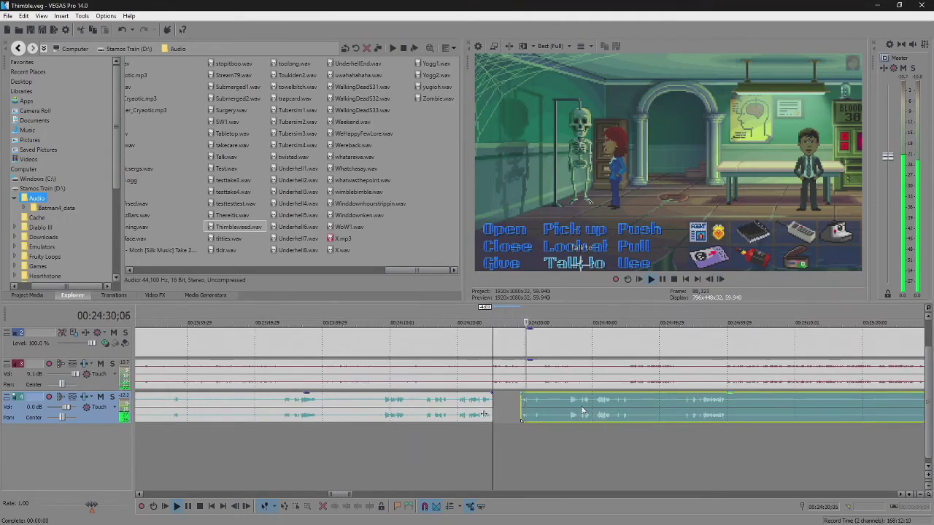
scroll(582, 410, "up", 1)
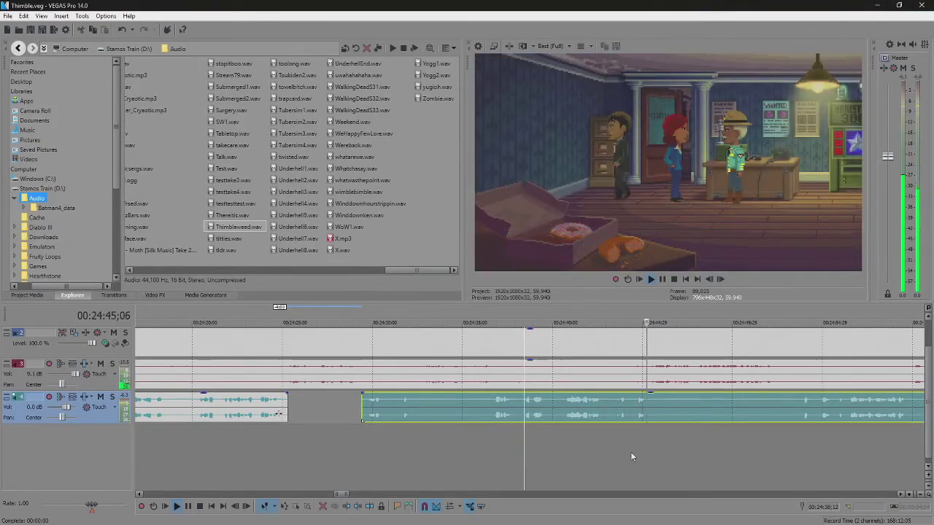
left_click(652, 413)
key("s")
key("space")
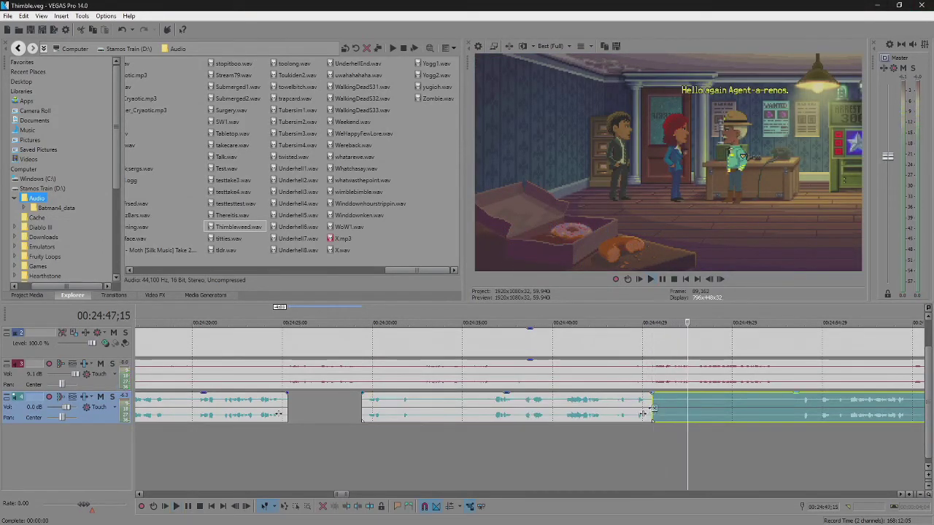
left_click_drag(653, 409, 782, 414)
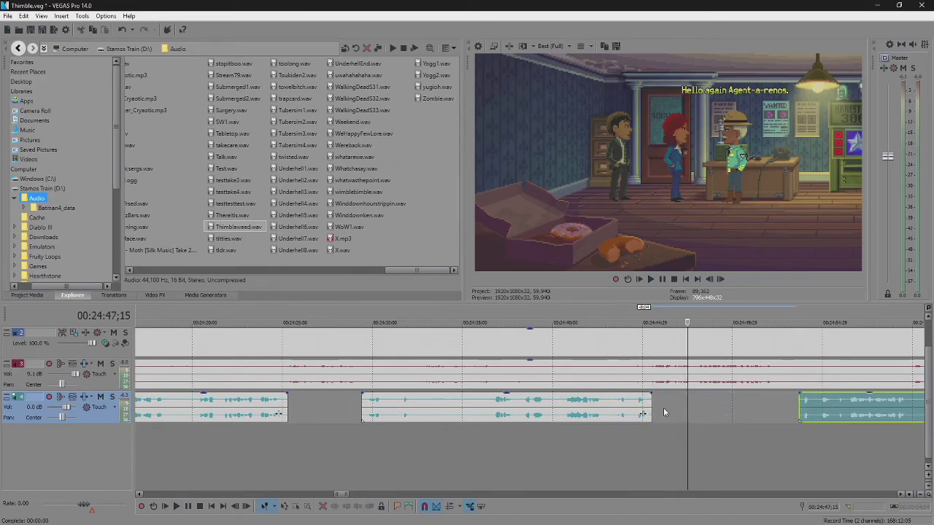
Resume playback from about 00:24:46, split the voice clip at about 00:25:00 and trim the later part's start to about 00:25:54.
left_click(659, 414)
key("space")
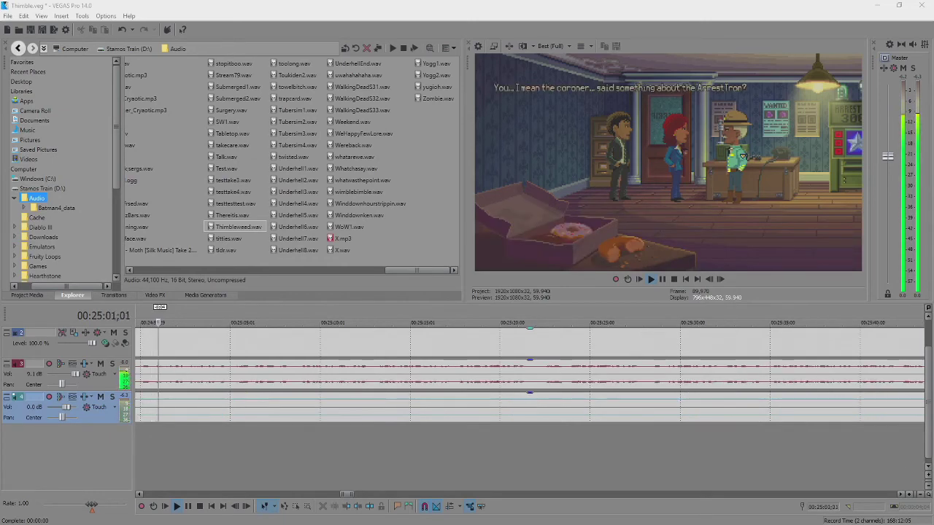
left_click(156, 403)
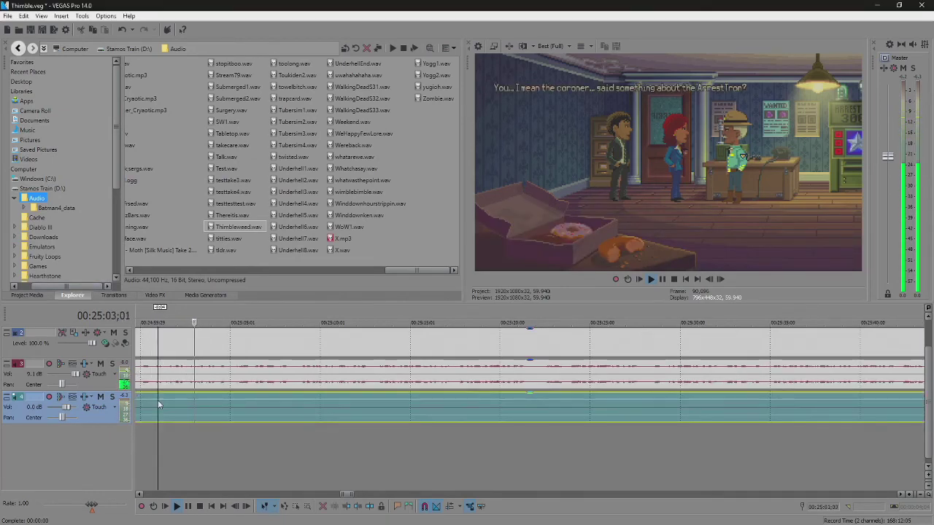
scroll(508, 410, "down", 2)
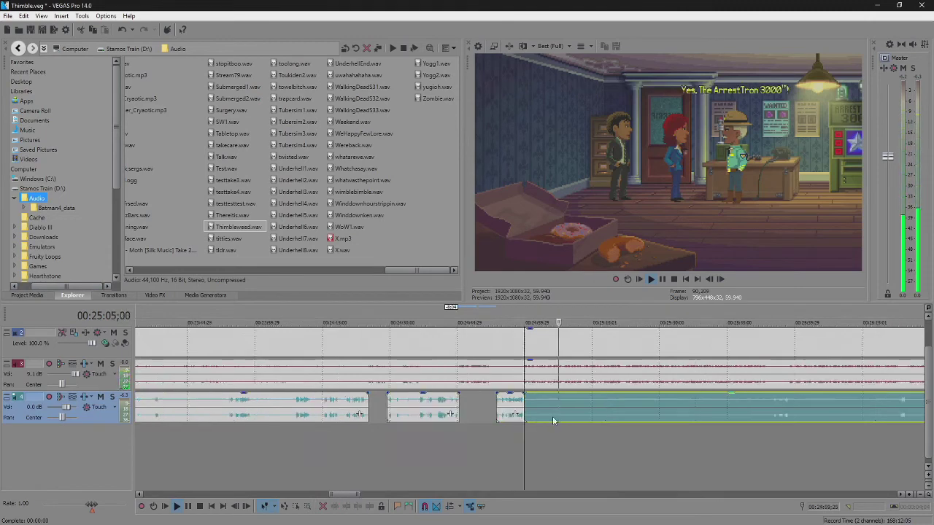
scroll(508, 410, "down", 3)
left_click_drag(525, 400, 646, 410)
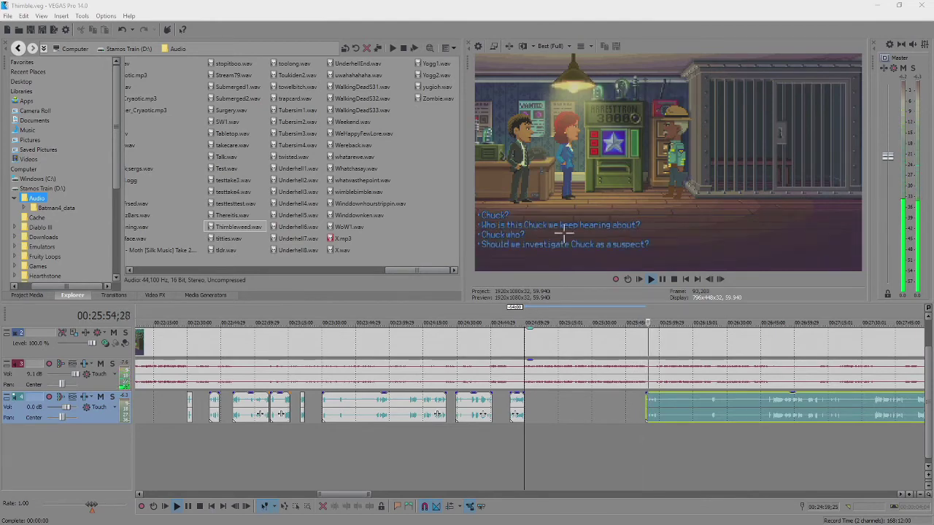
Play on, split the voice clip at 00:25:58;17 and trim the earlier part's end to about 00:25:58.
scroll(566, 402, "up", 3)
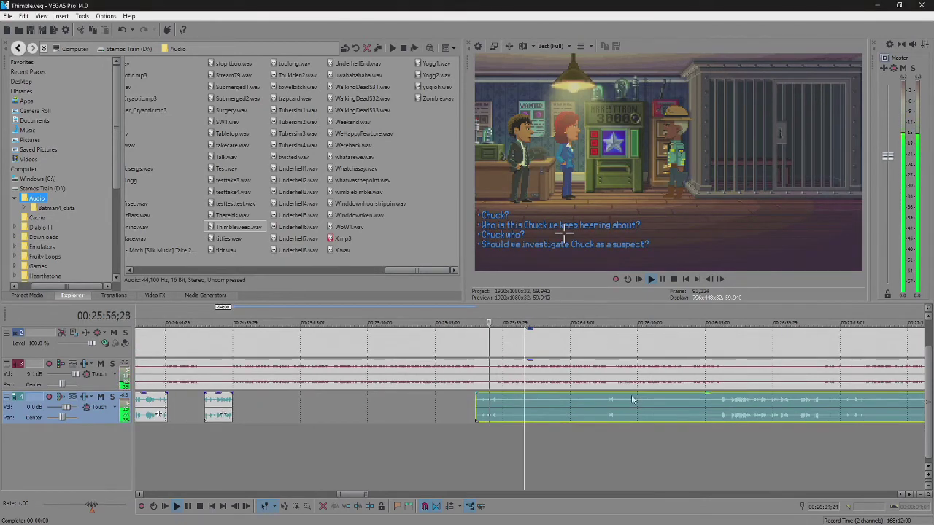
scroll(525, 401, "up", 4)
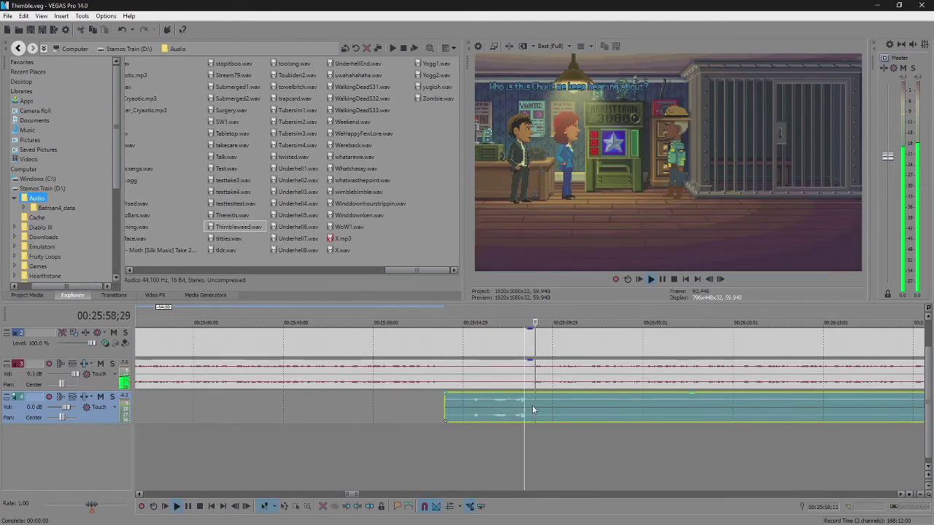
left_click(527, 403)
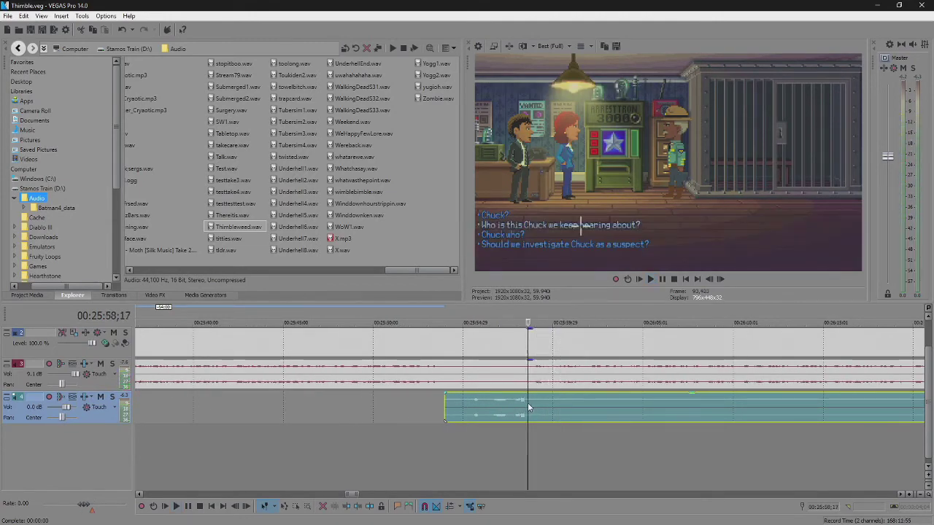
scroll(526, 403, "up", 4)
key("s")
left_click_drag(523, 403, 506, 410)
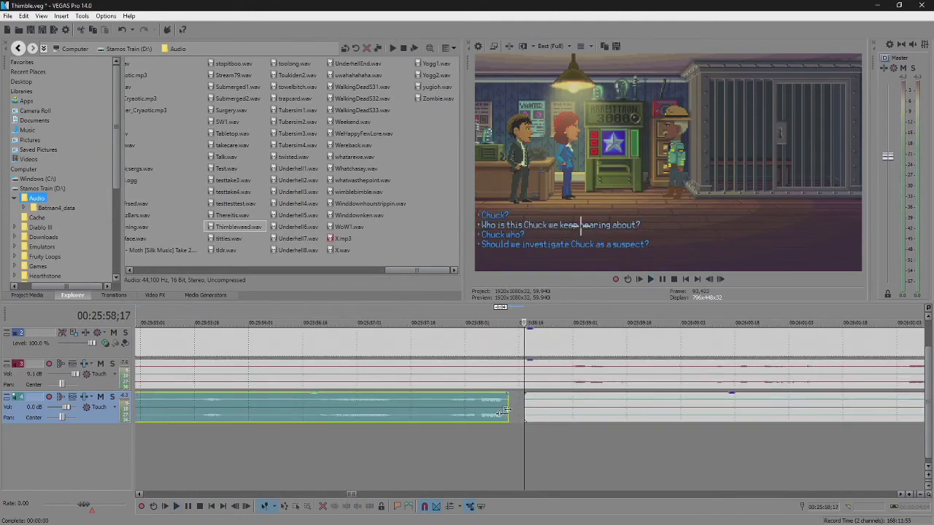
Fade out the short voice clip's end near 00:25:58 and trim the following clip's start to about 00:26:00.
scroll(526, 407, "down", 4)
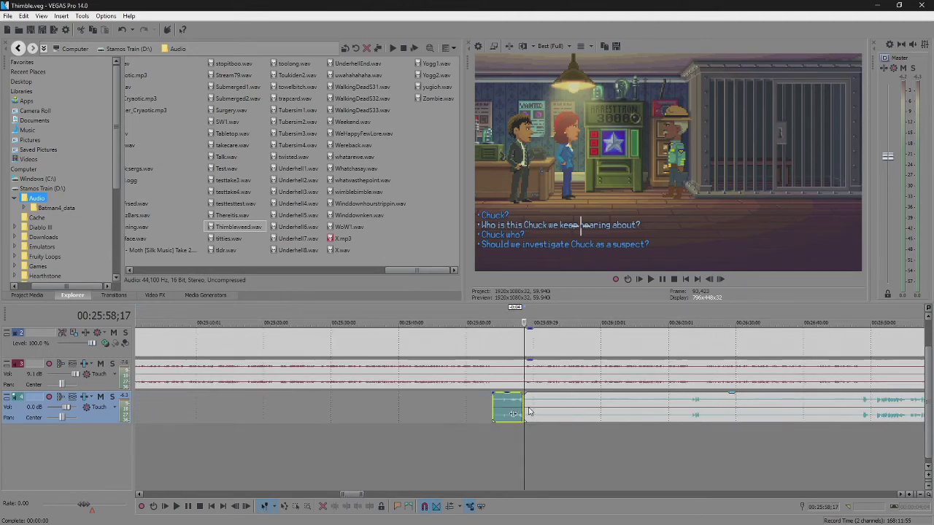
scroll(526, 411, "up", 4)
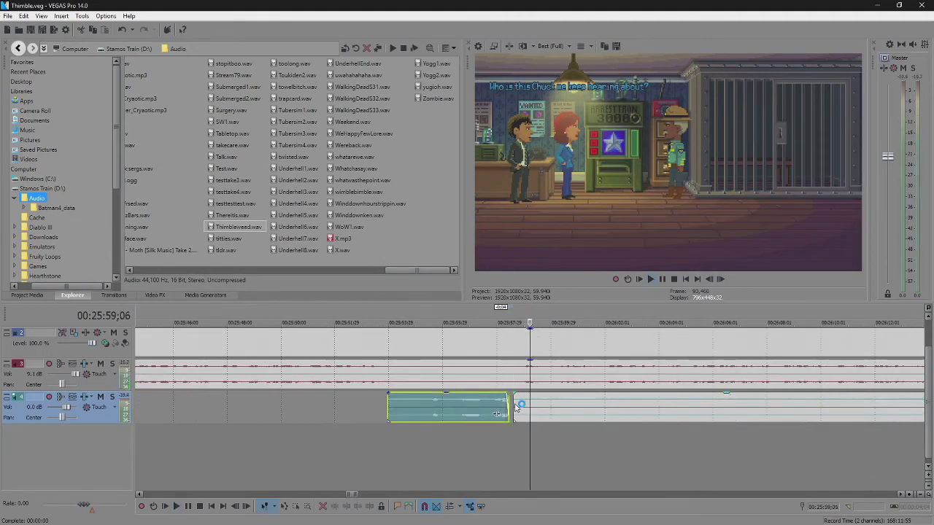
left_click_drag(514, 411, 547, 411)
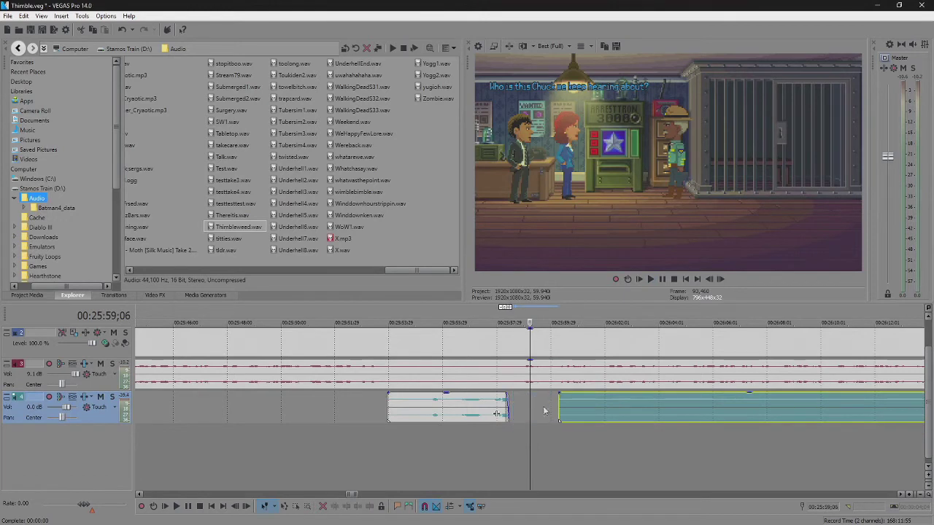
Play on from the end of the short voice clip near 00:25:58 and trim the following clip's start to about 00:26:23.
left_click(496, 414)
key("space")
scroll(496, 414, "down", 4)
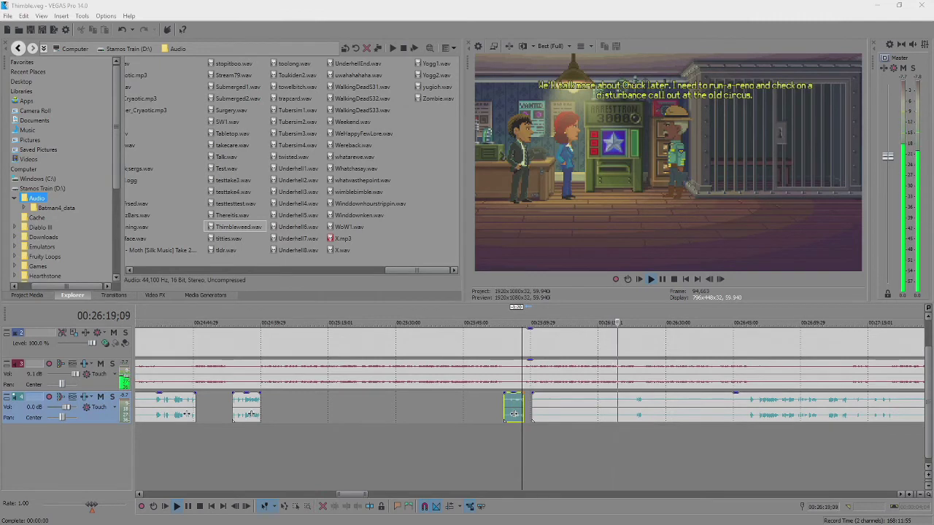
left_click(585, 411)
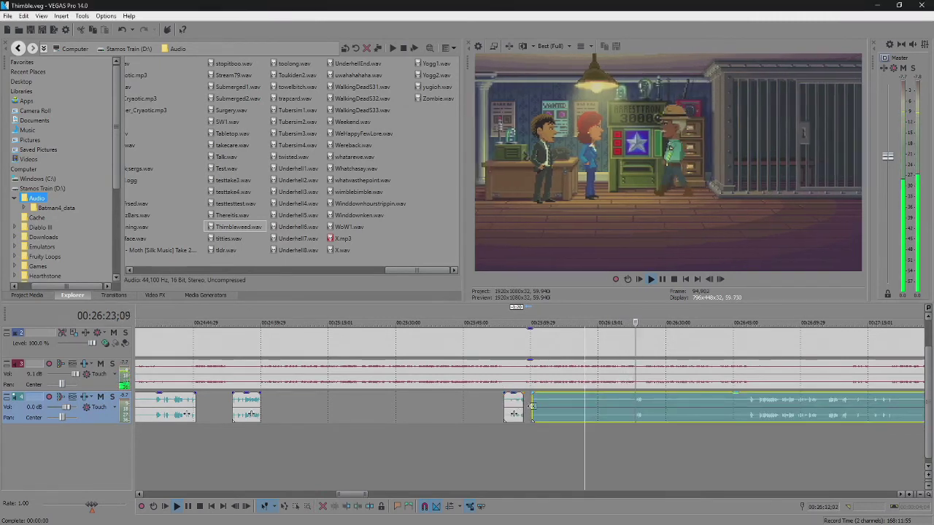
left_click_drag(528, 411, 636, 406)
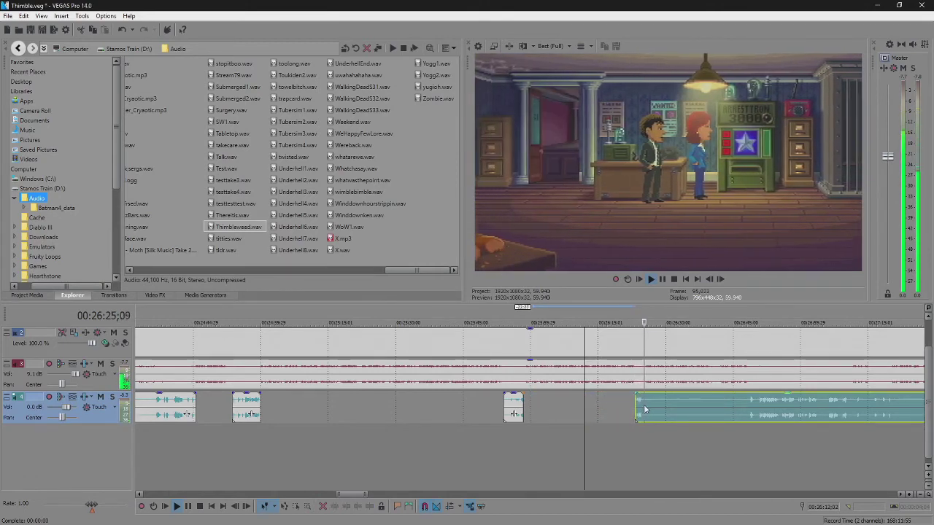
Split the voice clip at about 00:26:24 and trim the later part's start to about 00:26:48.
scroll(640, 412, "up", 5)
left_click(504, 408)
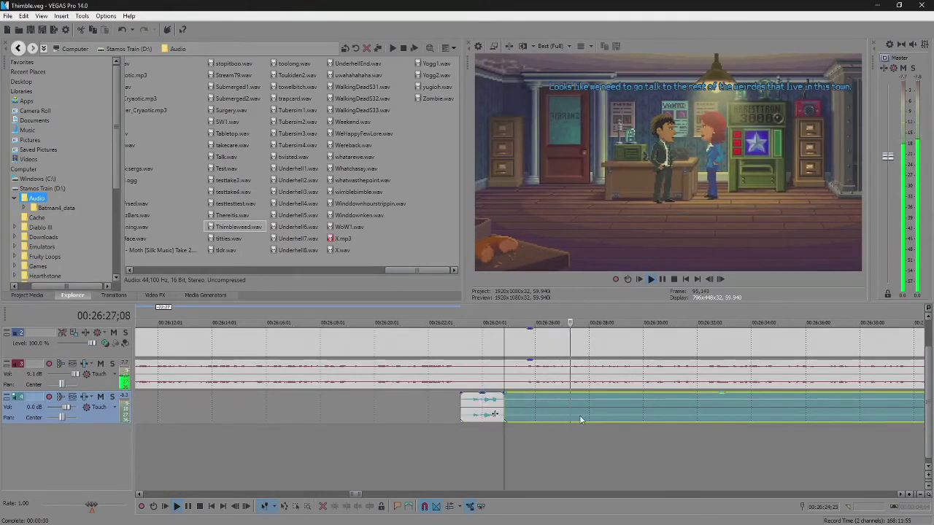
scroll(518, 407, "down", 5)
left_click_drag(523, 398, 632, 403)
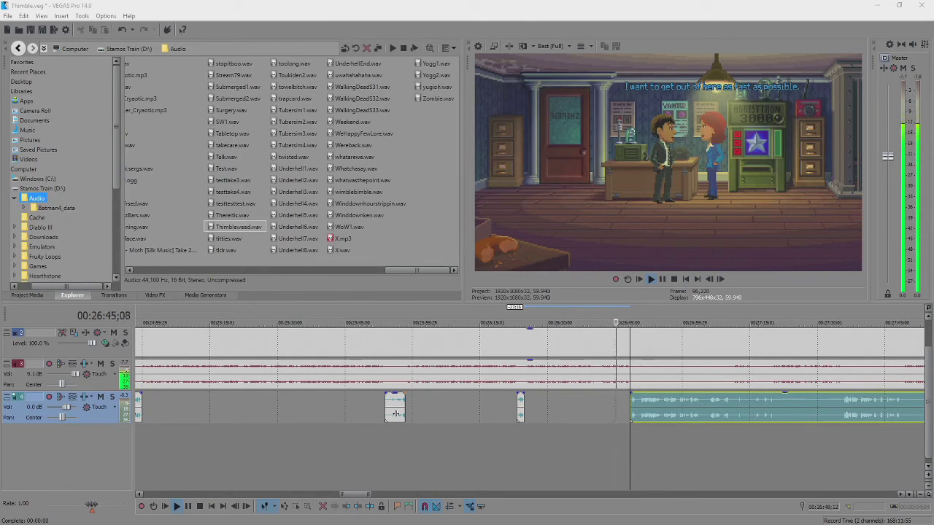
Play through the next commentary, split the voice clip at 00:27:10;18 and trim the later part's start to about 00:27:16.
scroll(482, 396, "up", 4)
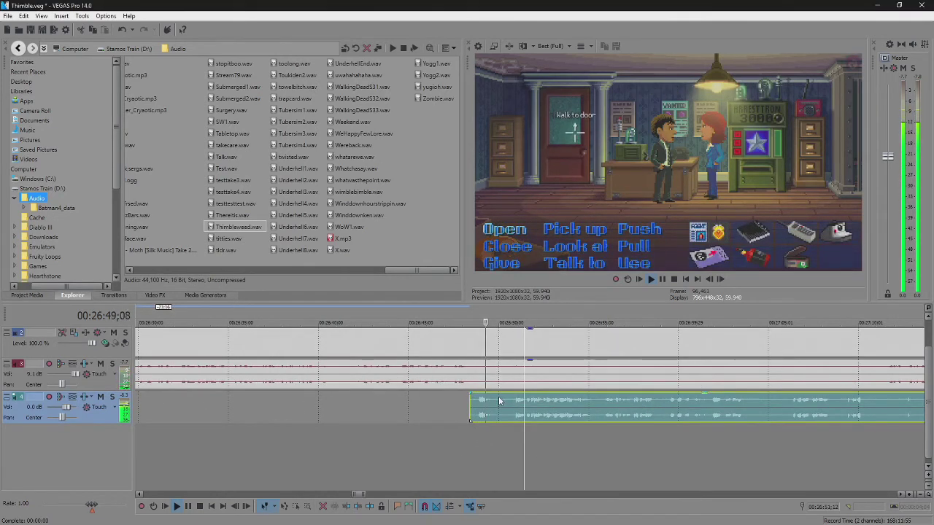
key("space")
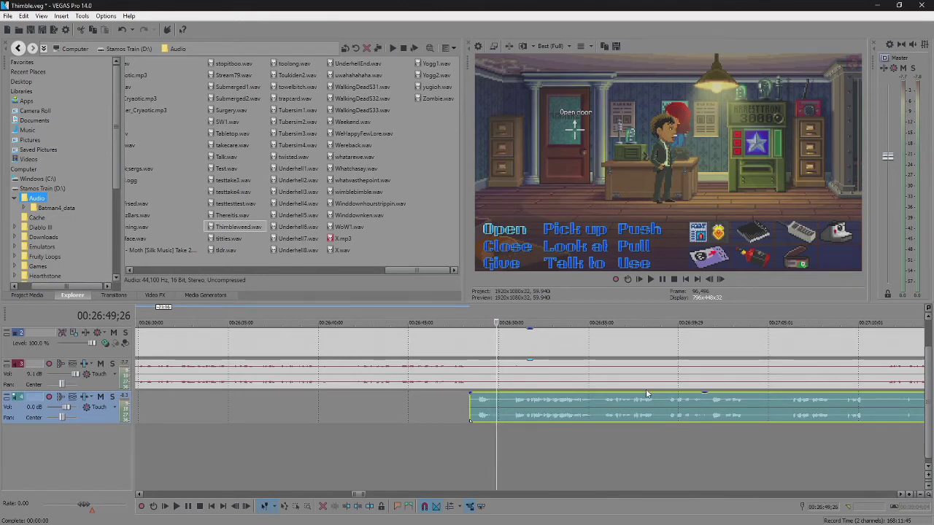
key("space")
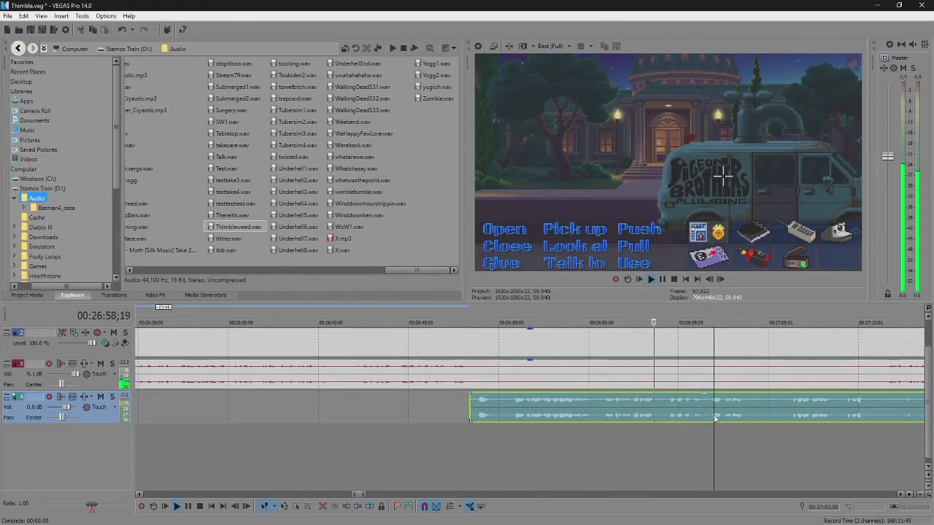
left_click(585, 404)
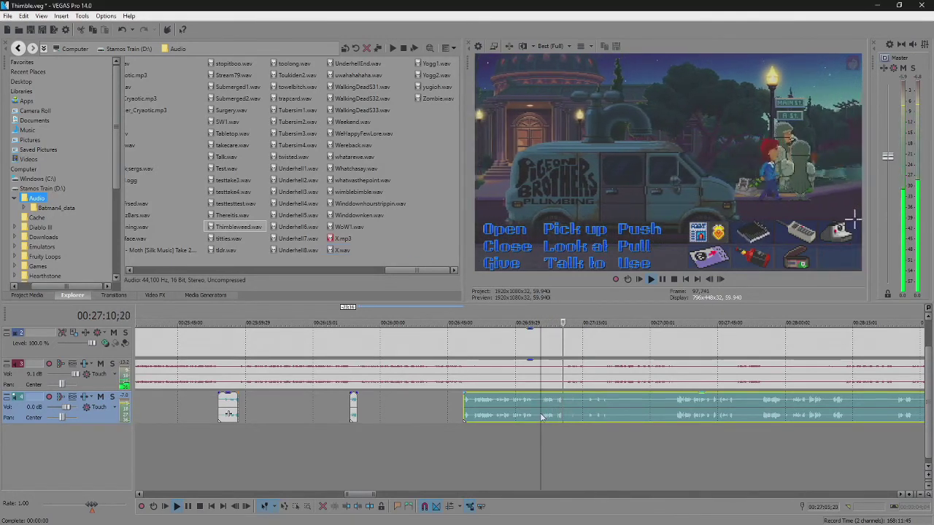
key("space")
scroll(545, 417, "up", 5)
key("space")
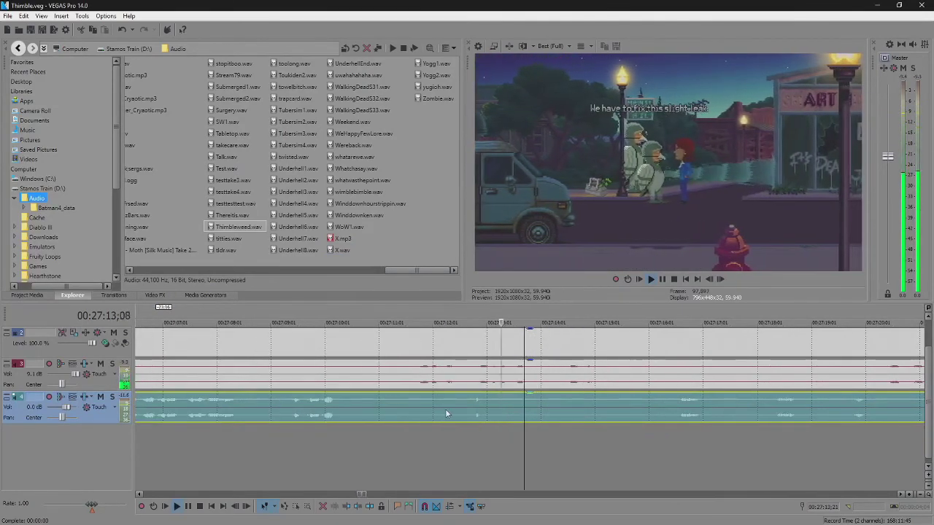
left_click(356, 413)
key("s")
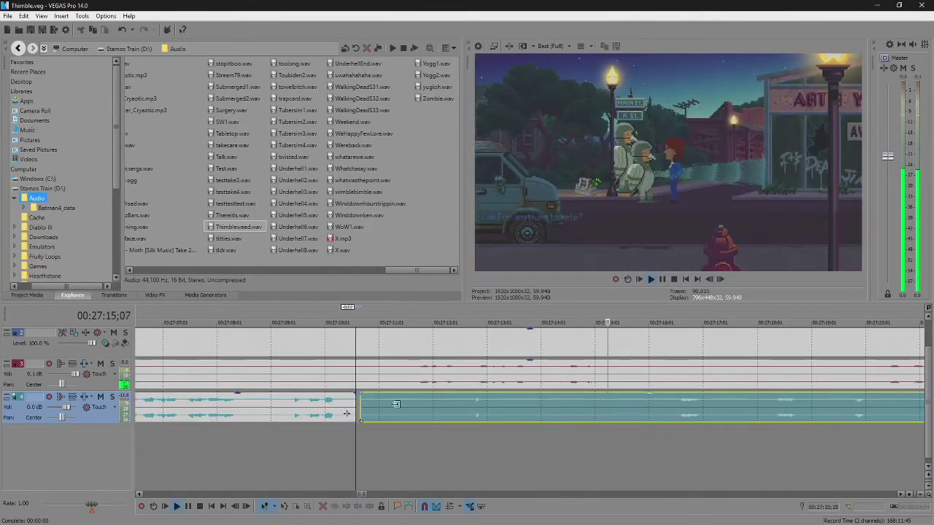
left_click_drag(359, 413, 655, 410)
Split the voice clip at 00:27:20;03 and trim the later part's start to about 00:27:22.
scroll(656, 411, "down", 5)
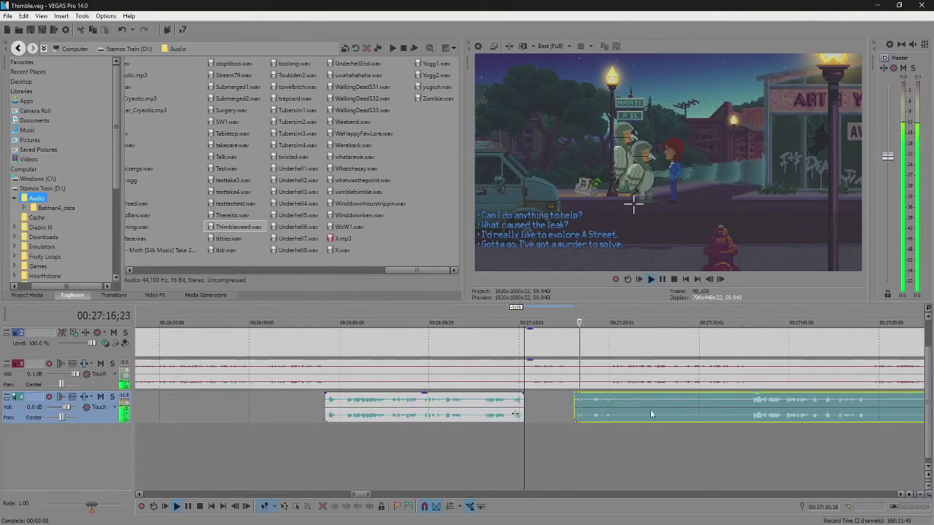
left_click(609, 408)
scroll(610, 407, "up", 4)
key("s")
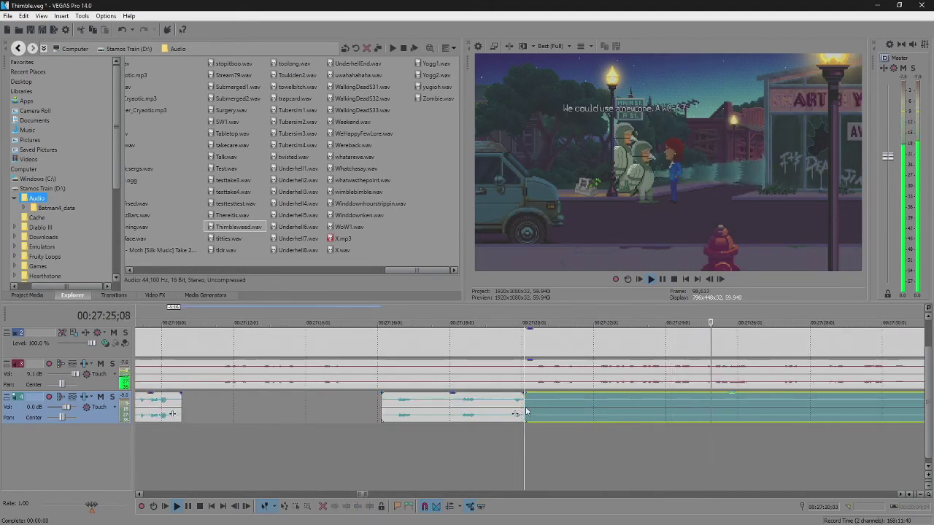
left_click_drag(524, 406, 588, 407)
Replay the short voice clip's end from about 00:27:19 and trim the following clip's start to about 00:27:35.
left_click(502, 402)
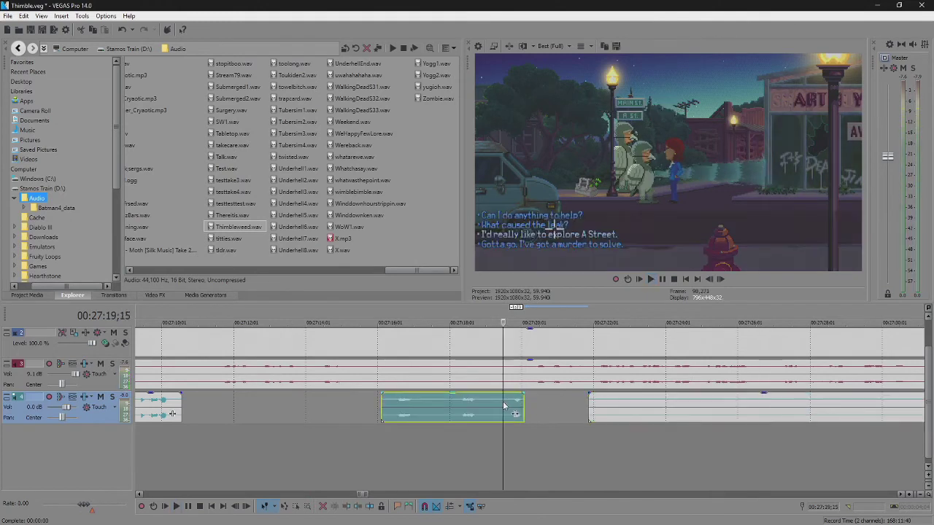
scroll(551, 417, "down", 5)
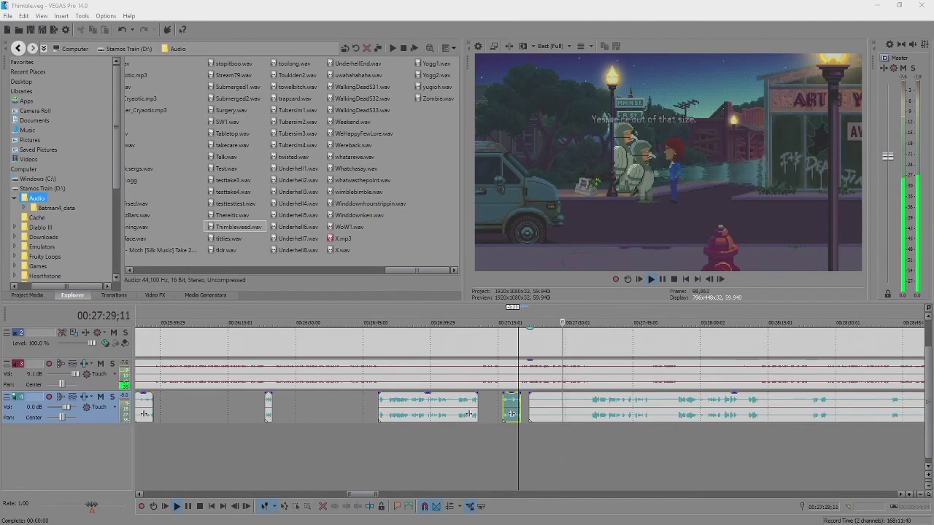
left_click_drag(529, 408, 585, 408)
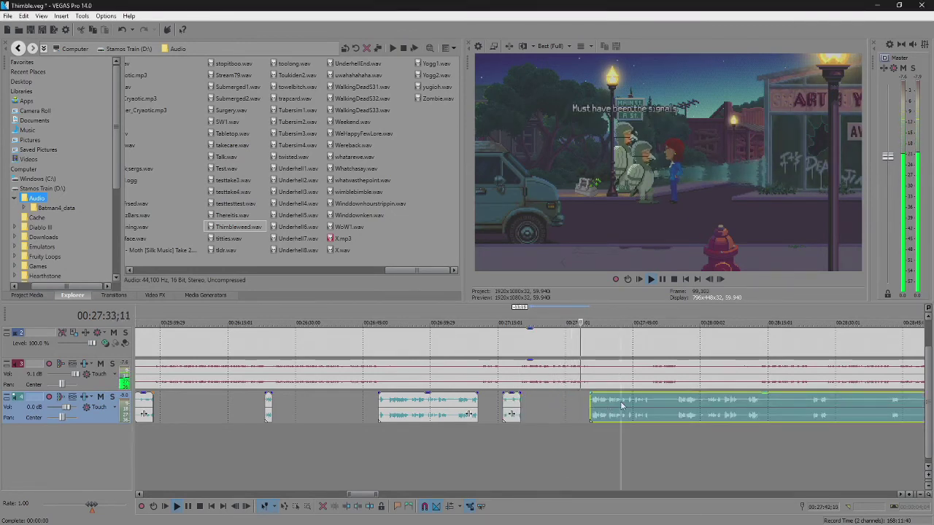
Play on, split the voice clip at 00:27:48;07 and trim the later part's start to about 00:27:55.
scroll(621, 405, "down", 3)
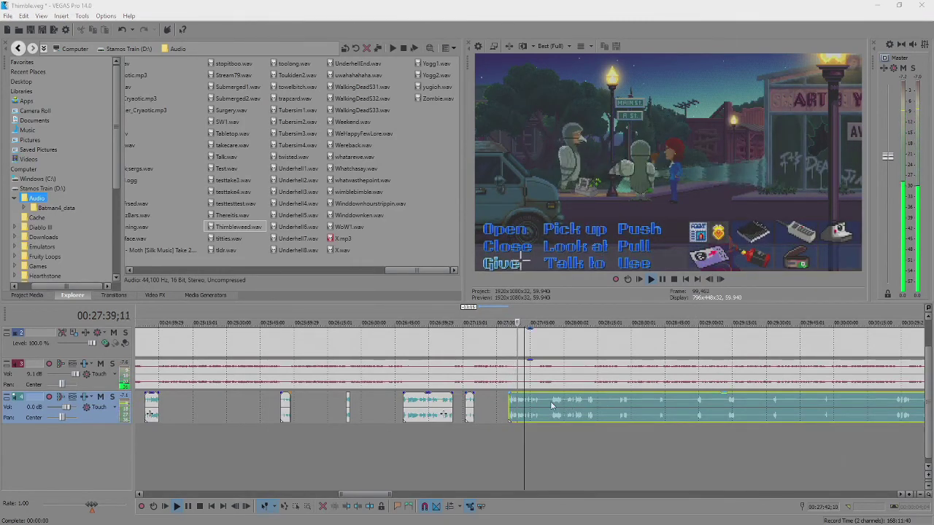
scroll(551, 405, "up", 3)
key("Return")
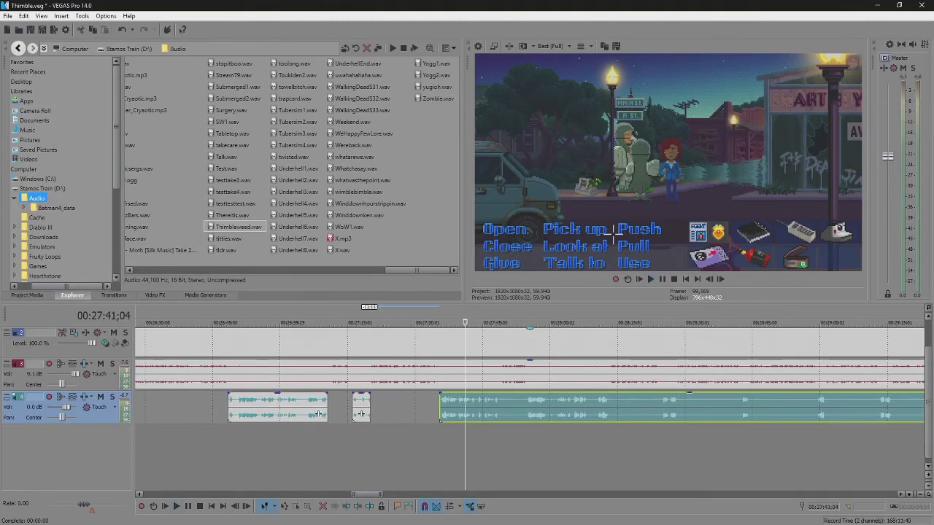
key("space")
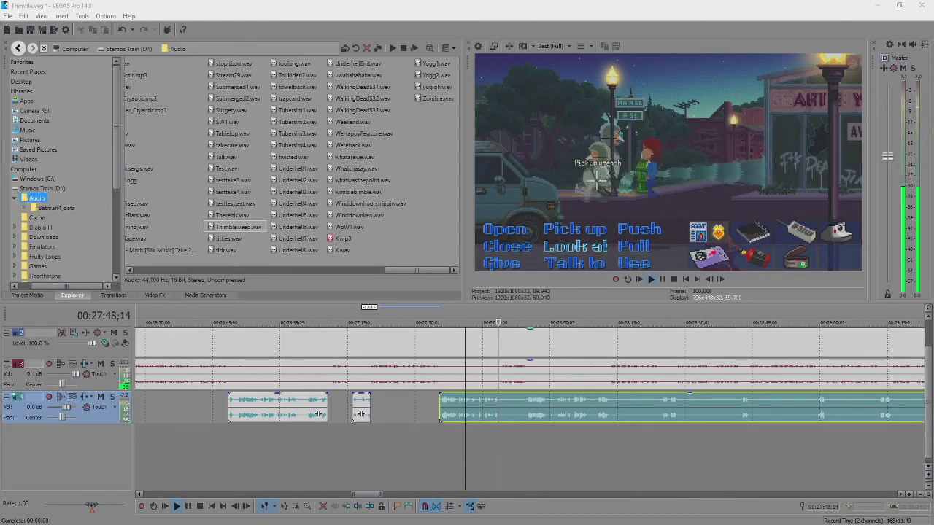
scroll(458, 407, "up", 4)
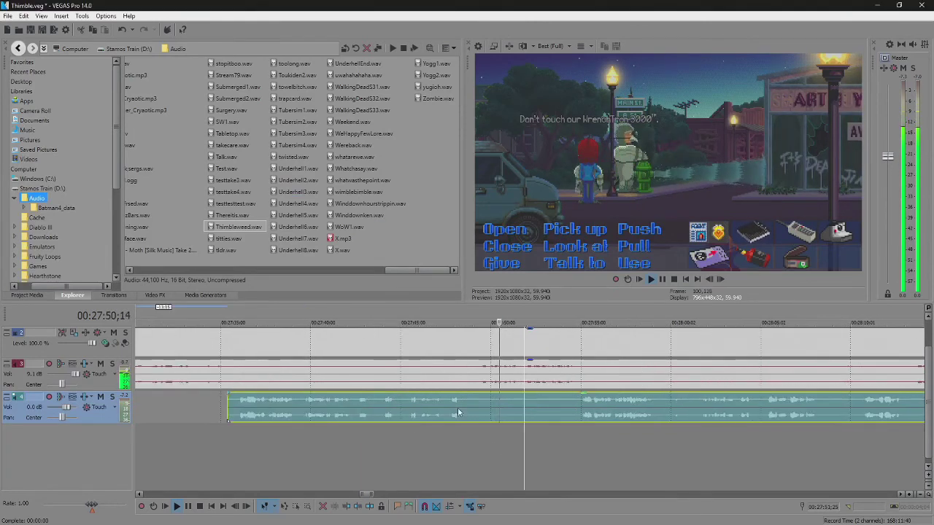
left_click(459, 409)
key("s")
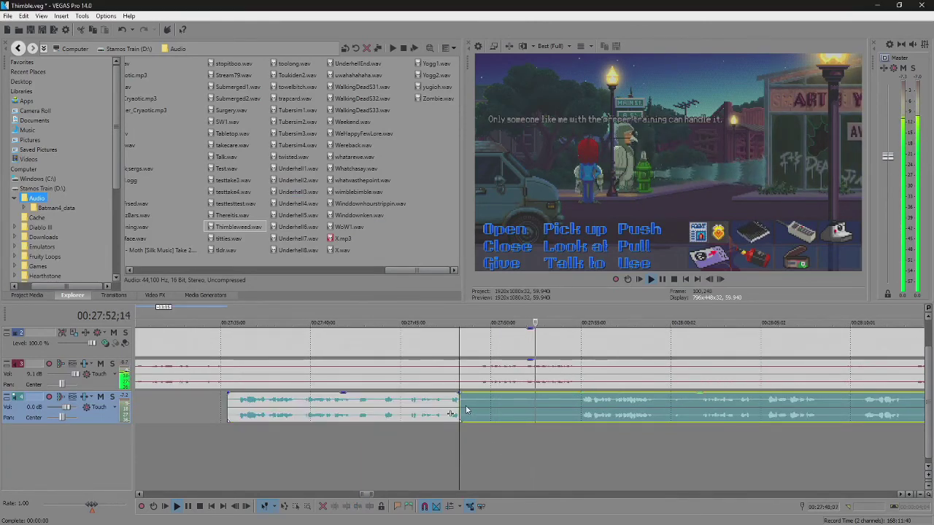
left_click_drag(460, 403, 581, 413)
Trim the end of the voice clip before the gap slightly to about 00:27:48;04 and replay its ending.
left_click(449, 410)
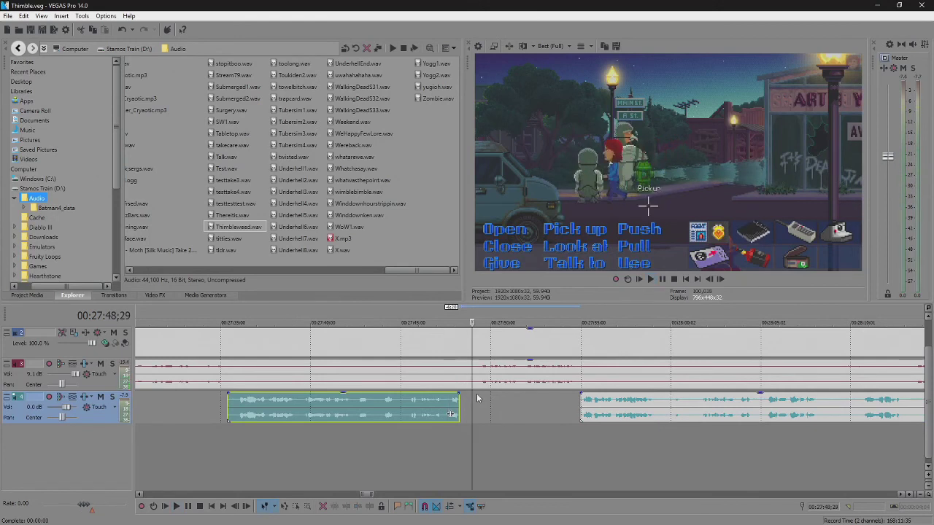
key("space")
scroll(451, 414, "up", 10)
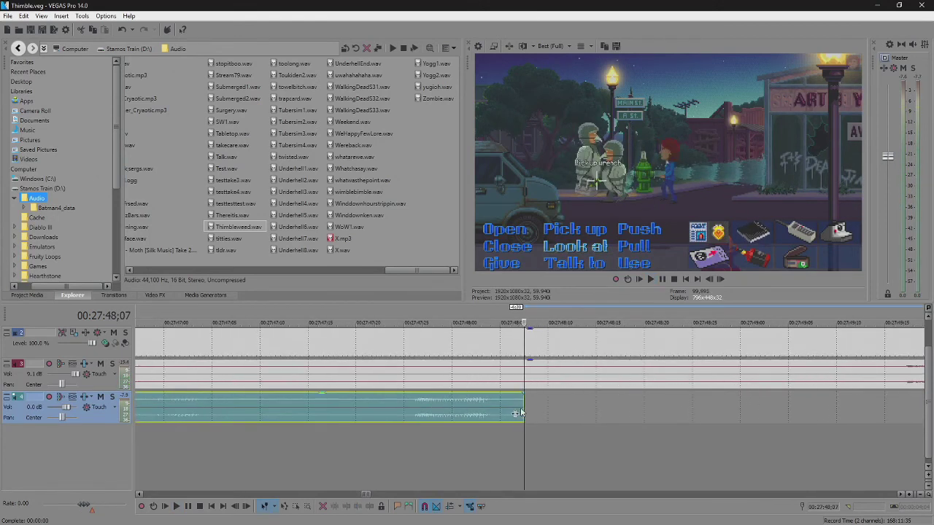
left_click_drag(523, 405, 501, 405)
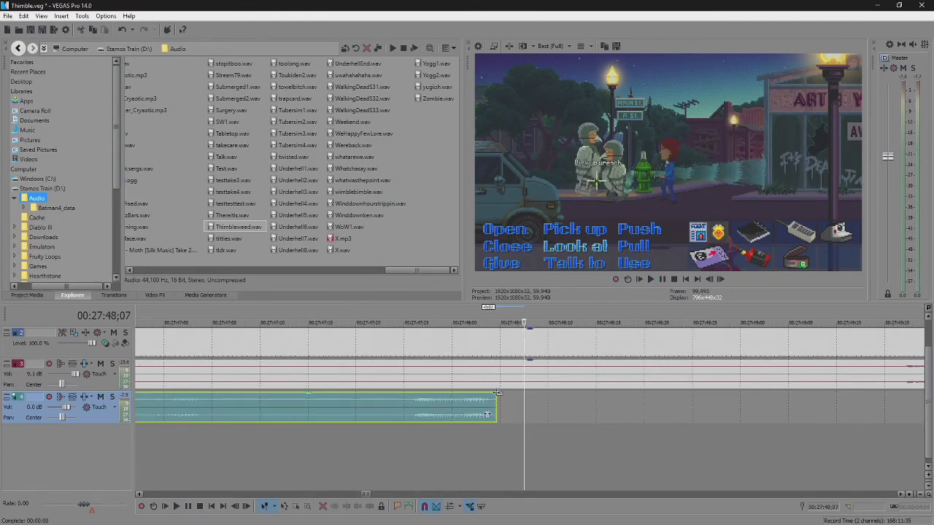
left_click(409, 402)
key("space")
scroll(823, 443, "down", 10)
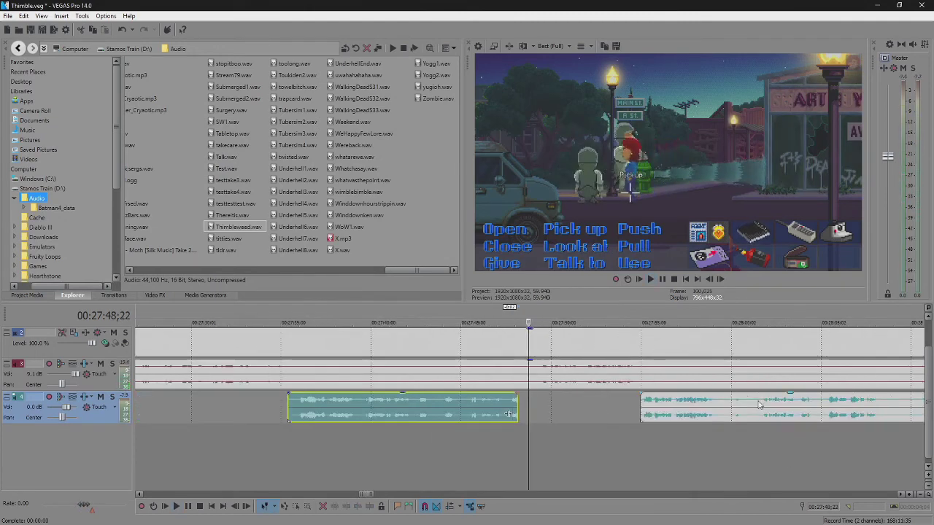
Play on into the diner scene, split the voice clip at 00:28:13;12 and trim the later part's start to about 00:28:24.
left_click(625, 414)
key("space")
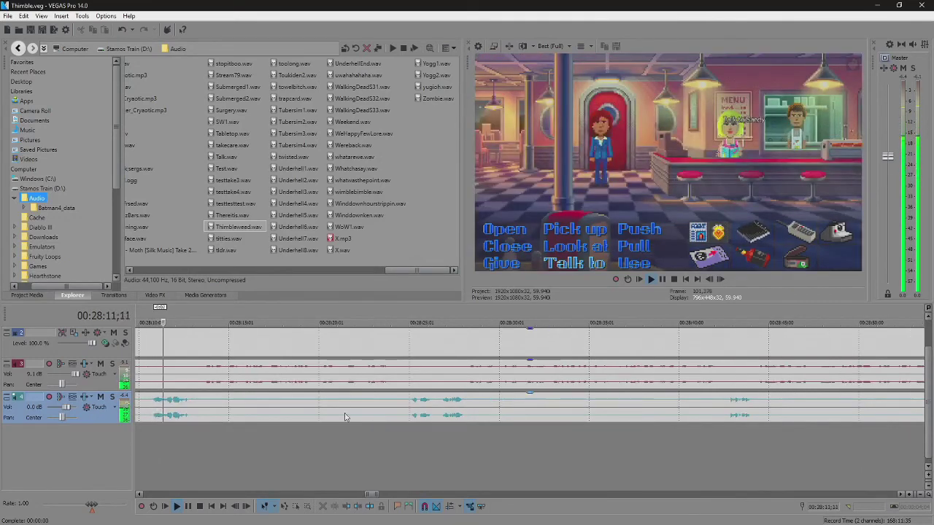
scroll(345, 417, "down", 3)
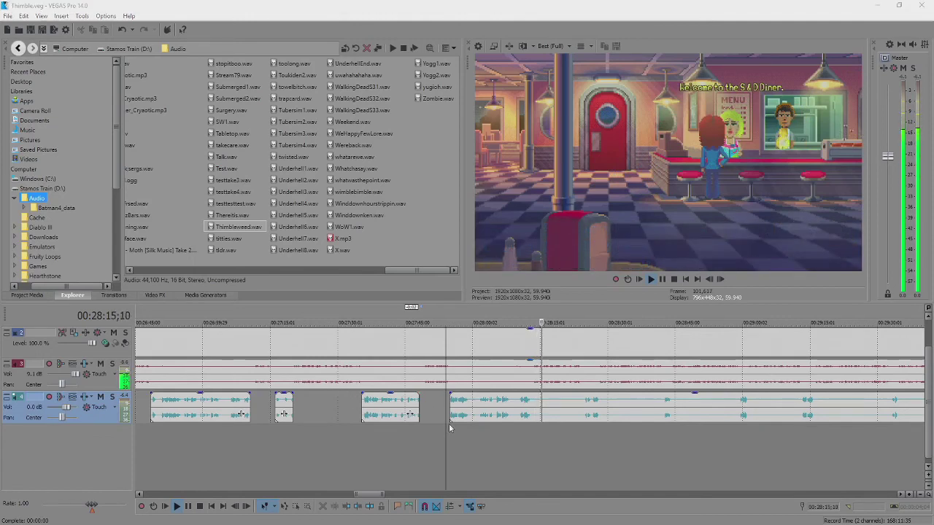
left_click(554, 407)
scroll(554, 408, "up", 3)
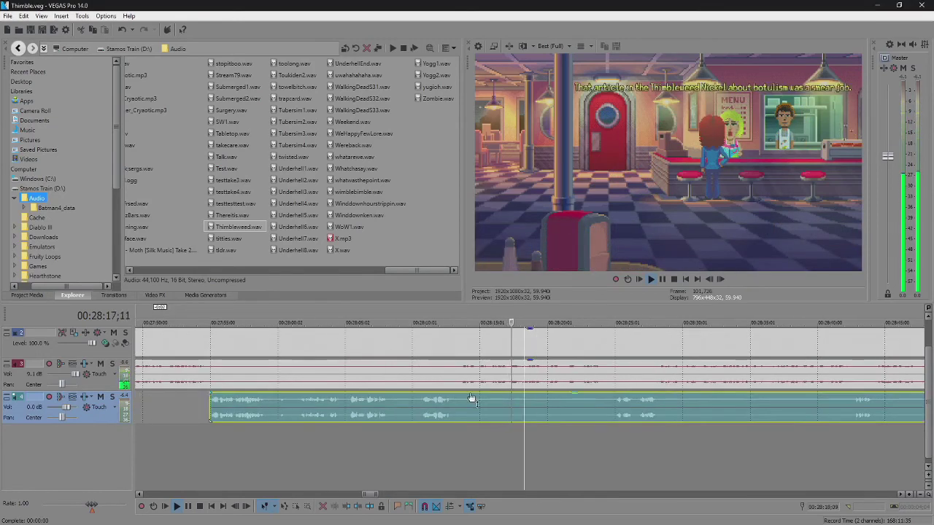
left_click_drag(457, 405, 604, 410)
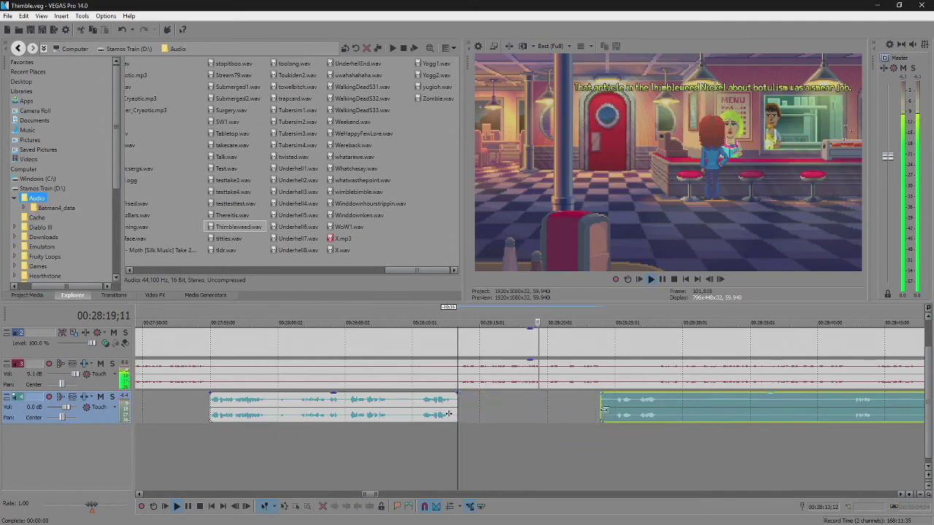
Split the voice clip at 00:28:28;04, trim the later part's start to about 00:28:42 and play on to about 00:28:54.
scroll(580, 414, "down", 4)
scroll(556, 411, "up", 4)
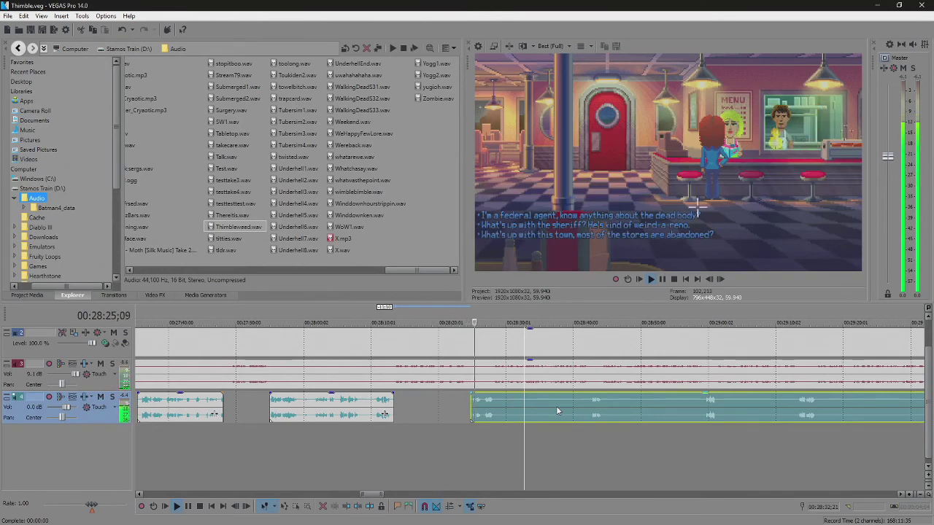
scroll(557, 411, "up", 4)
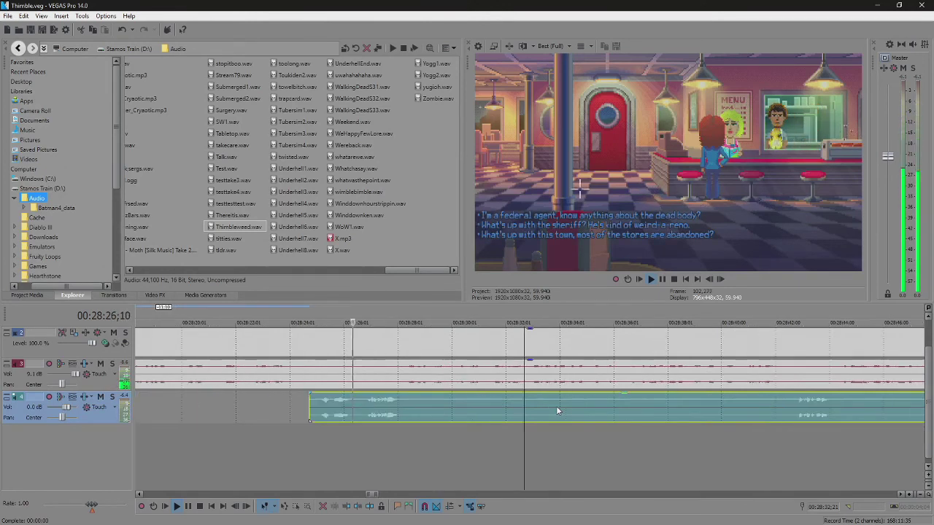
left_click(401, 403)
key("s")
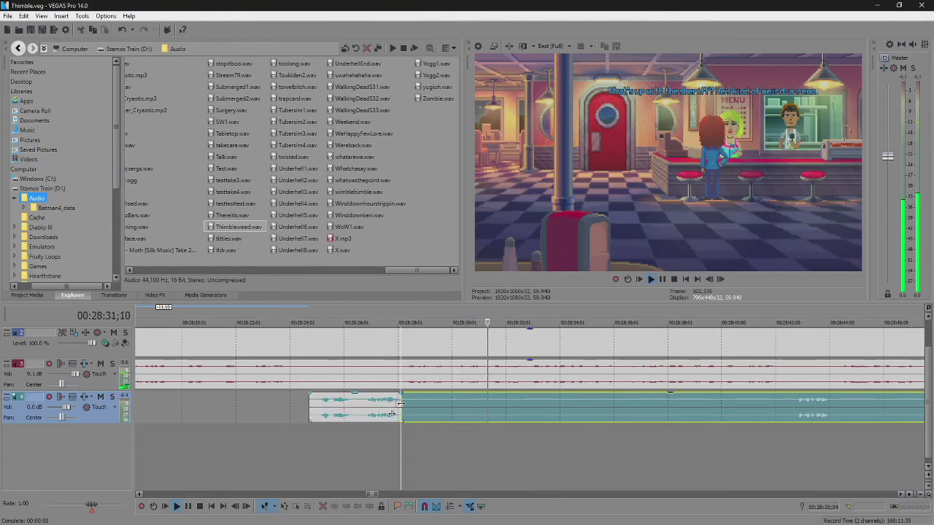
left_click_drag(400, 403, 795, 419)
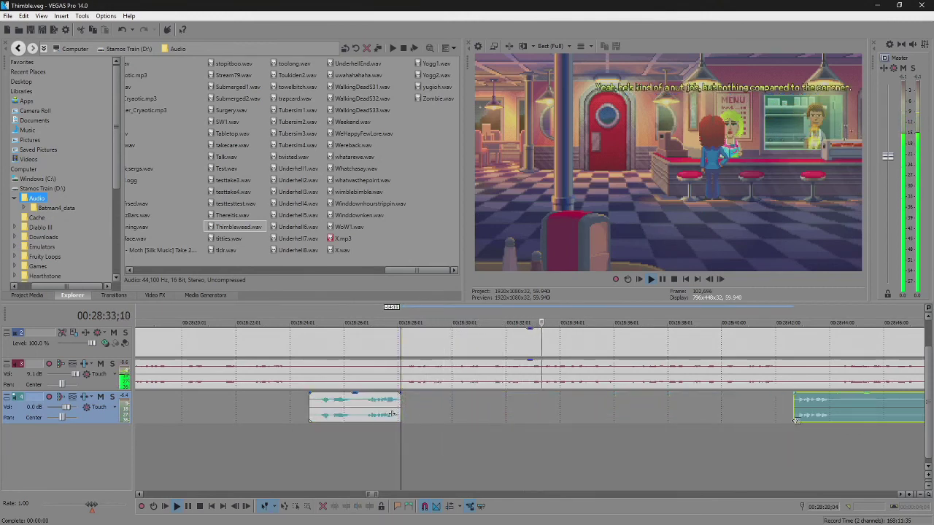
scroll(590, 400, "down", 5)
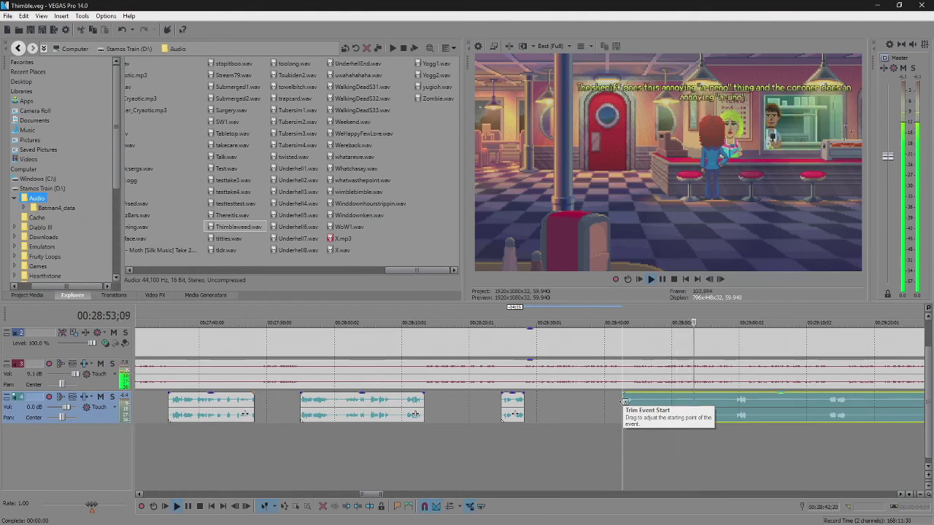
key("space")
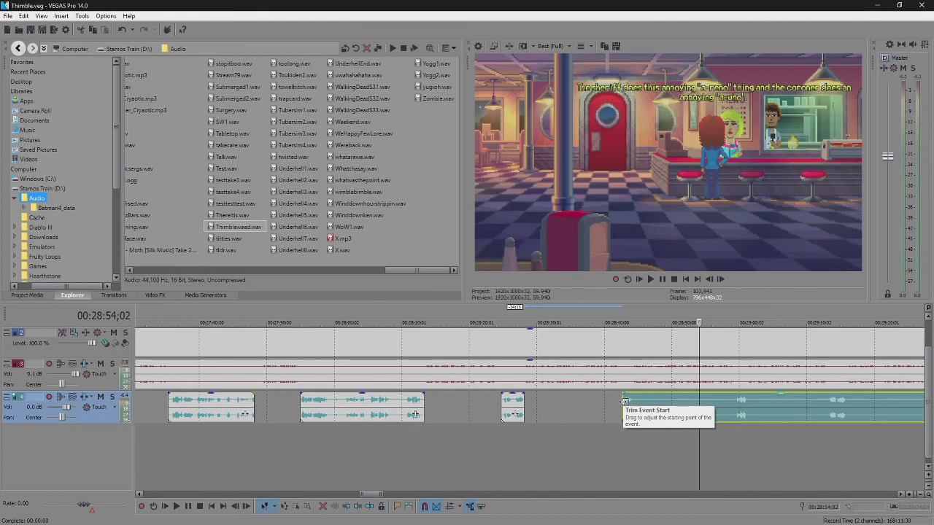
Split the voice clip at 00:28:44;15 and trim the later part's start to about 00:28:59.
left_click(634, 409)
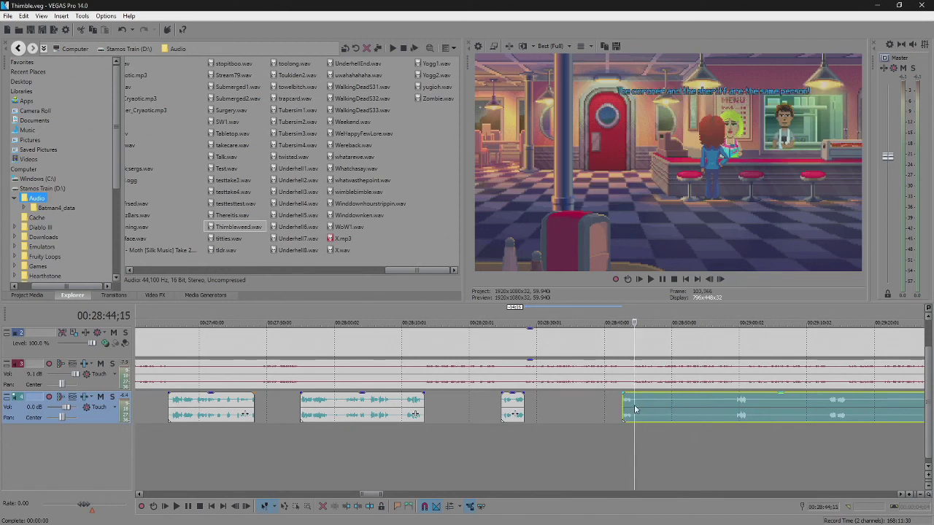
key("s")
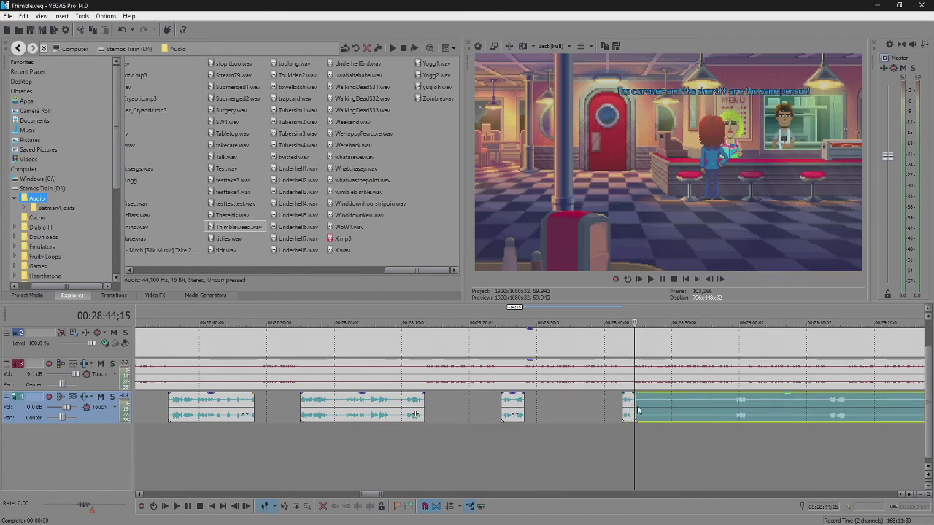
left_click_drag(636, 405, 742, 396)
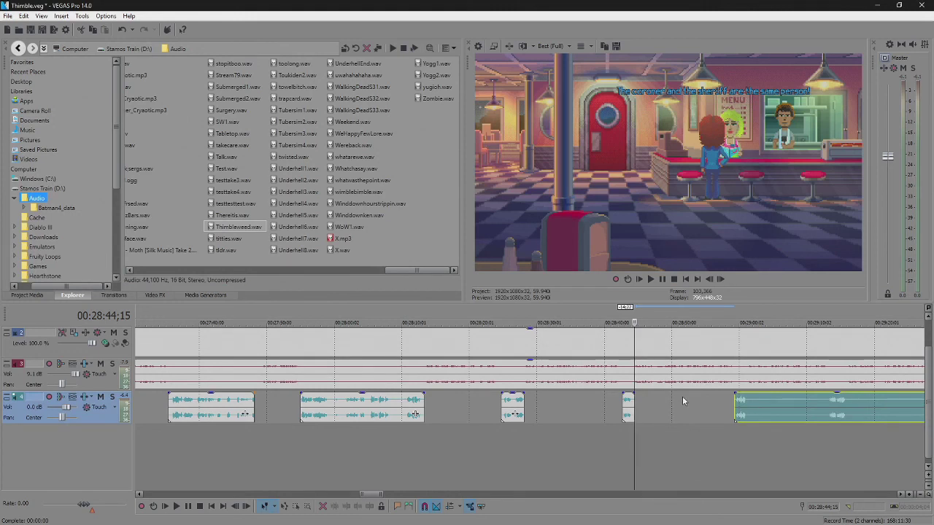
Play on from about 00:28:51, split the voice clip at about 00:29:01 and trim the later part's start to about 00:29:13.
left_click(682, 396)
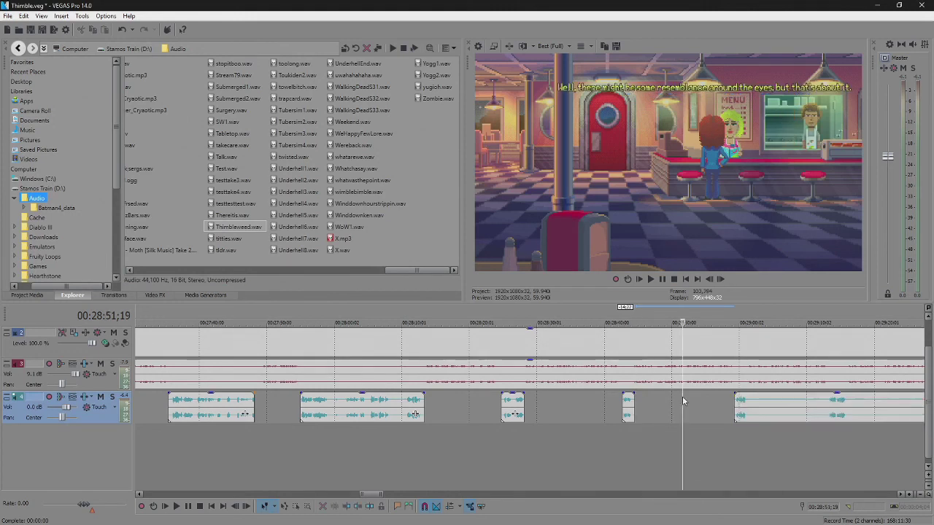
scroll(684, 397, "up", 5)
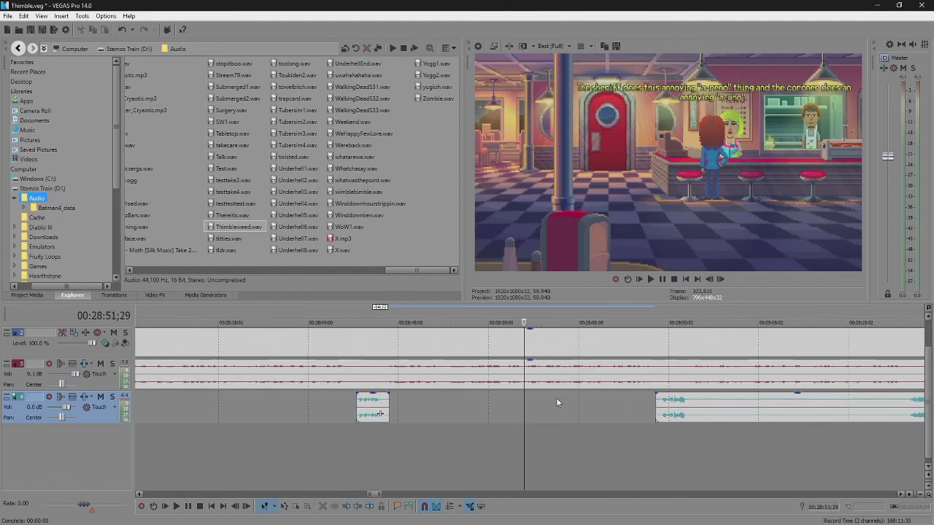
key("space")
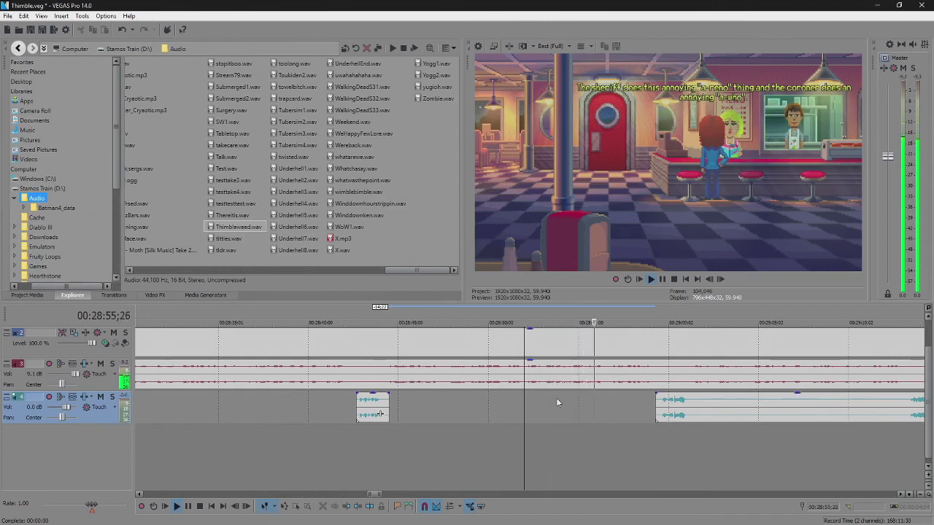
scroll(555, 398, "down", 3)
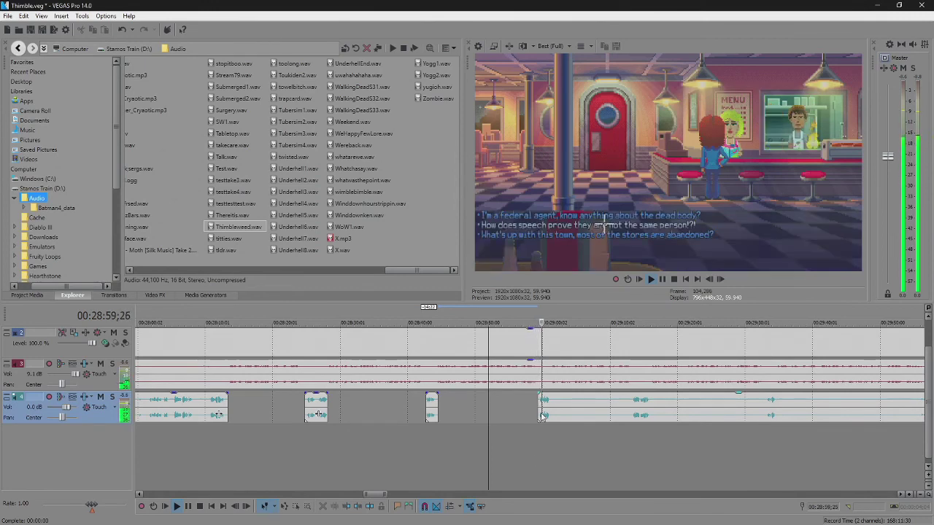
left_click(561, 408)
scroll(561, 409, "up", 4)
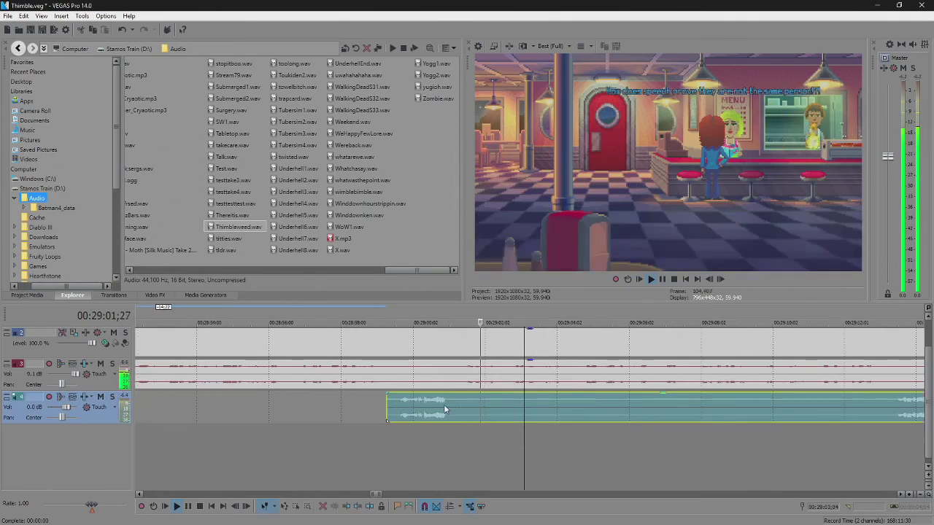
key("s")
scroll(456, 410, "down", 5)
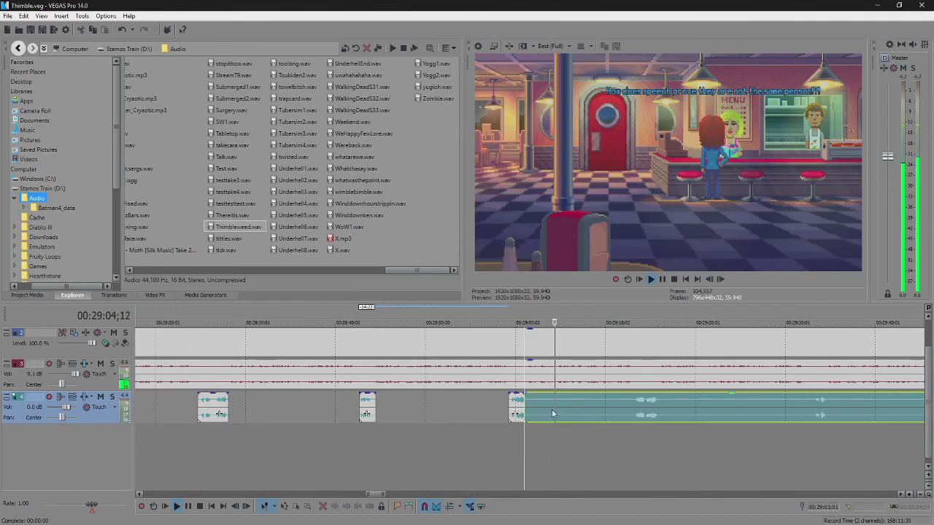
left_click_drag(525, 413, 636, 413)
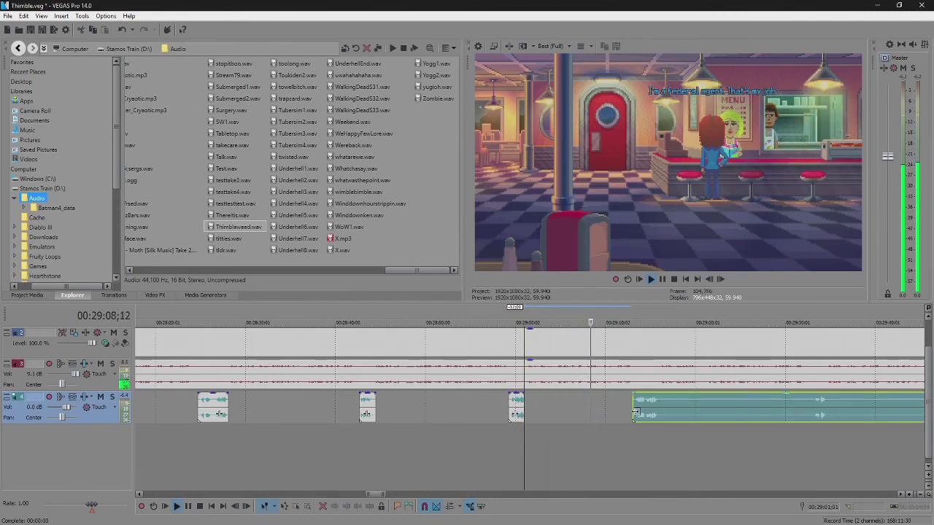
scroll(661, 407, "down", 3)
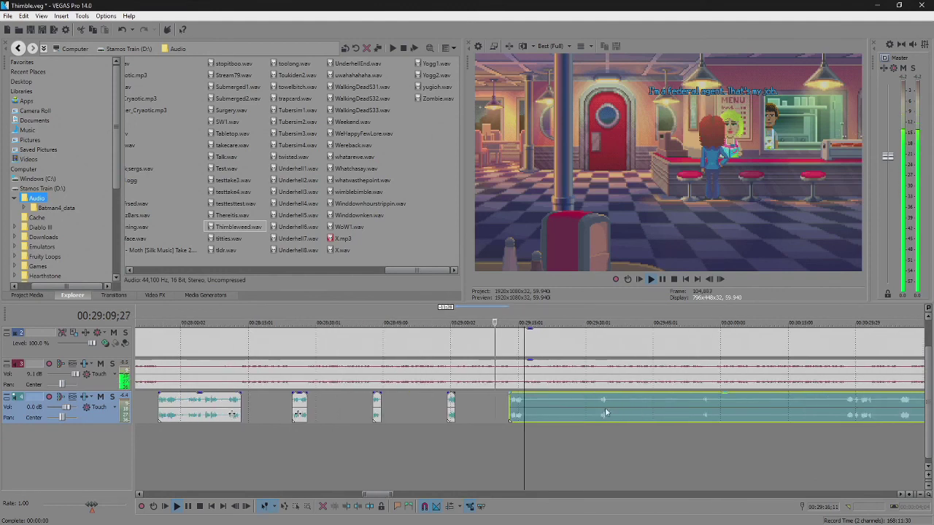